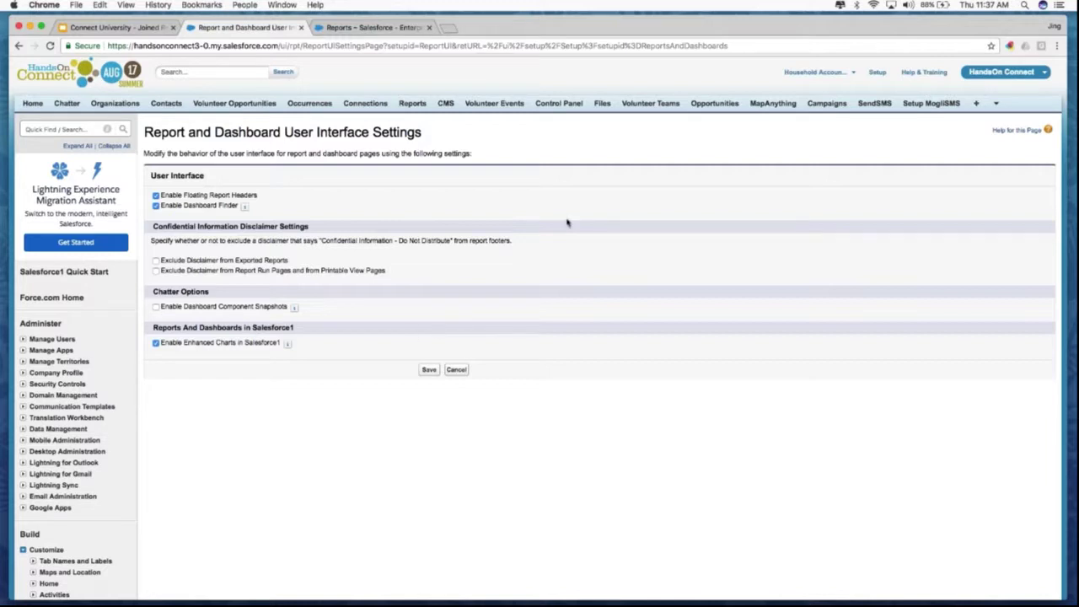
Step: Open the Grand Summary (Current Year) report and start customizing it
{"action": "left_click", "coordinate": [412, 103]}
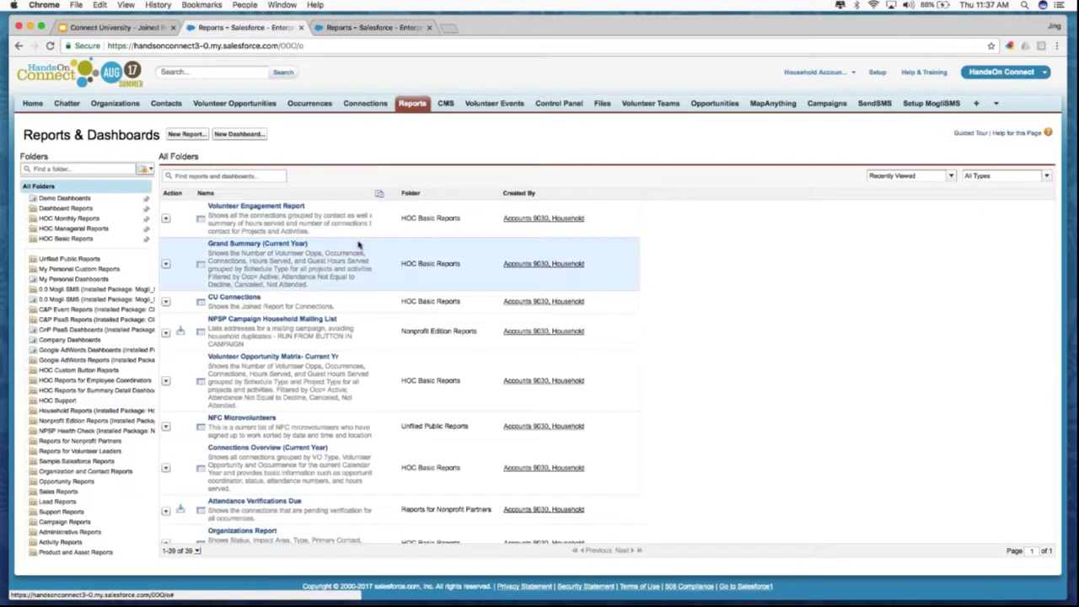
{"action": "left_click", "coordinate": [235, 244]}
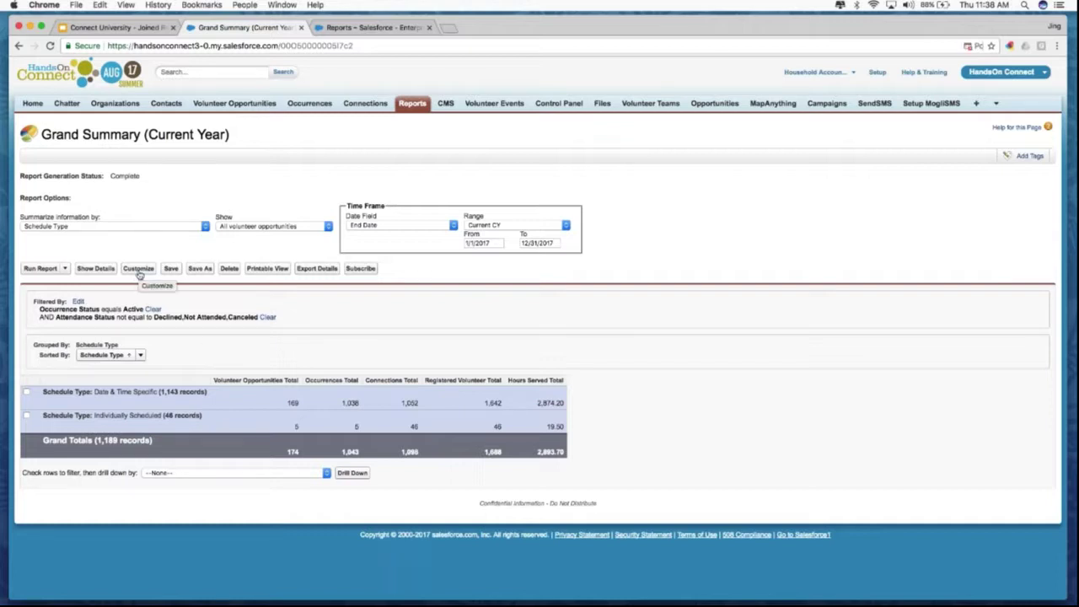
{"action": "left_click", "coordinate": [139, 271]}
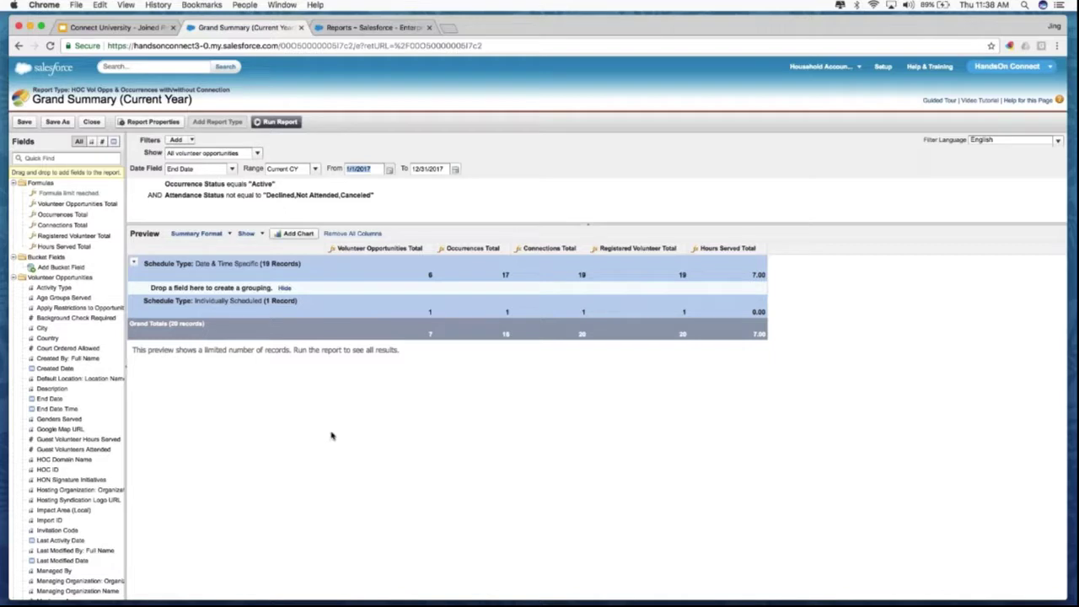
Step: Change the report to the Joined format and rename its first block Grand Summary Current Year
{"action": "left_click", "coordinate": [200, 234]}
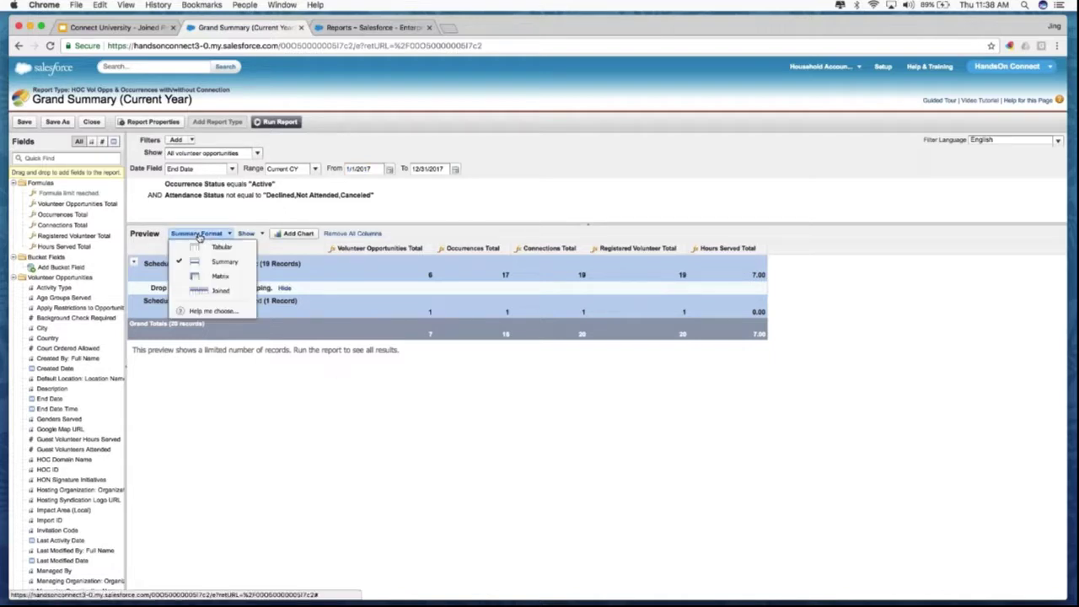
{"action": "left_click", "coordinate": [218, 291]}
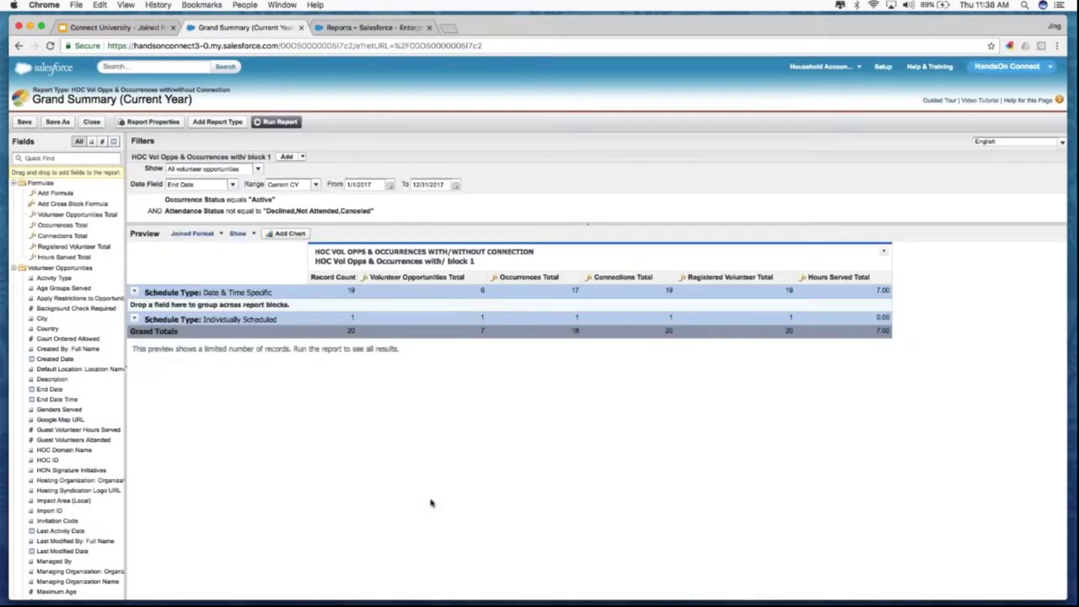
{"action": "left_click", "coordinate": [452, 263]}
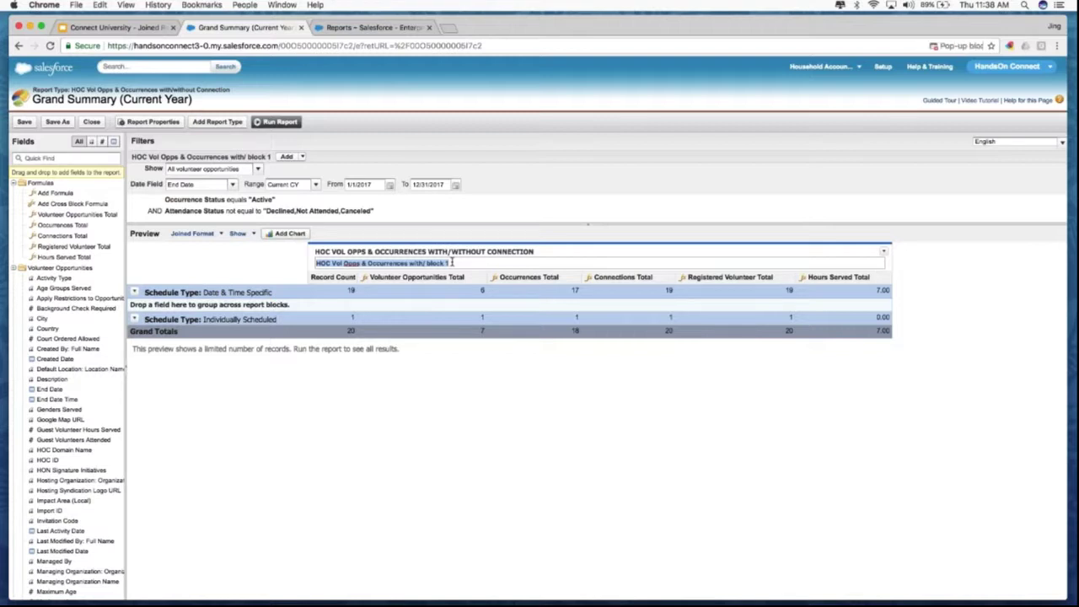
{"action": "type", "text": "Grand Summary "}
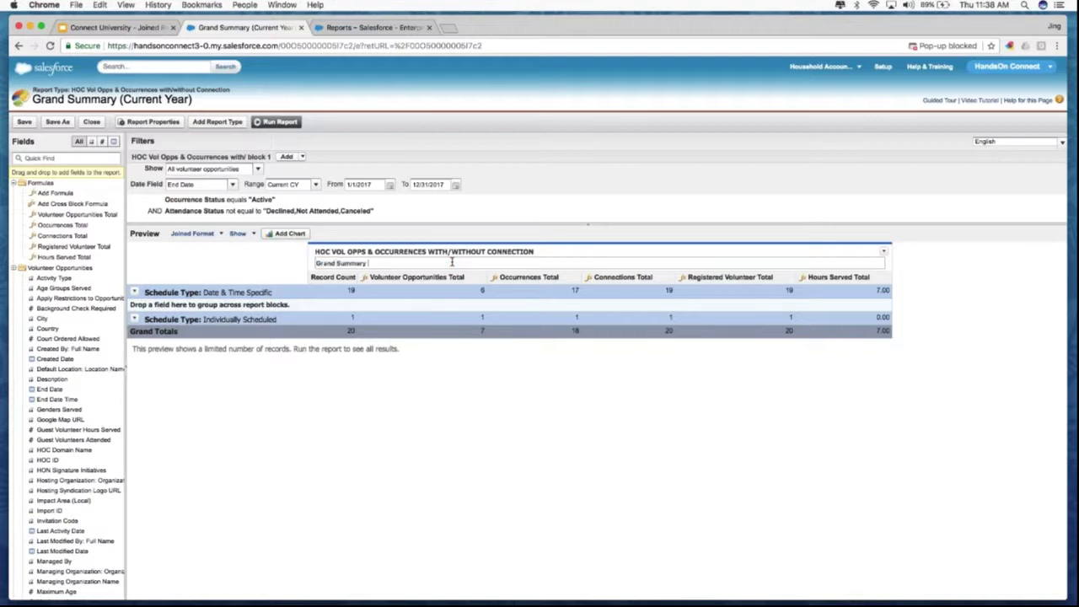
{"action": "type", "text": "Current Year"}
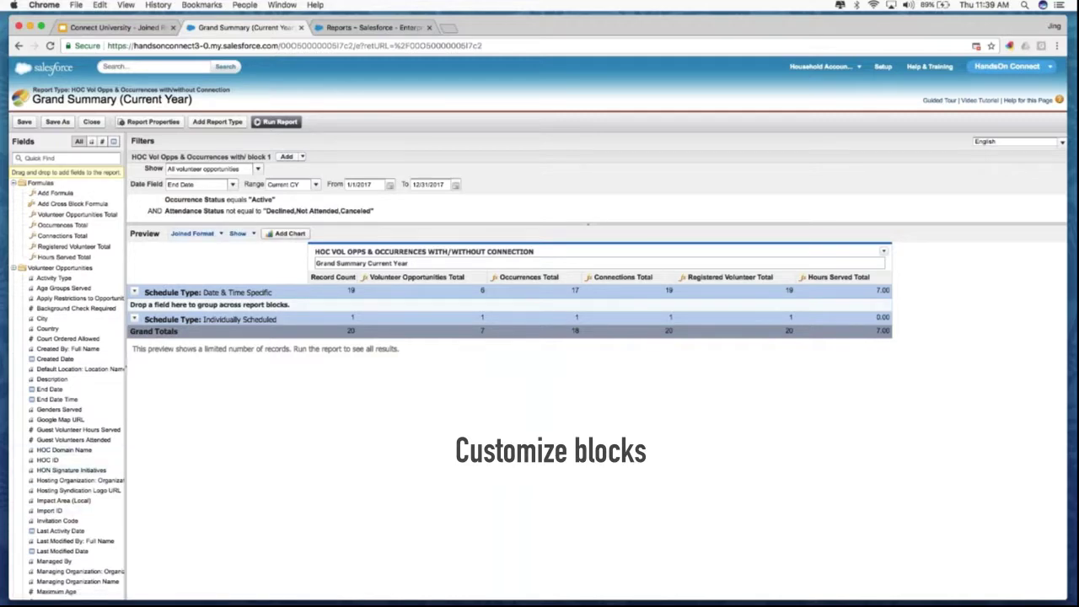
Step: Show the report details, find the Volunteer Opportunities Type field and add it beside the existing block as a second block
{"action": "left_click", "coordinate": [239, 234]}
{"action": "left_click", "coordinate": [251, 245]}
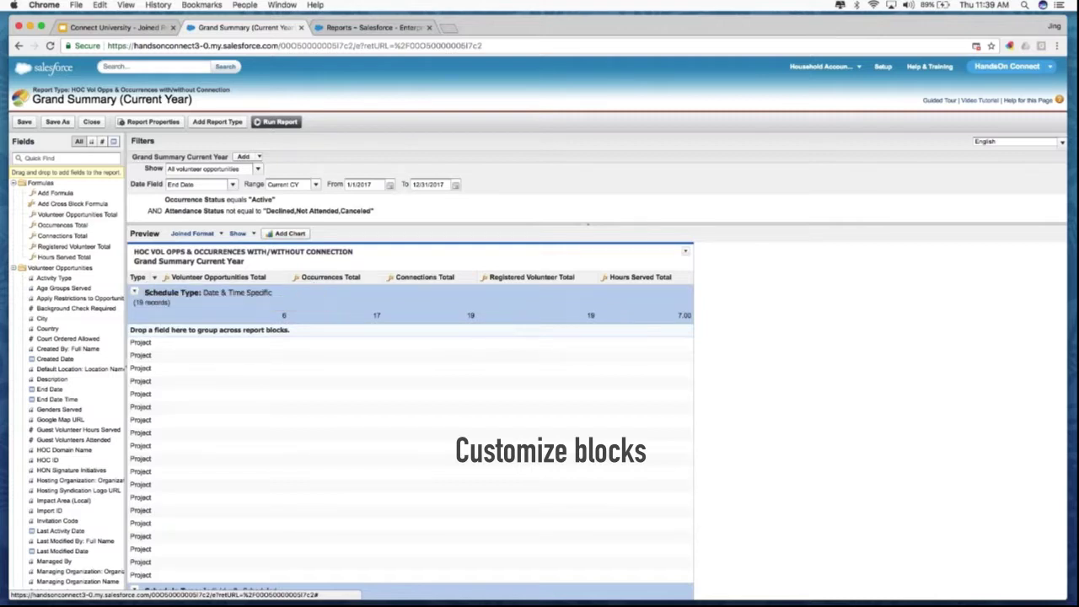
{"action": "left_click", "coordinate": [40, 158]}
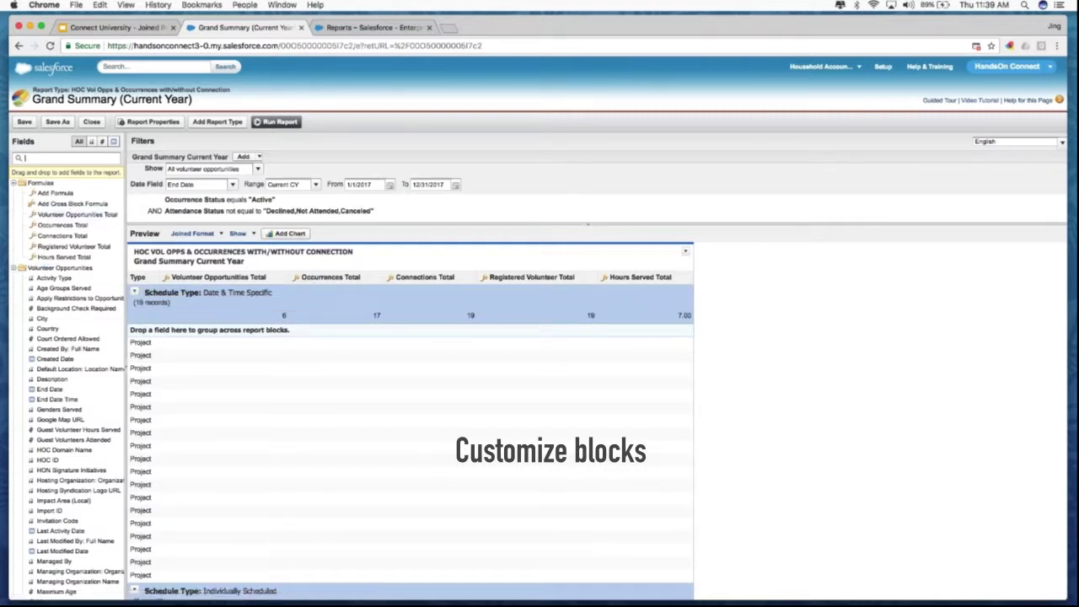
{"action": "type", "text": "type"}
{"action": "key", "text": "BackSpace"}
{"action": "key", "text": "BackSpace"}
{"action": "key", "text": "BackSpace"}
{"action": "type", "text": "ype"}
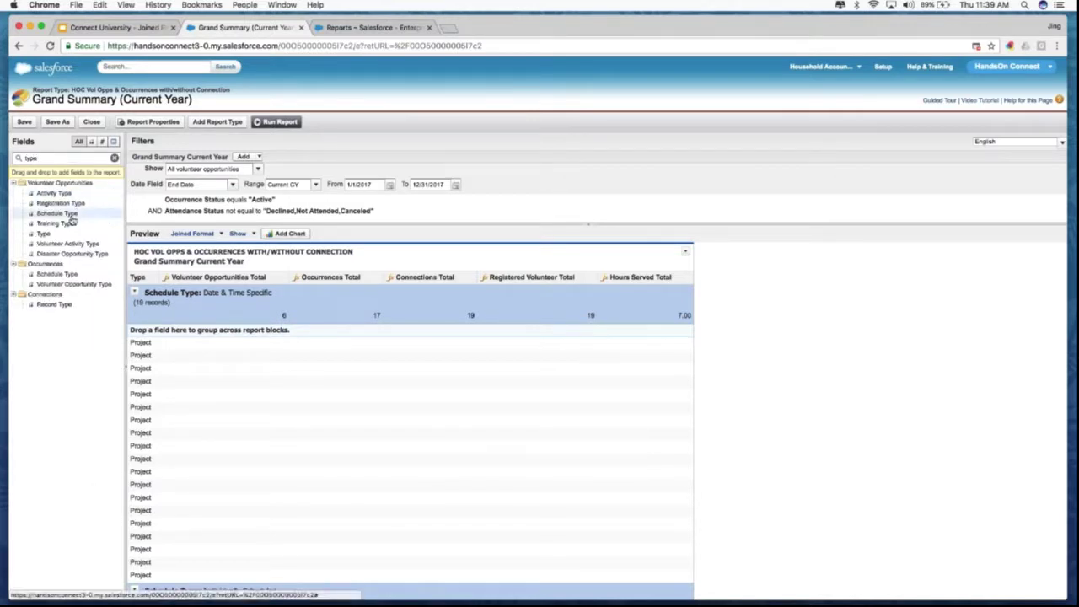
{"action": "left_click_drag", "start_coordinate": [43, 235], "coordinate": [751, 278]}
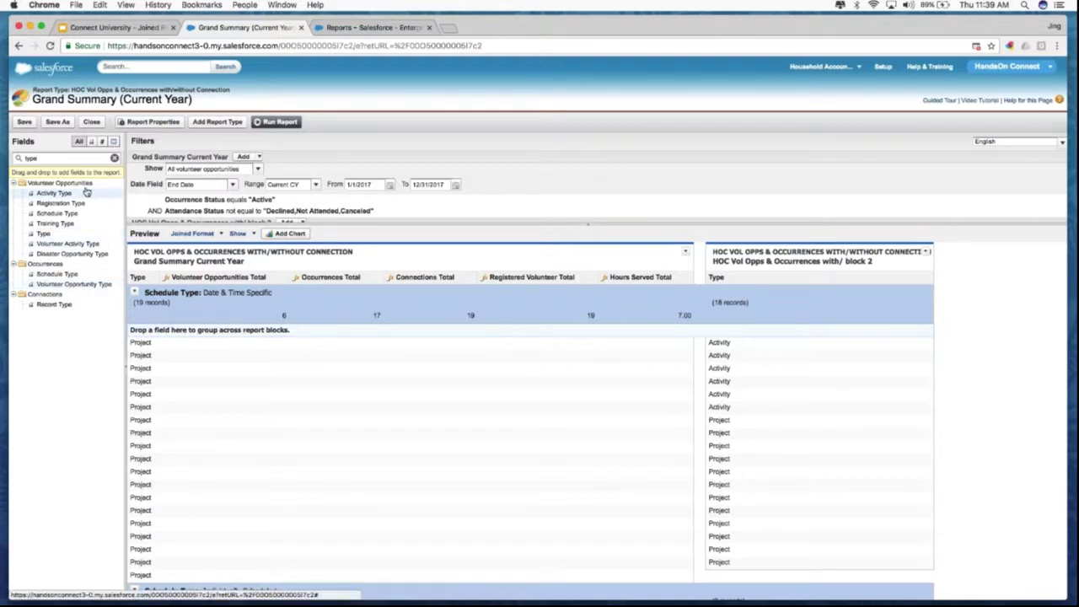
Step: Add the Volunteer Opportunities, Occurrences, Connections, Registered Volunteer and Hours Served Total formulas to the second block
{"action": "left_click", "coordinate": [114, 157]}
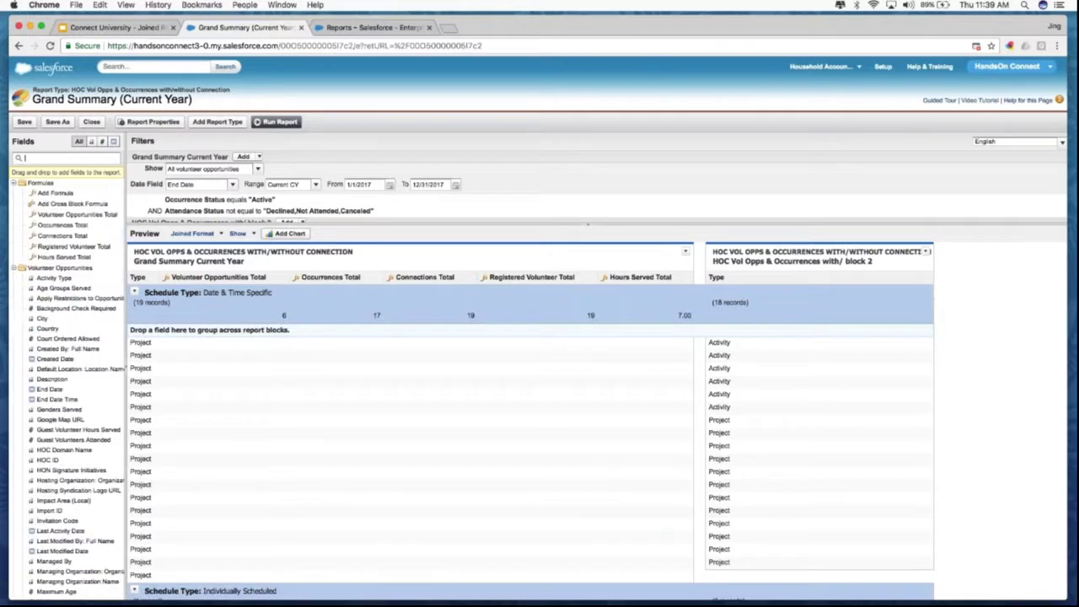
{"action": "left_click", "coordinate": [76, 216]}
{"action": "left_click", "coordinate": [64, 236], "text": "shift"}
{"action": "left_click", "coordinate": [73, 248], "text": "shift"}
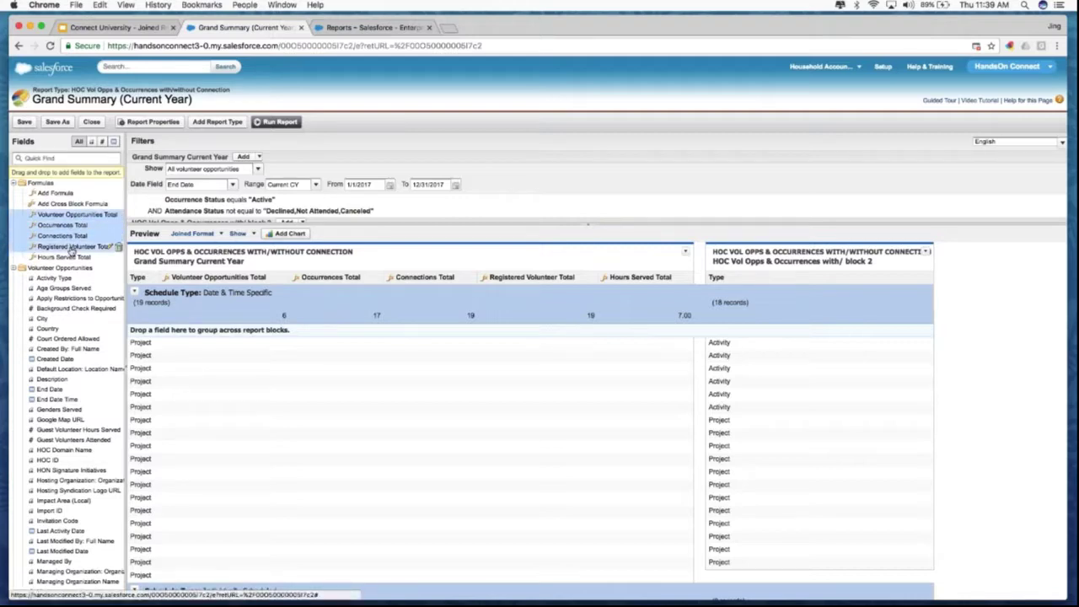
{"action": "left_click_drag", "start_coordinate": [71, 257], "coordinate": [902, 296]}
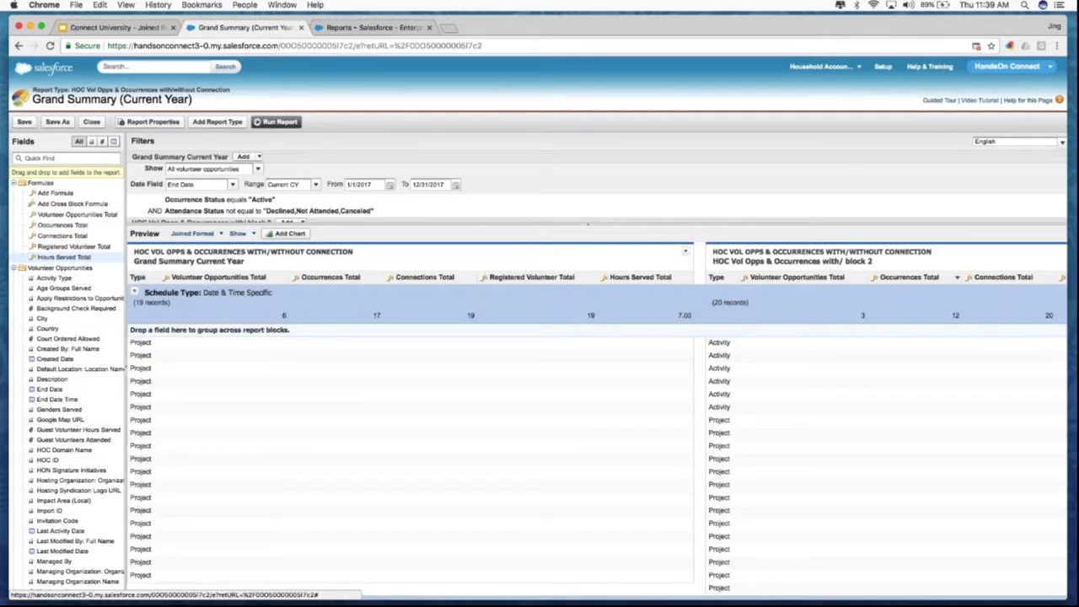
Step: Hide the detail rows in the report preview and bring the second block's summary columns into view
{"action": "left_click", "coordinate": [239, 235]}
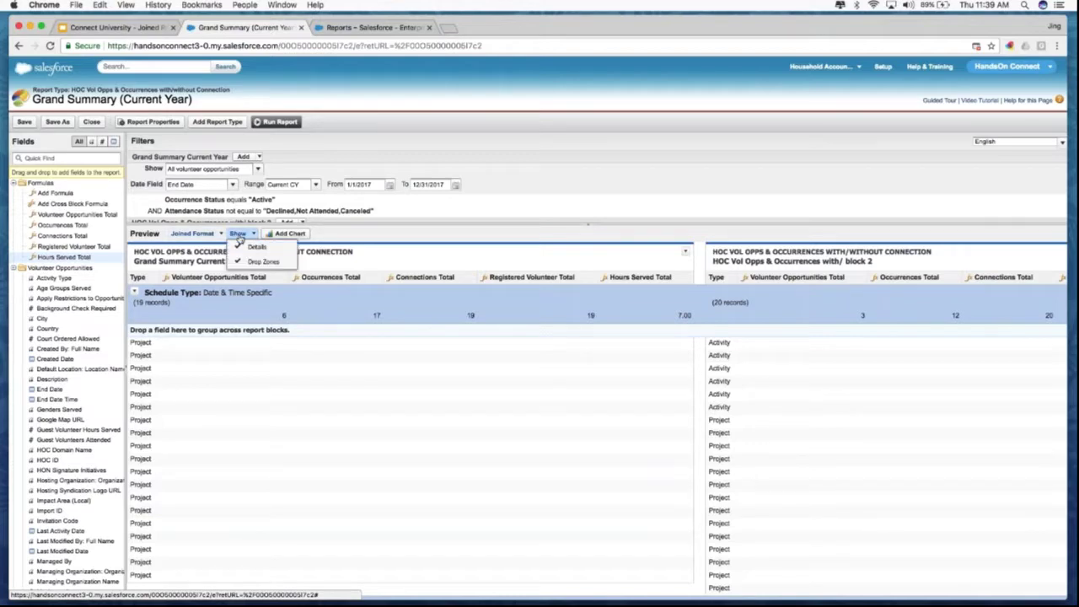
{"action": "left_click", "coordinate": [255, 247]}
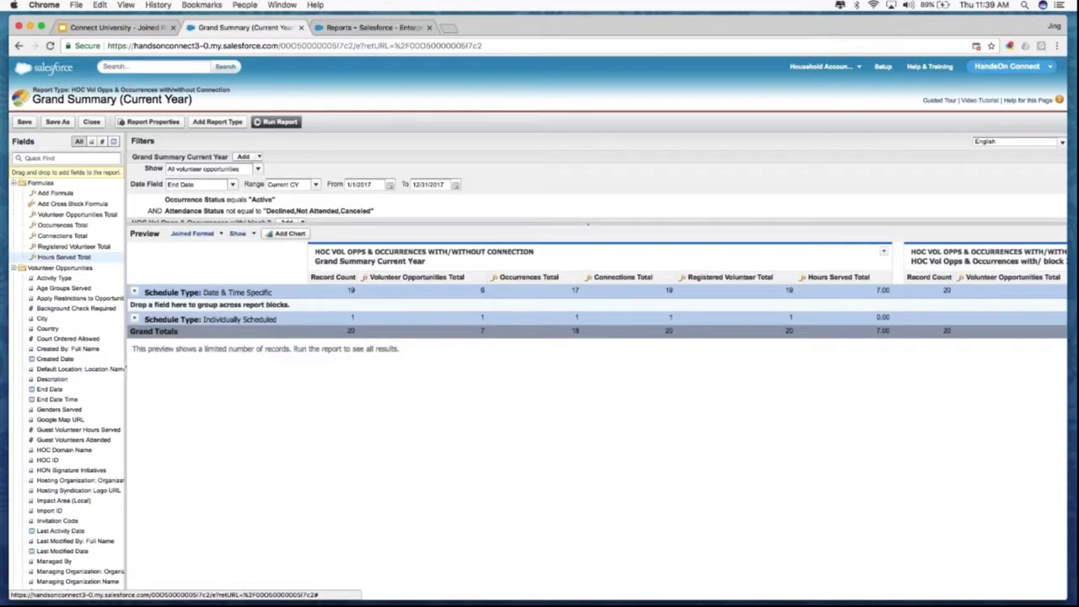
{"action": "scroll", "coordinate": [619, 296], "scroll_direction": "right", "scroll_amount": 2}
{"action": "scroll", "coordinate": [620, 297], "scroll_direction": "left", "scroll_amount": 2}
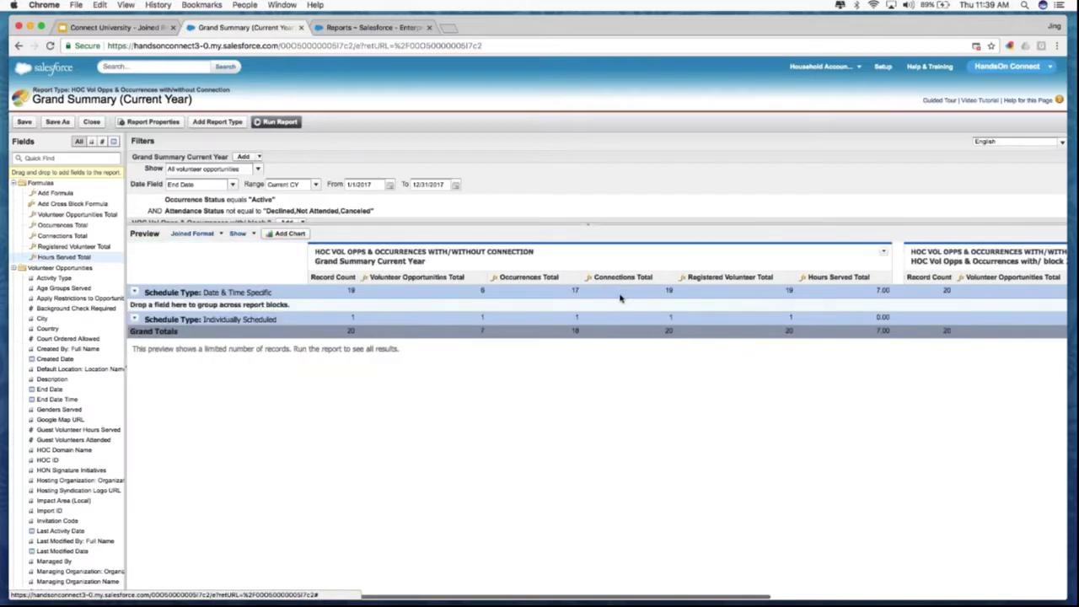
{"action": "scroll", "coordinate": [619, 297], "scroll_direction": "right", "scroll_amount": 3}
{"action": "scroll", "coordinate": [620, 297], "scroll_direction": "right", "scroll_amount": 2}
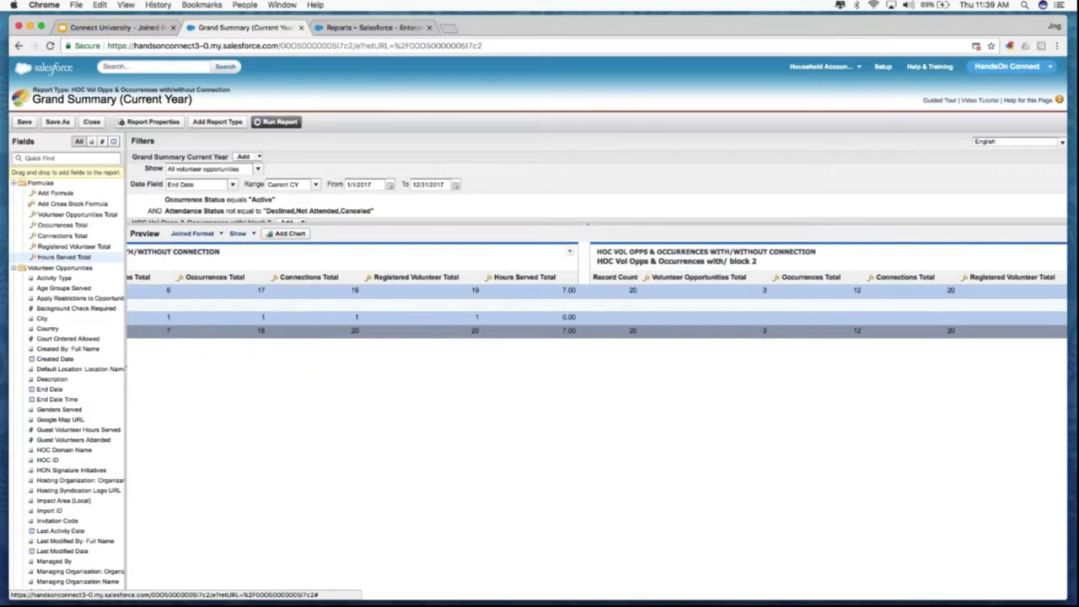
Step: Expand the filter area and set the second block to show All volunteer opportunities
{"action": "left_click", "coordinate": [295, 222]}
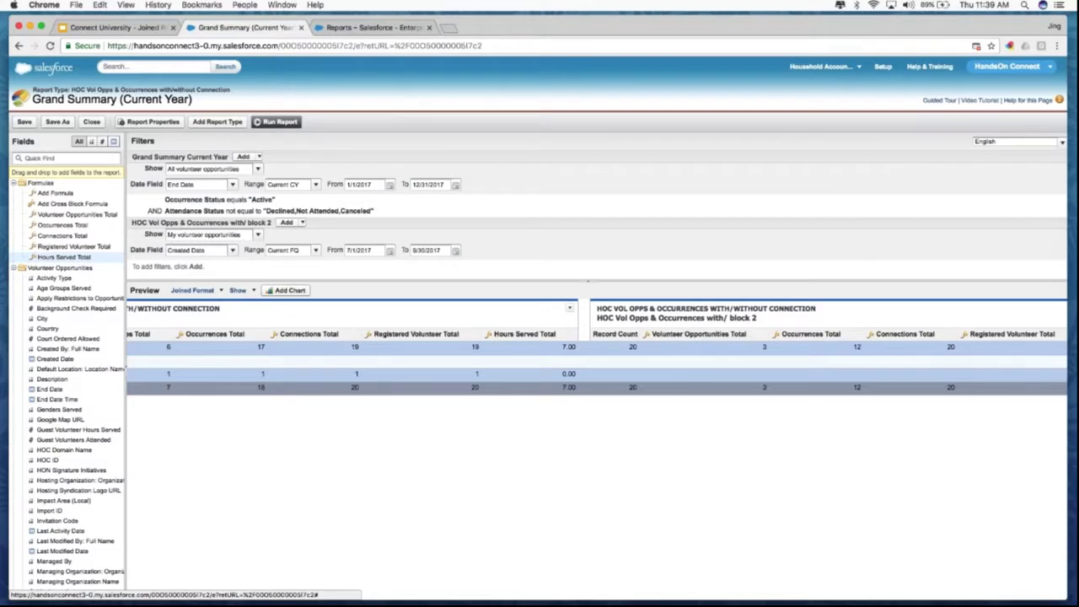
{"action": "left_click", "coordinate": [256, 238]}
{"action": "left_click", "coordinate": [211, 268]}
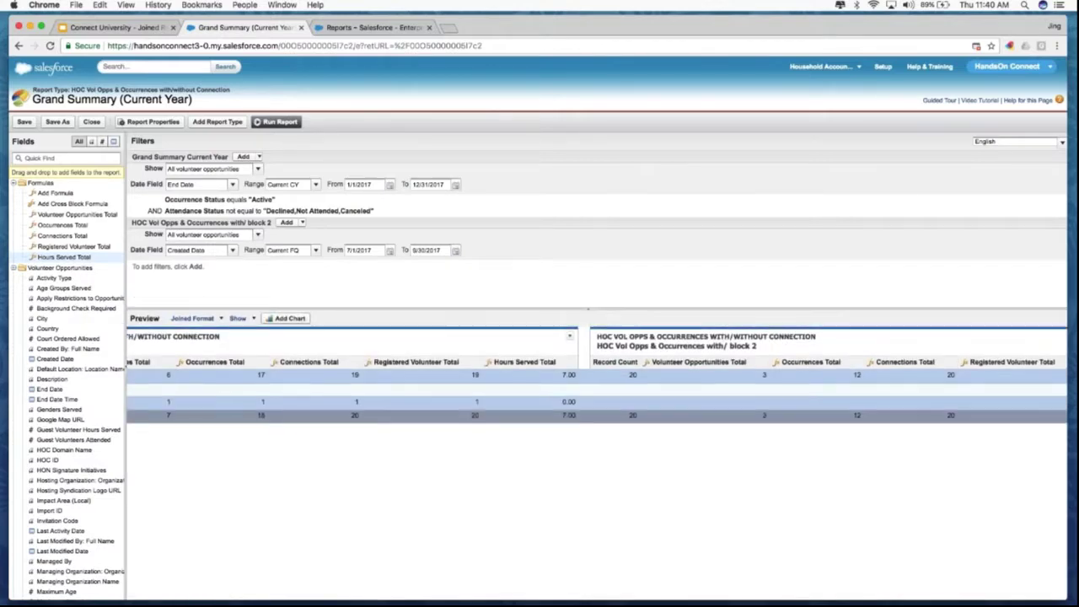
Step: Set the second block's date field to End Date and its range to Previous CY
{"action": "left_click", "coordinate": [202, 249]}
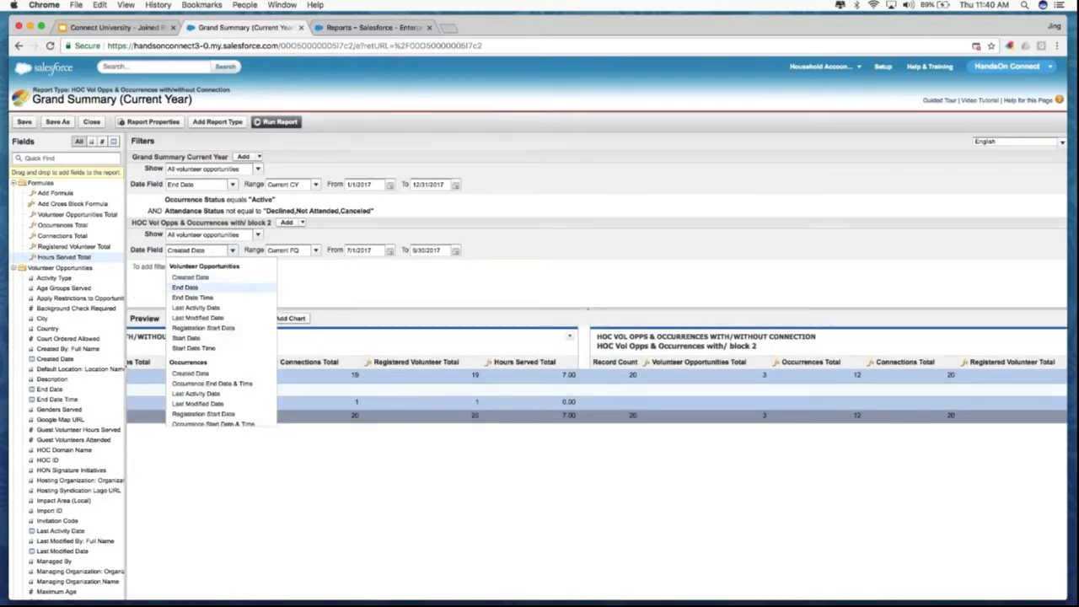
{"action": "left_click", "coordinate": [190, 287]}
{"action": "left_click", "coordinate": [315, 251]}
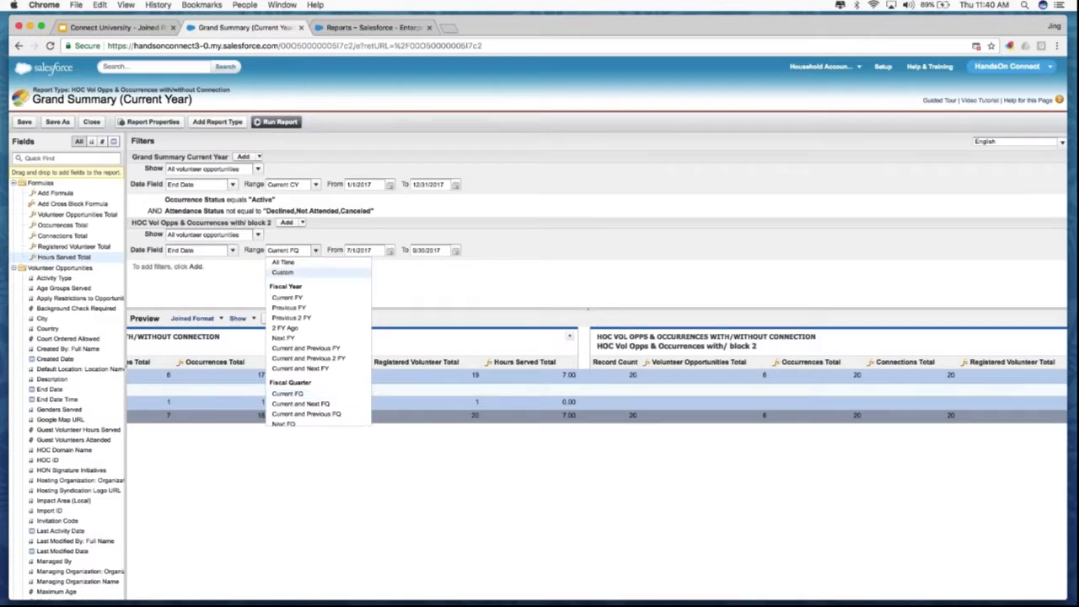
{"action": "left_click", "coordinate": [300, 404]}
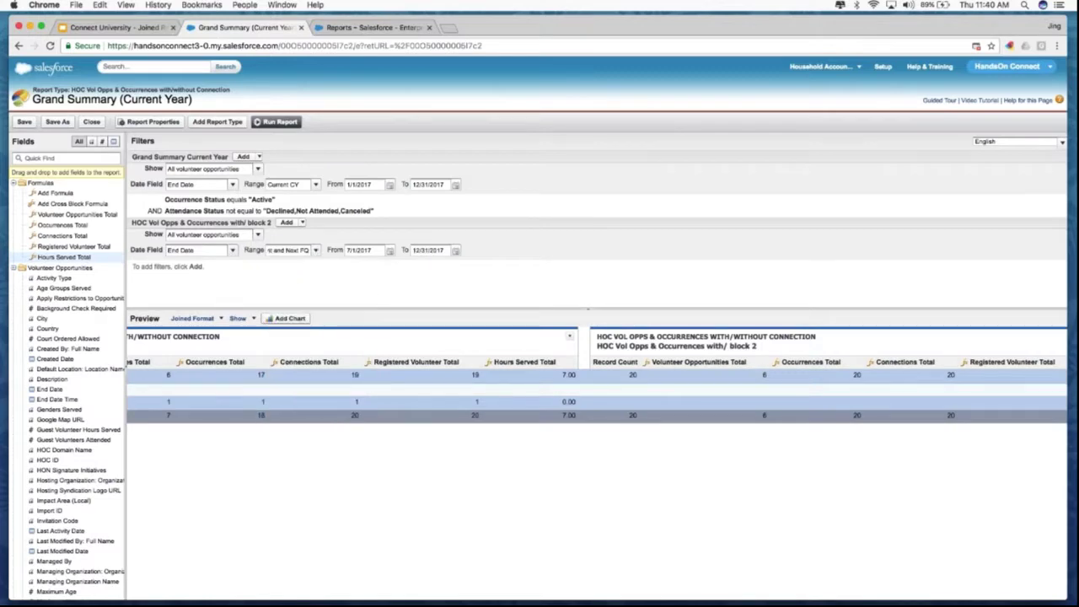
{"action": "left_click", "coordinate": [312, 251]}
{"action": "scroll", "coordinate": [316, 338], "scroll_direction": "down", "scroll_amount": 5}
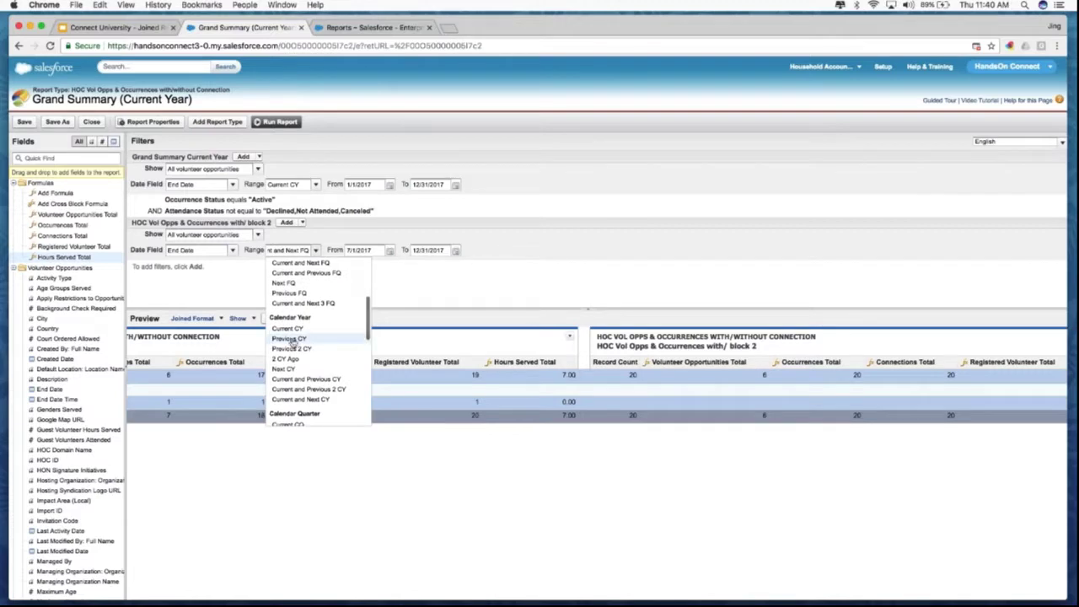
{"action": "left_click", "coordinate": [291, 340]}
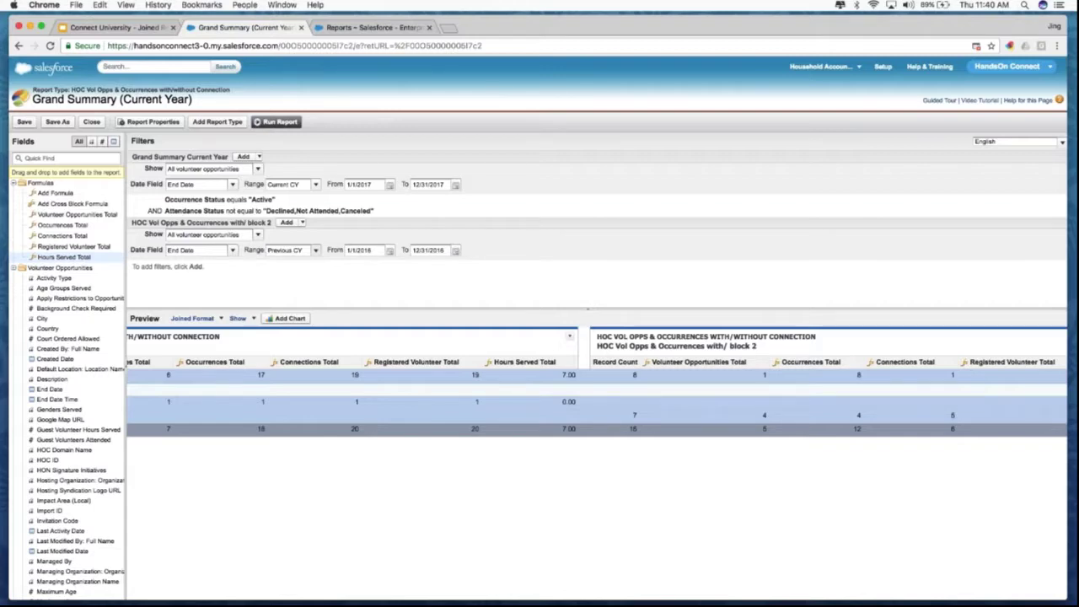
Step: Add a filter to the second block for Occurrence Status equals Active
{"action": "left_click", "coordinate": [287, 222]}
{"action": "left_click", "coordinate": [304, 235]}
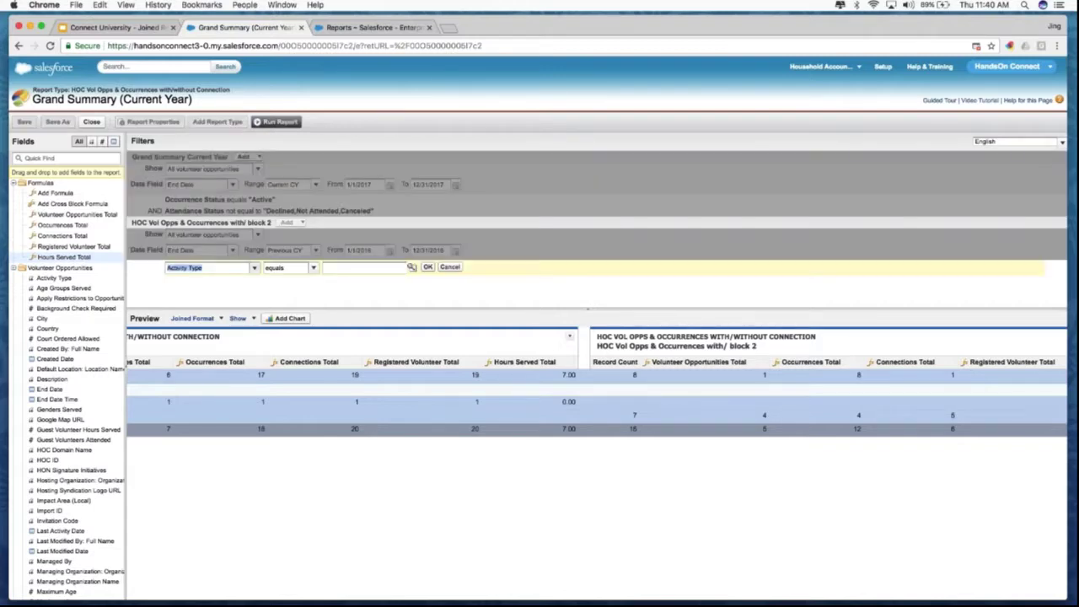
{"action": "type", "text": "sta"}
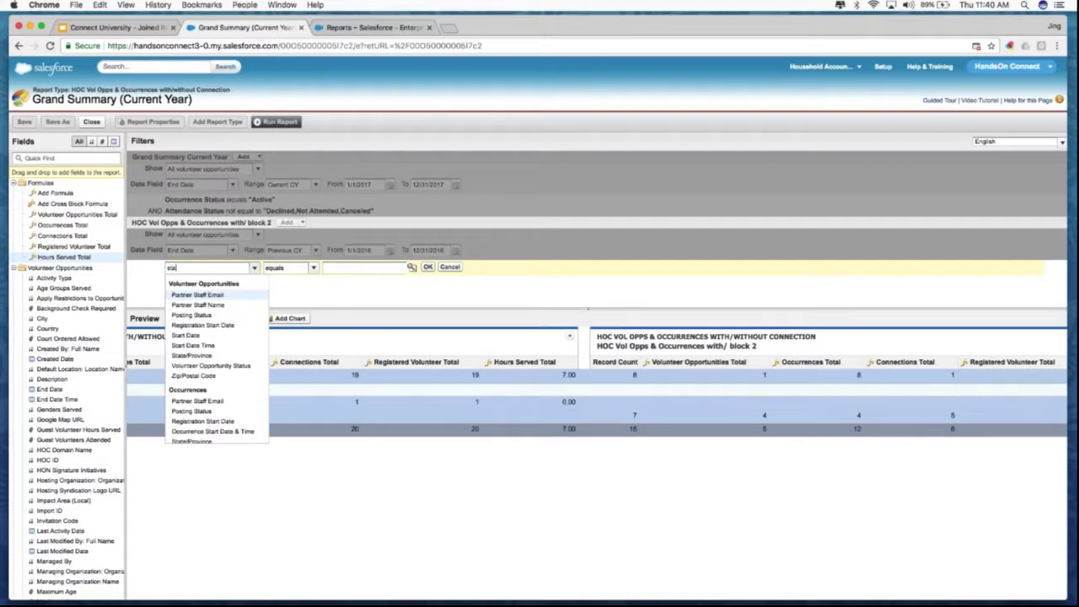
{"action": "type", "text": "tu"}
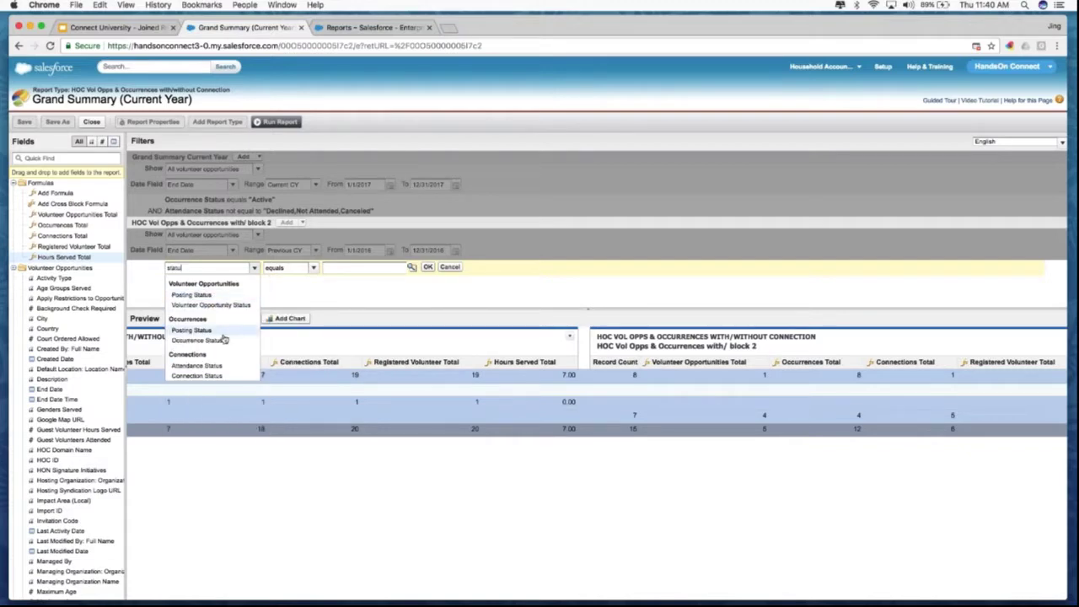
{"action": "left_click", "coordinate": [196, 340]}
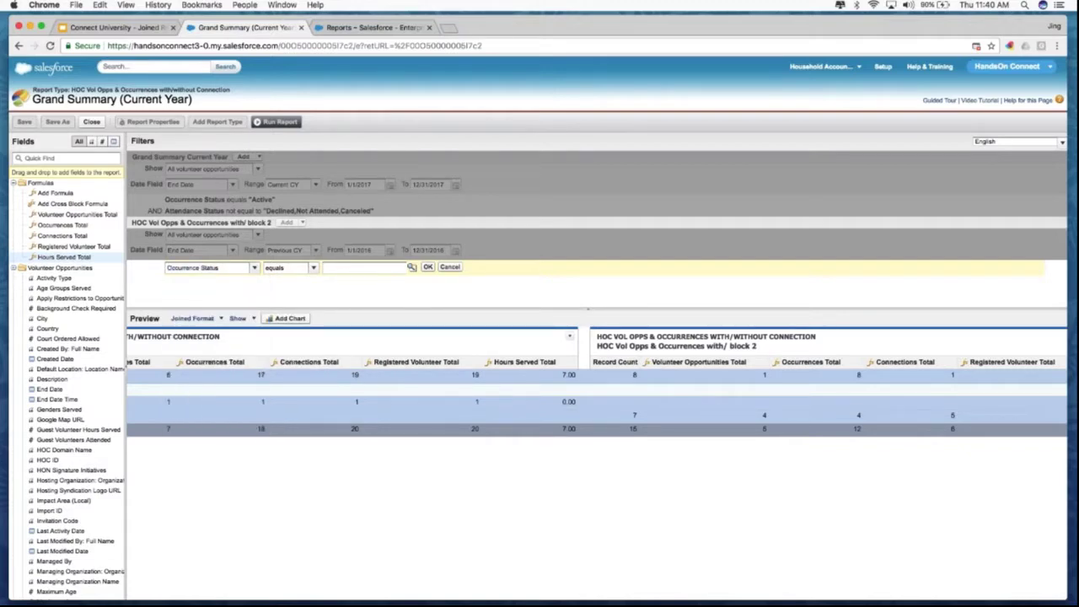
{"action": "left_click", "coordinate": [411, 268]}
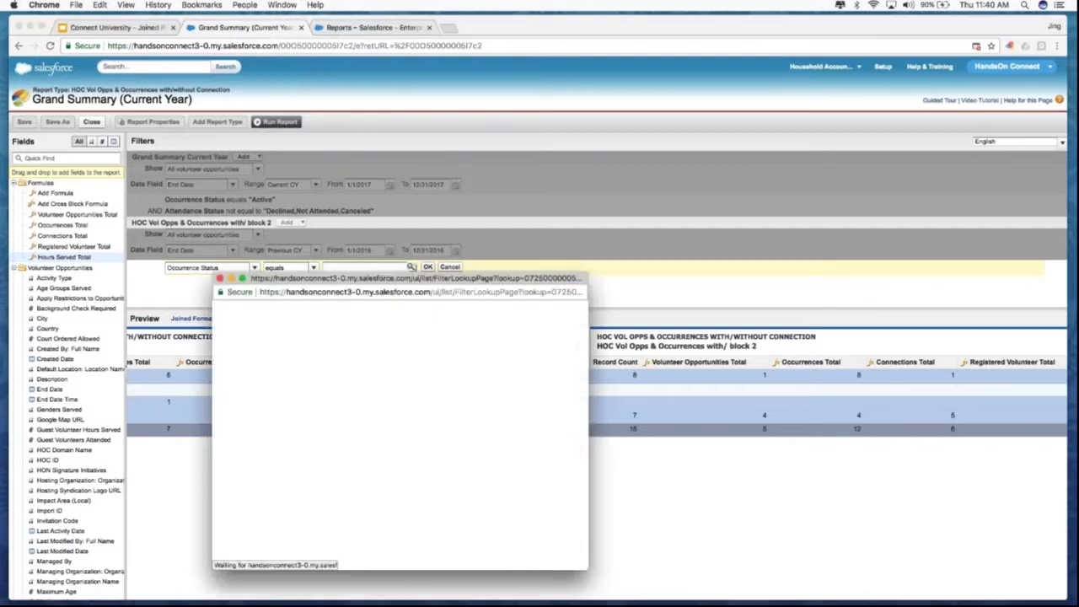
{"action": "left_click", "coordinate": [226, 380]}
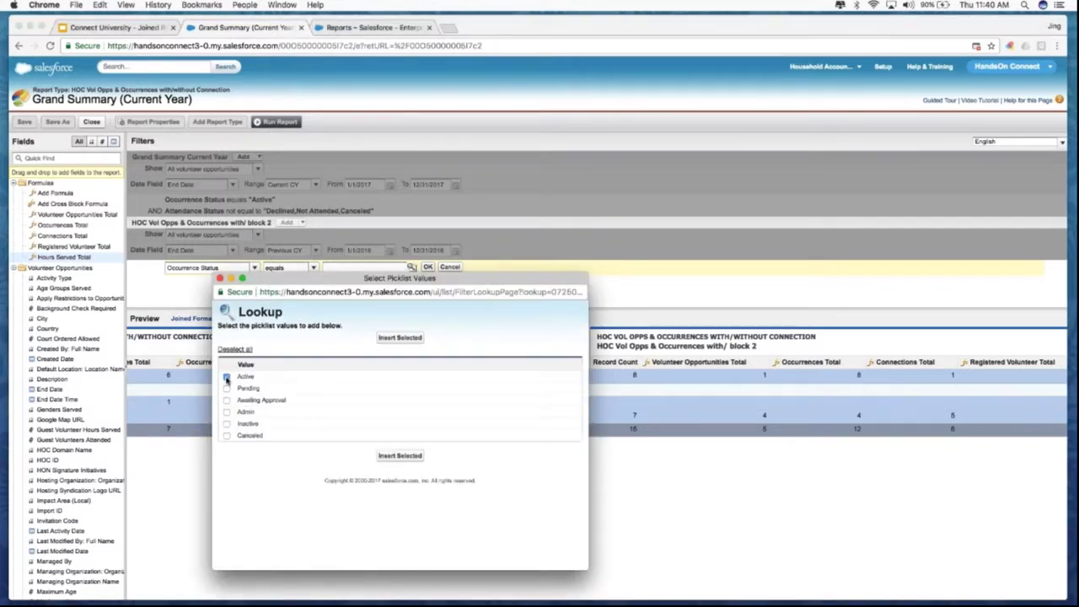
{"action": "left_click", "coordinate": [399, 337]}
{"action": "key", "text": "Return"}
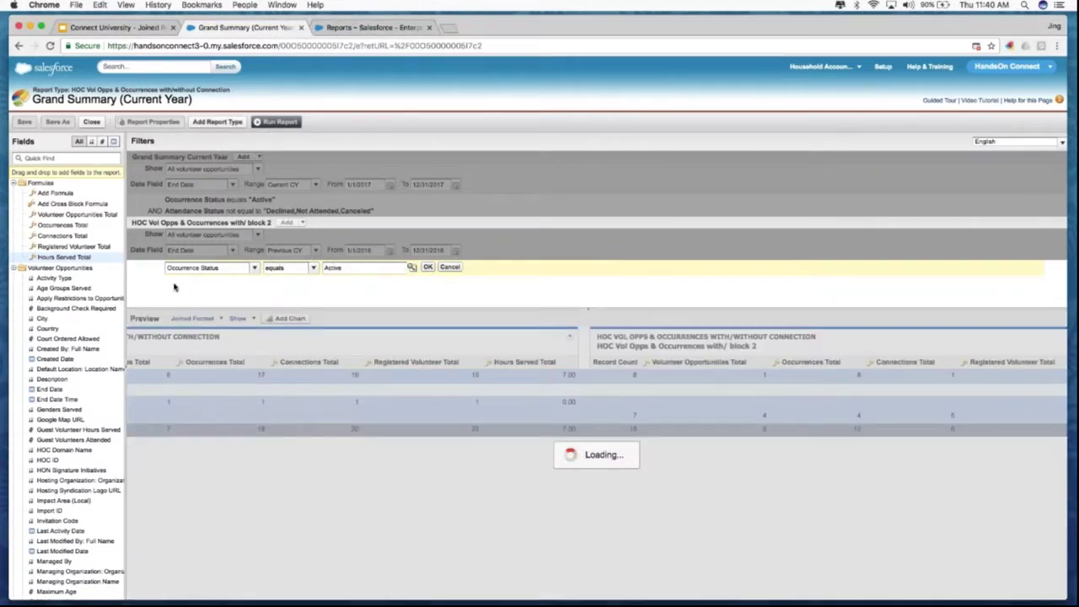
Step: Add a second filter to the second block for Attendance Status not equal to Declined, Not Attended, Canceled
{"action": "left_click", "coordinate": [286, 223]}
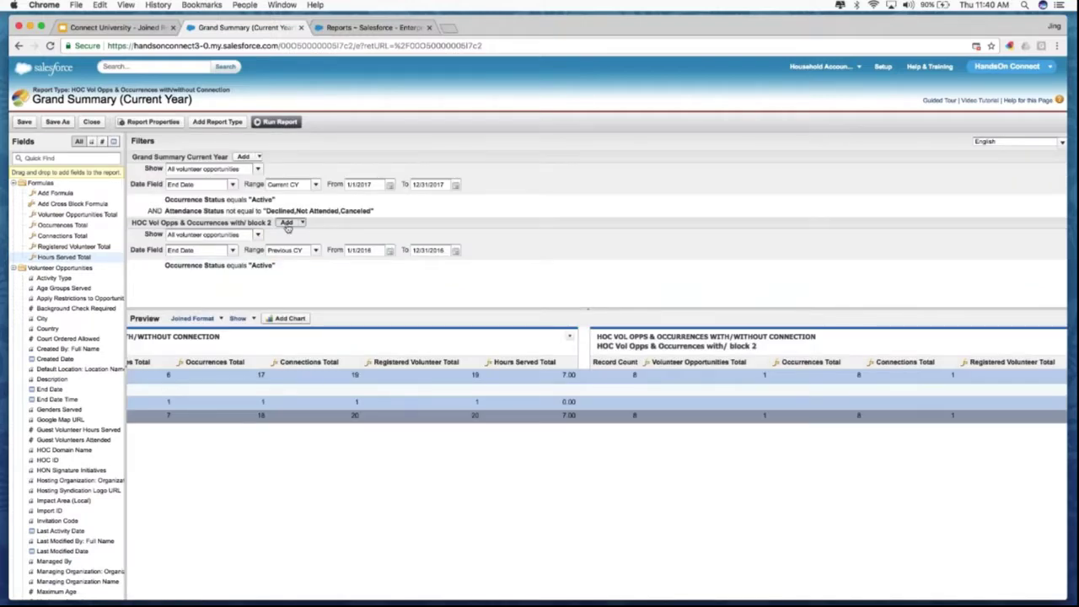
{"action": "type", "text": "stat"}
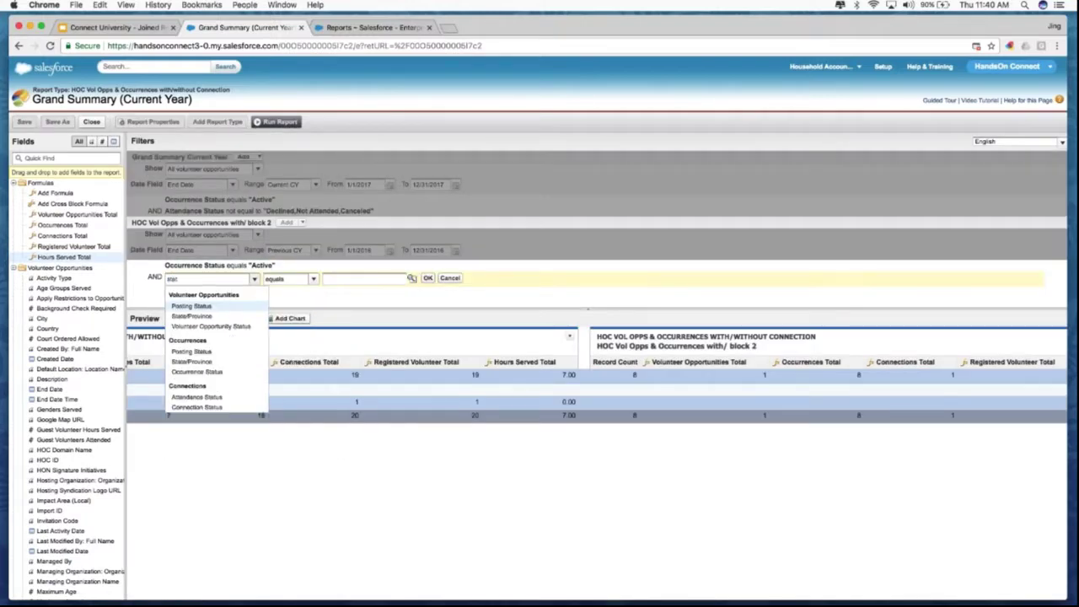
{"action": "left_click", "coordinate": [196, 396]}
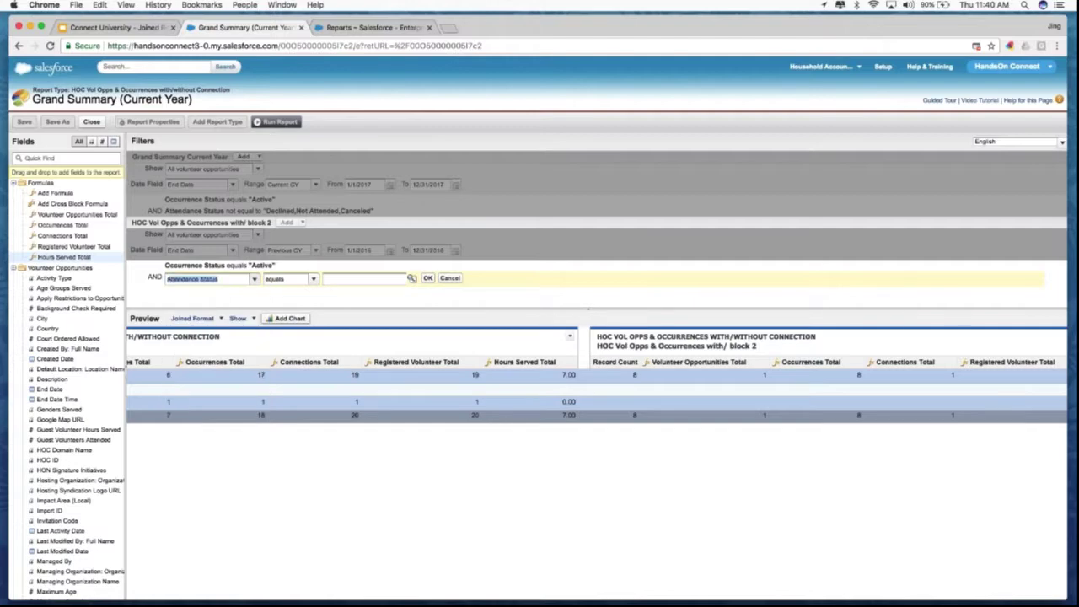
{"action": "left_click", "coordinate": [309, 279]}
{"action": "left_click", "coordinate": [285, 301]}
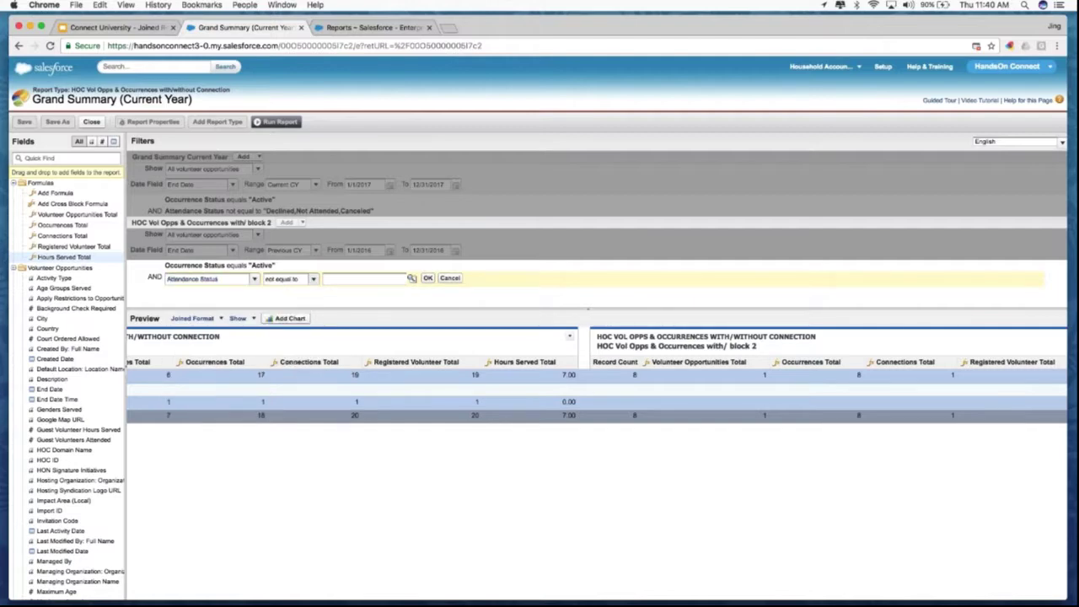
{"action": "left_click", "coordinate": [412, 278]}
{"action": "left_click", "coordinate": [230, 389]}
{"action": "left_click", "coordinate": [229, 424]}
{"action": "left_click", "coordinate": [230, 436]}
{"action": "left_click", "coordinate": [401, 457]}
{"action": "left_click", "coordinate": [428, 277]}
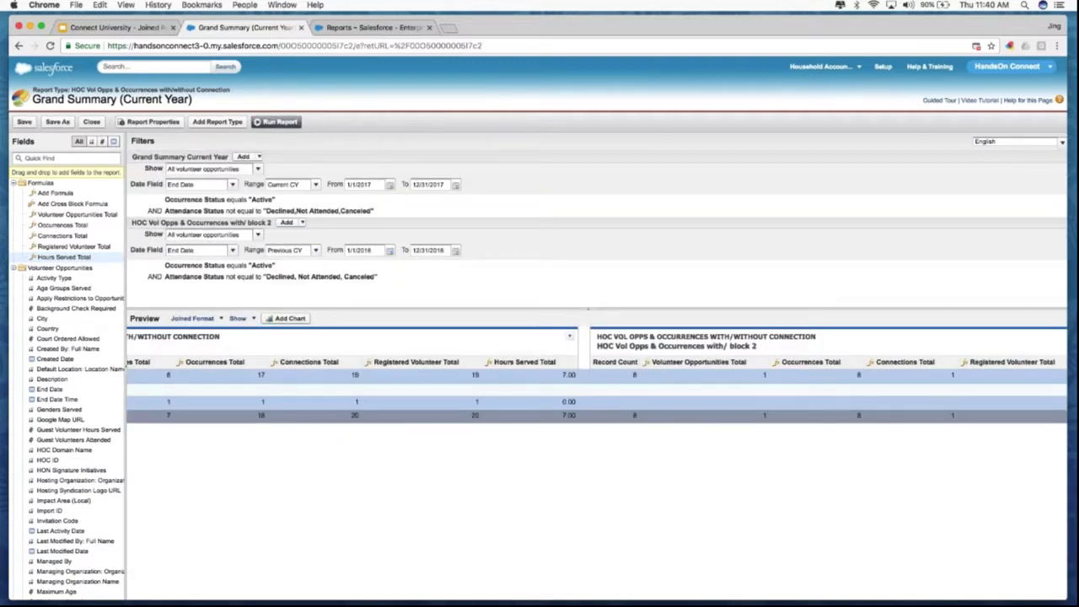
Step: Rename the second report block as Grand Summary Previous Year
{"action": "left_click", "coordinate": [667, 346]}
{"action": "key", "text": "ctrl+a"}
{"action": "type", "text": "Gra"}
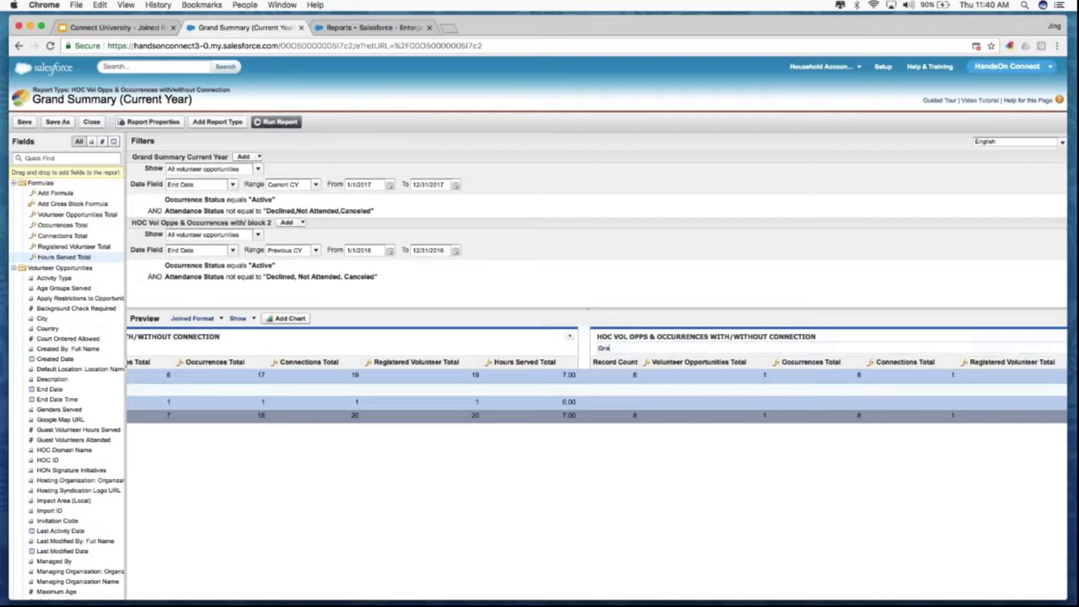
{"action": "type", "text": "nd Summary Pre"}
{"action": "type", "text": "us"}
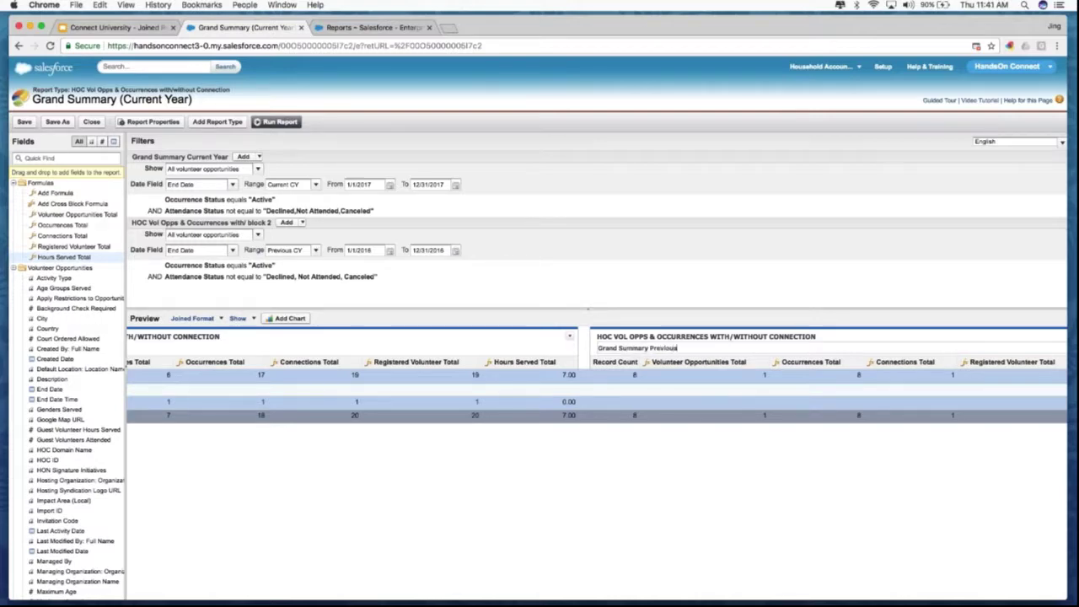
{"action": "type", "text": " Year"}
{"action": "key", "text": "Return"}
Step: Run the report and examine the current-year and previous-year blocks across all their total columns
{"action": "left_click", "coordinate": [279, 122]}
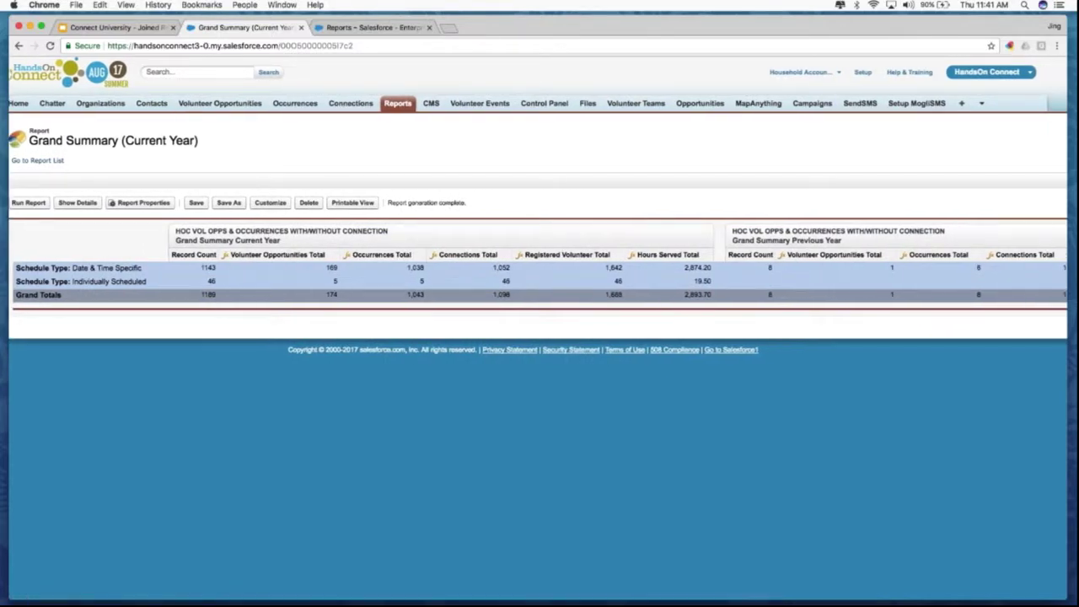
{"action": "scroll", "coordinate": [223, 281], "scroll_direction": "right", "scroll_amount": 3}
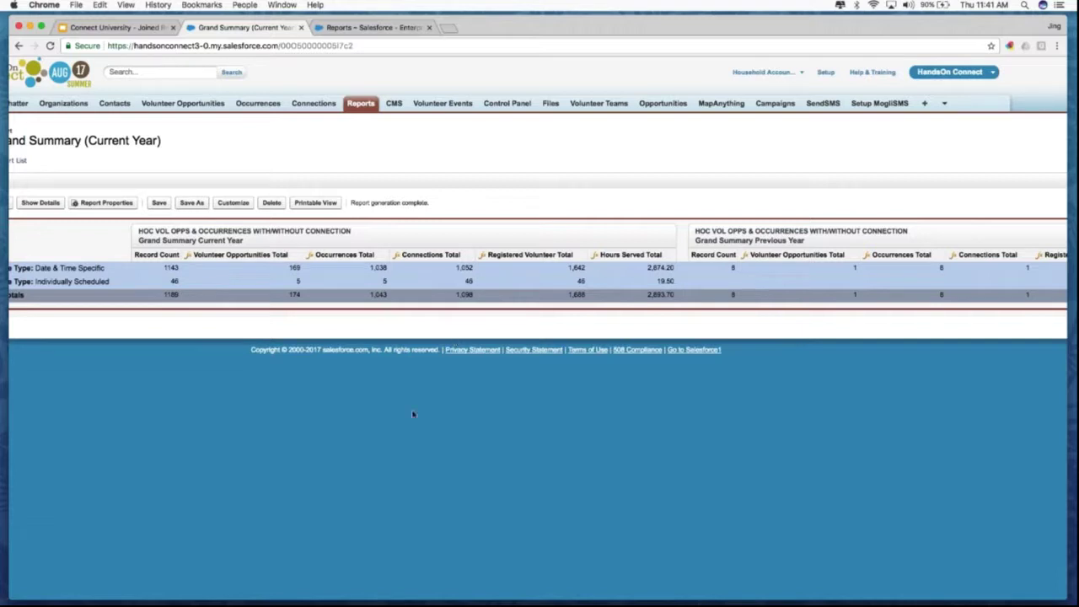
{"action": "scroll", "coordinate": [278, 282], "scroll_direction": "left", "scroll_amount": 3}
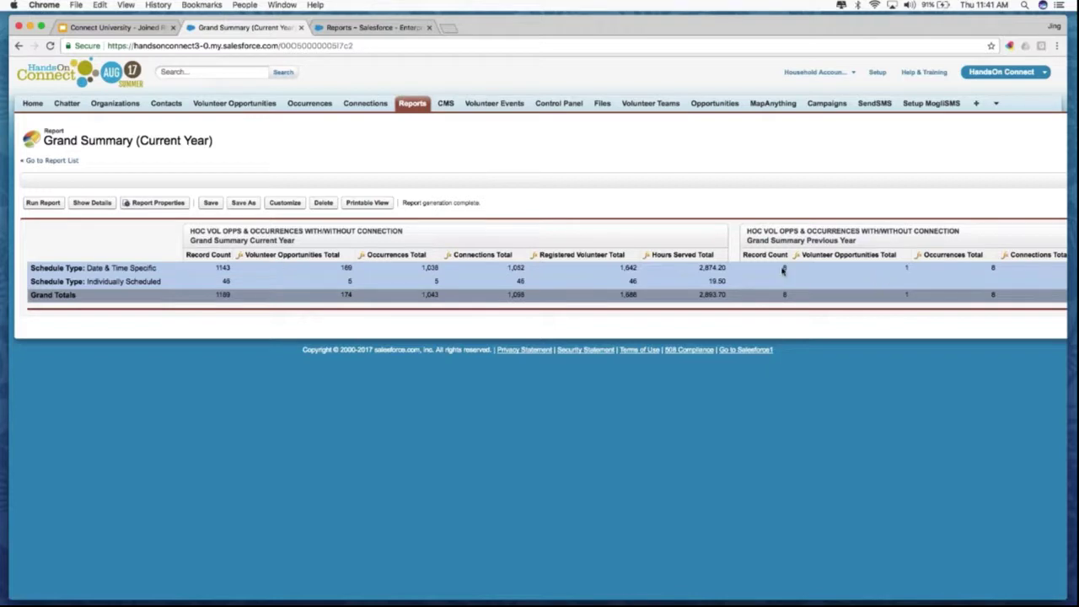
{"action": "scroll", "coordinate": [860, 271], "scroll_direction": "right", "scroll_amount": 3}
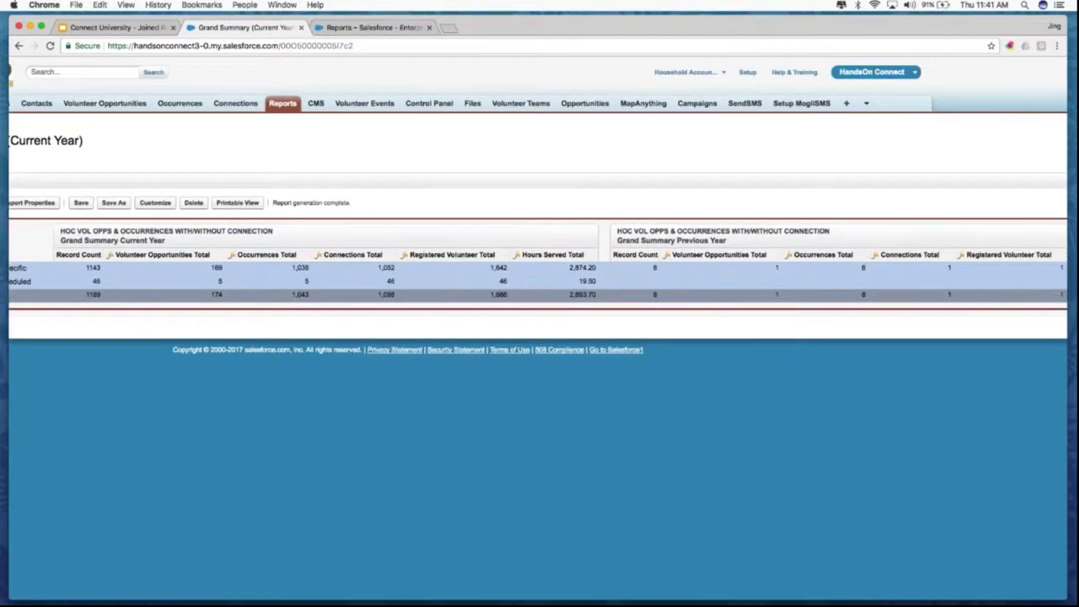
{"action": "scroll", "coordinate": [932, 274], "scroll_direction": "right", "scroll_amount": 1}
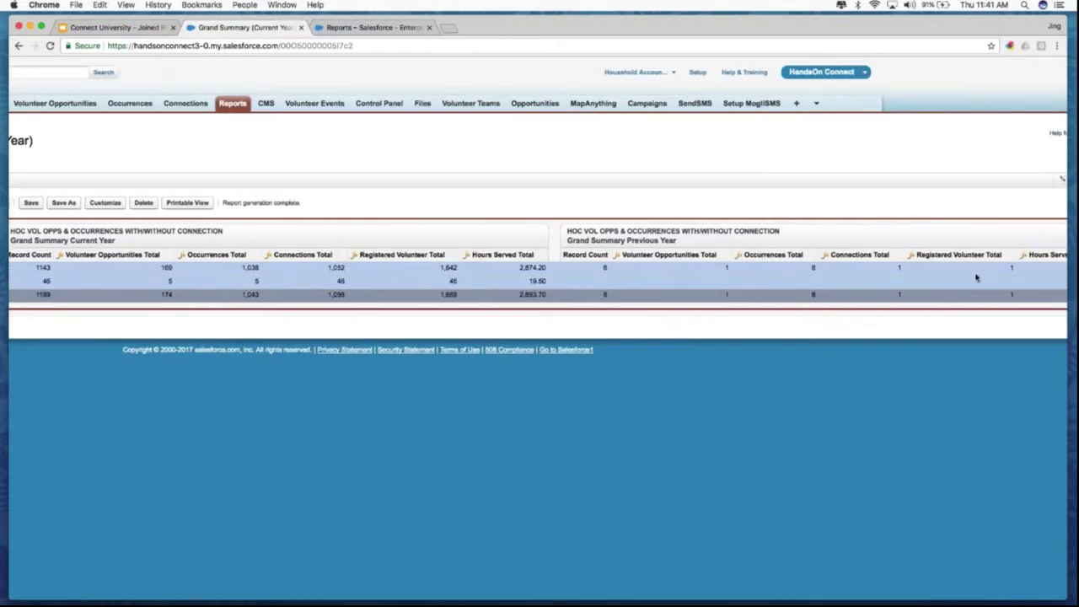
{"action": "scroll", "coordinate": [976, 277], "scroll_direction": "right", "scroll_amount": 1}
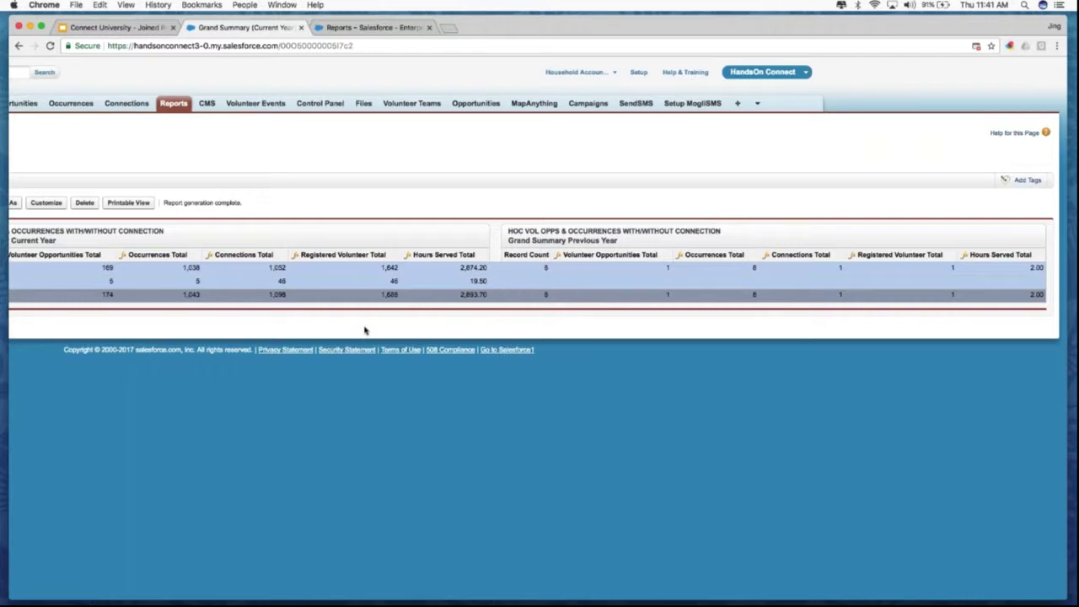
{"action": "scroll", "coordinate": [365, 330], "scroll_direction": "left", "scroll_amount": 5}
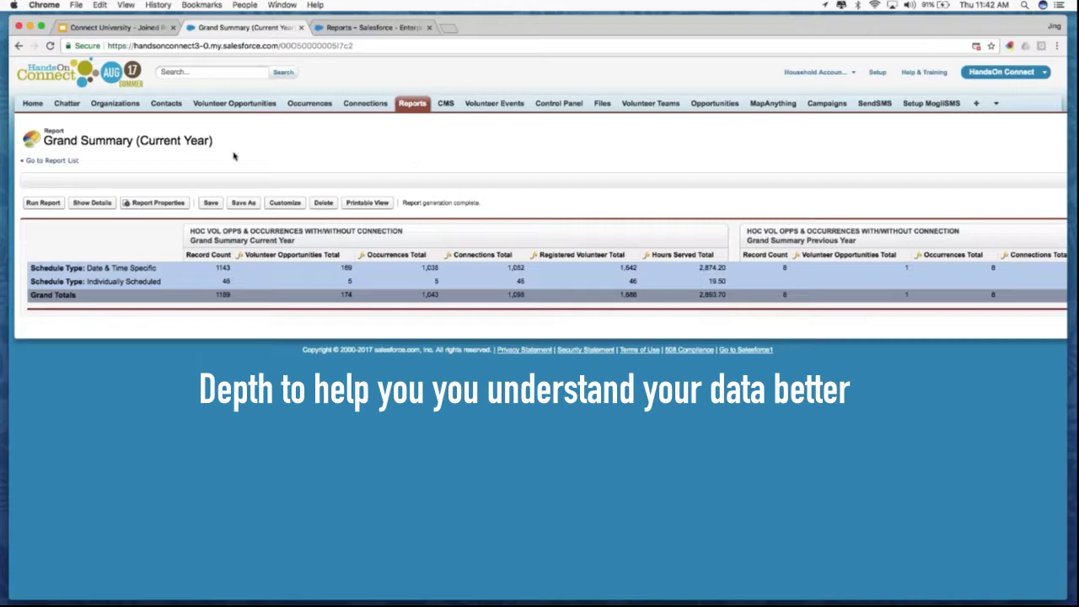
Step: Name a report copy Grand Summary Year To Year, described as "Captures the number of vol opps and connections for this current year compared to last"
{"action": "left_click", "coordinate": [243, 205]}
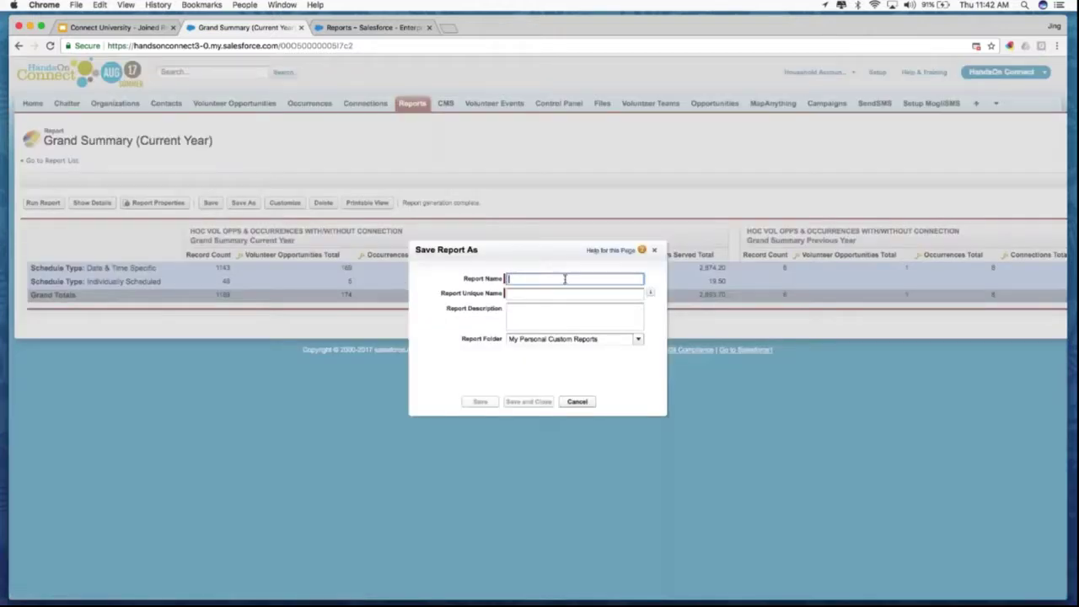
{"action": "type", "text": "Grand Summary Year To Year"}
{"action": "left_click", "coordinate": [549, 316]}
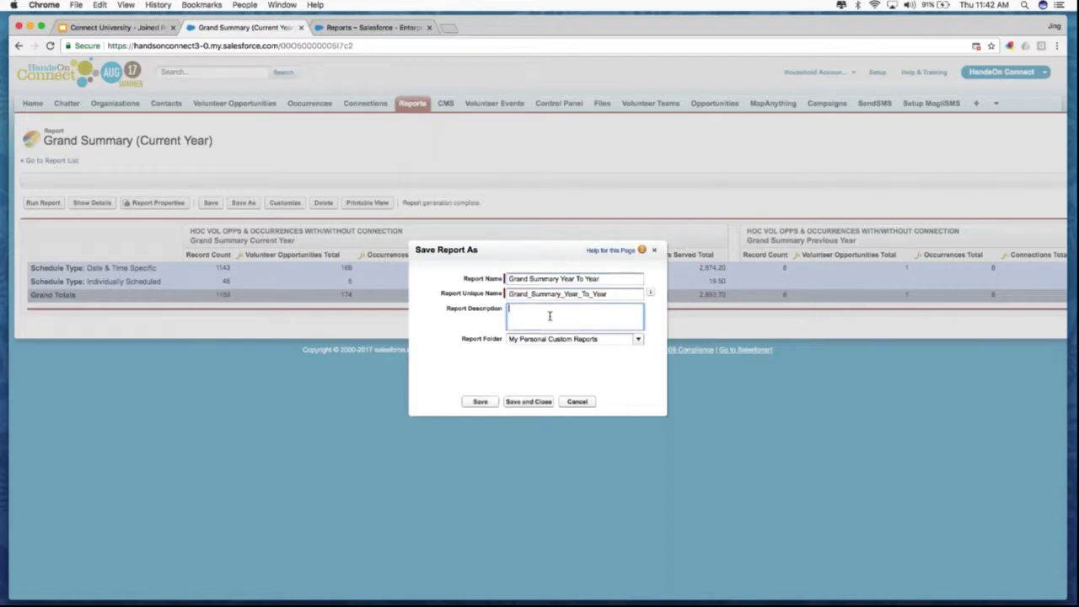
{"action": "type", "text": "T"}
{"action": "key", "text": "BackSpace"}
{"action": "type", "text": "Captures the number of vol opps and connections for this current year"}
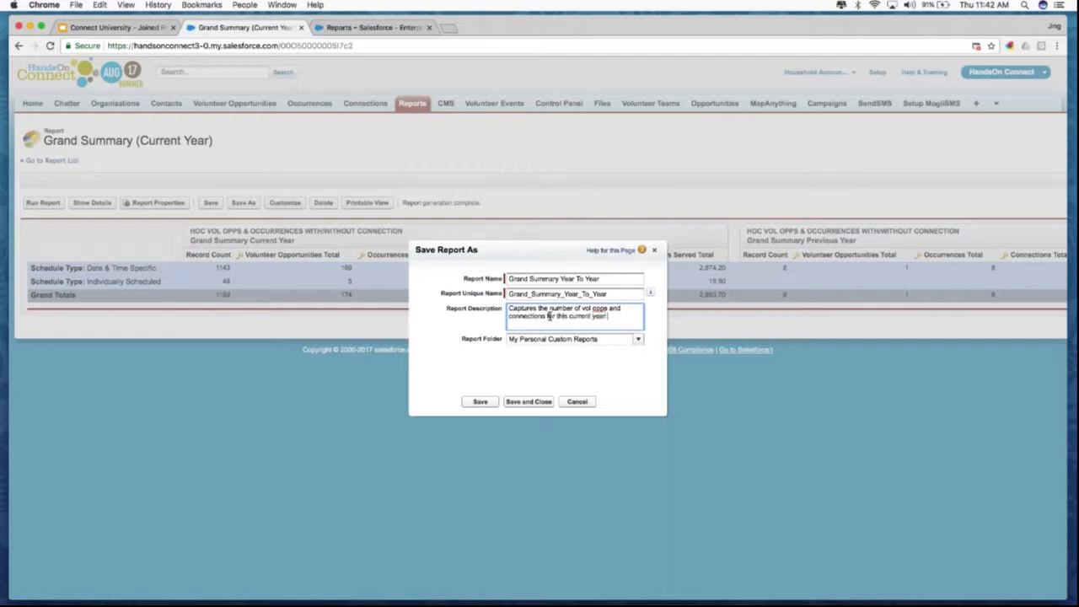
{"action": "type", "text": " compared to last"}
{"action": "key", "text": "Tab"}
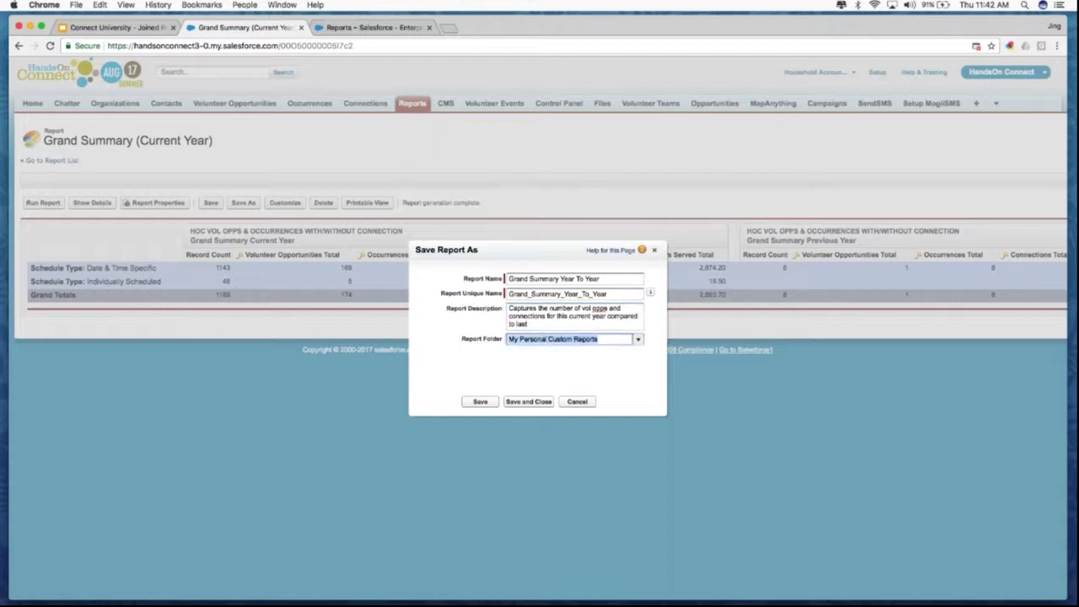
Step: Choose HOC Managerial Reports as the new report's folder and save the report
{"action": "left_click", "coordinate": [624, 338]}
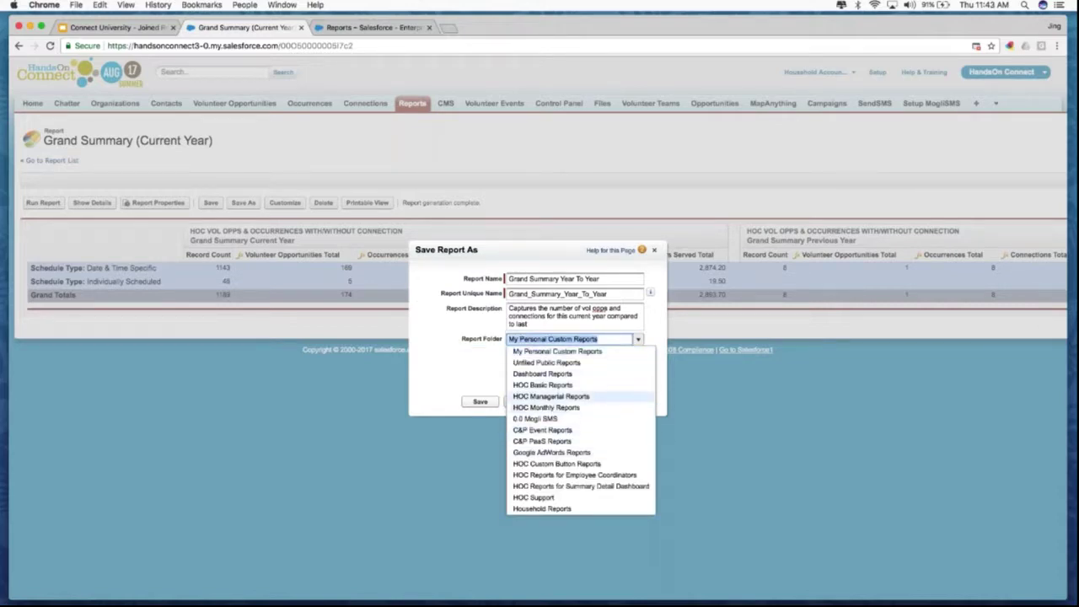
{"action": "left_click", "coordinate": [551, 396]}
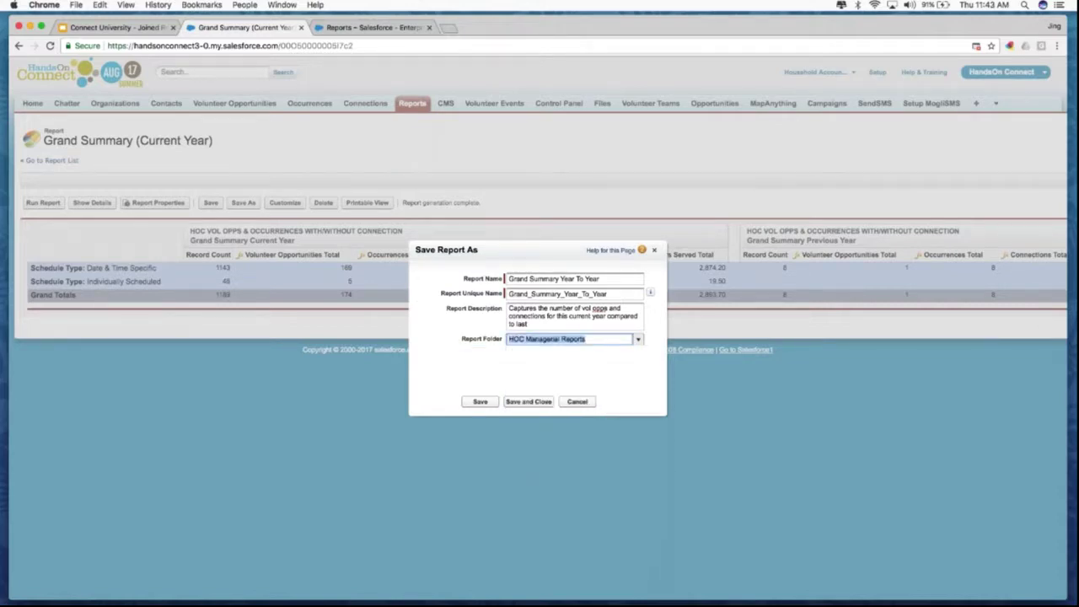
{"action": "left_click", "coordinate": [481, 401]}
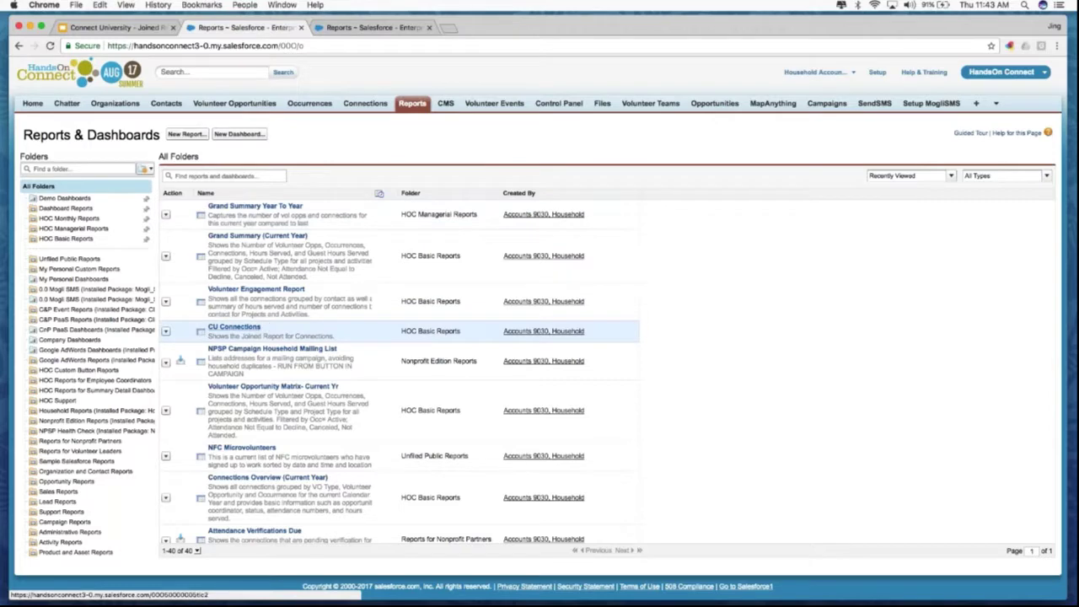
Step: Open the CU Connections report for customization and change its format from Summary to Joined
{"action": "left_click", "coordinate": [244, 329]}
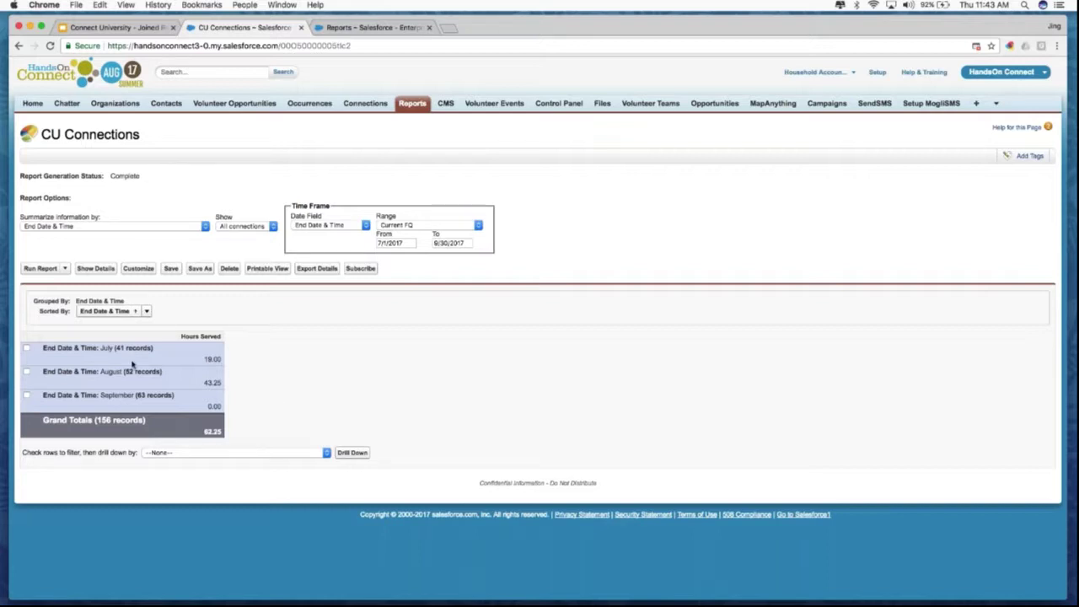
{"action": "left_click", "coordinate": [136, 276]}
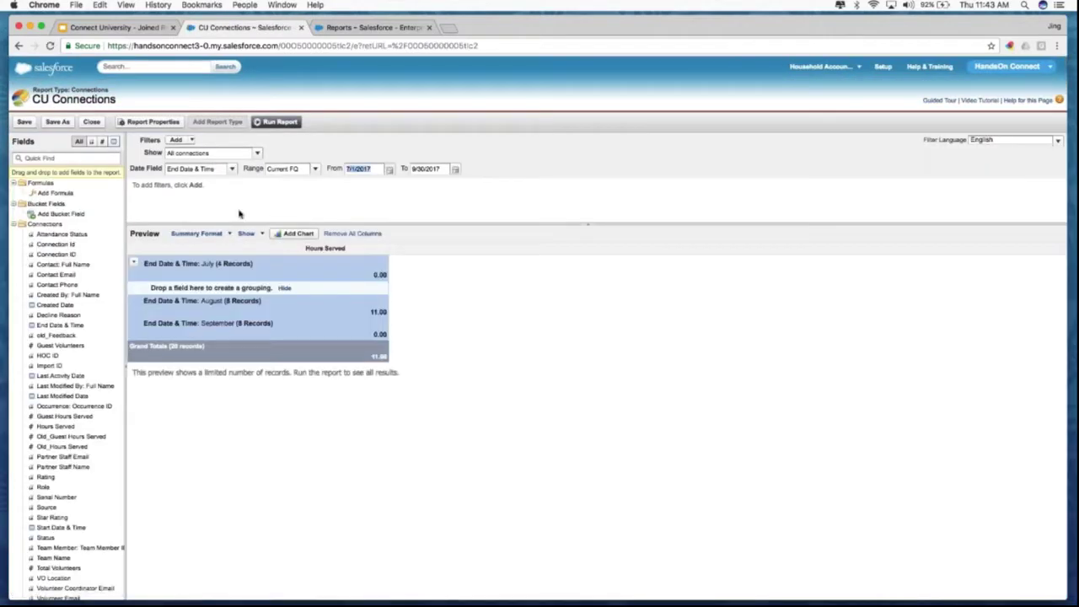
{"action": "left_click", "coordinate": [200, 233]}
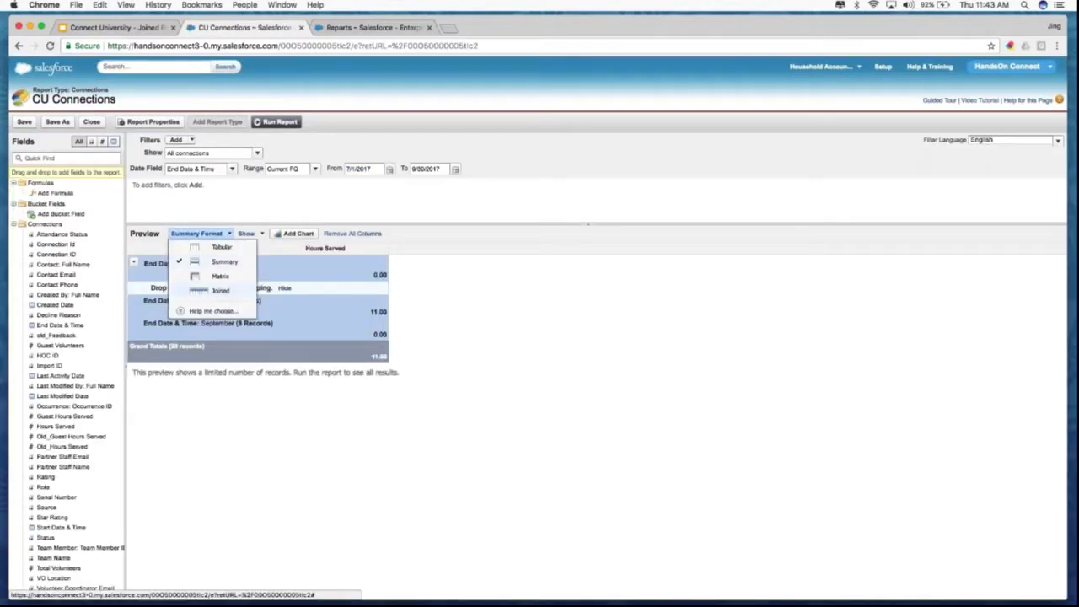
{"action": "left_click", "coordinate": [220, 290]}
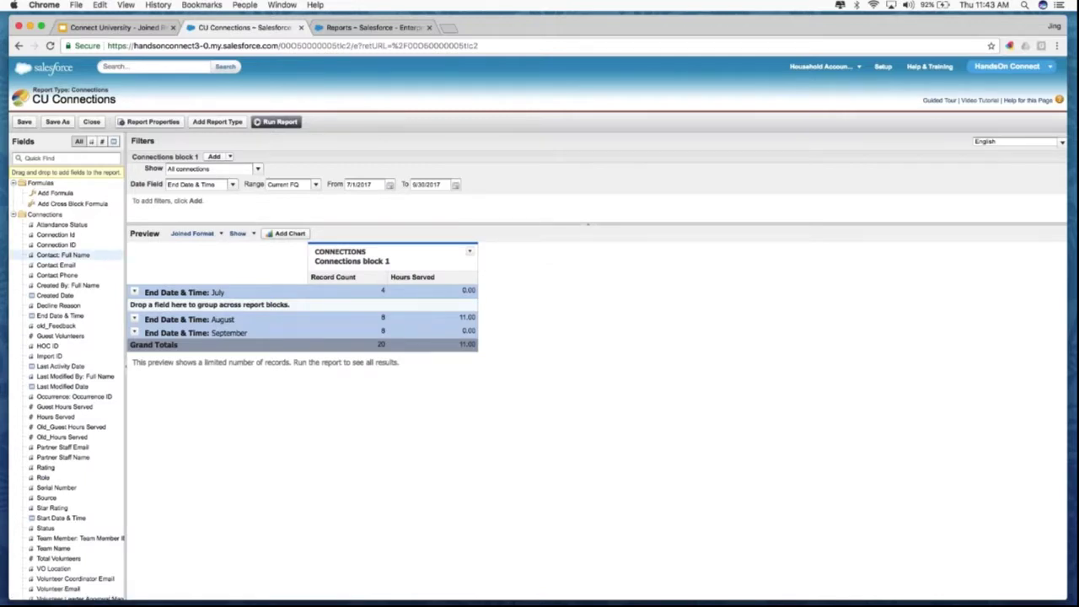
Step: Show the detail rows and add two more blocks beside the first one, each based on the Connection Id field
{"action": "left_click", "coordinate": [238, 234]}
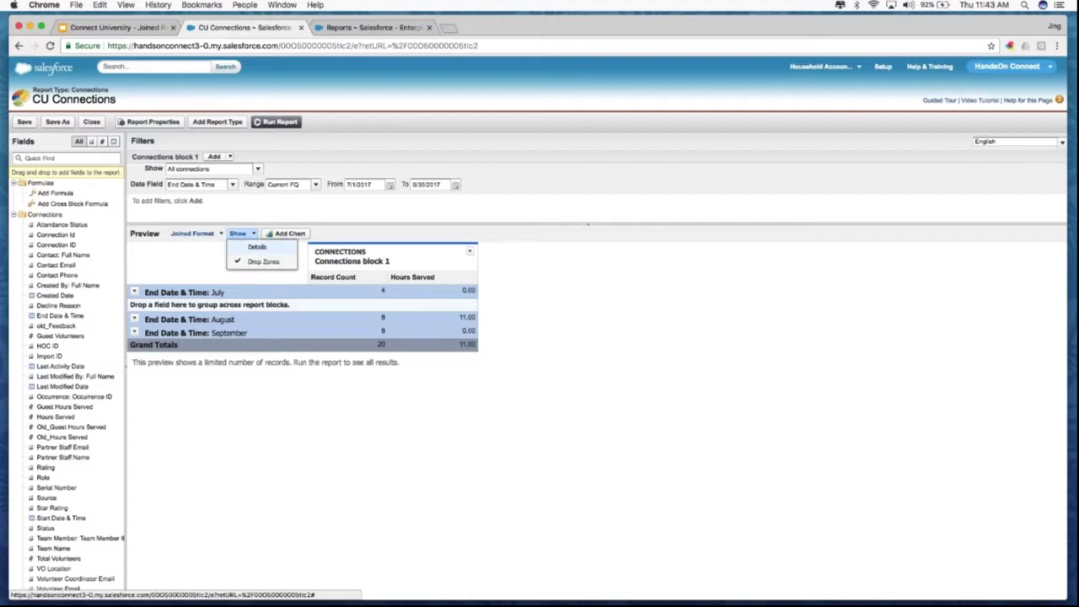
{"action": "left_click", "coordinate": [257, 247]}
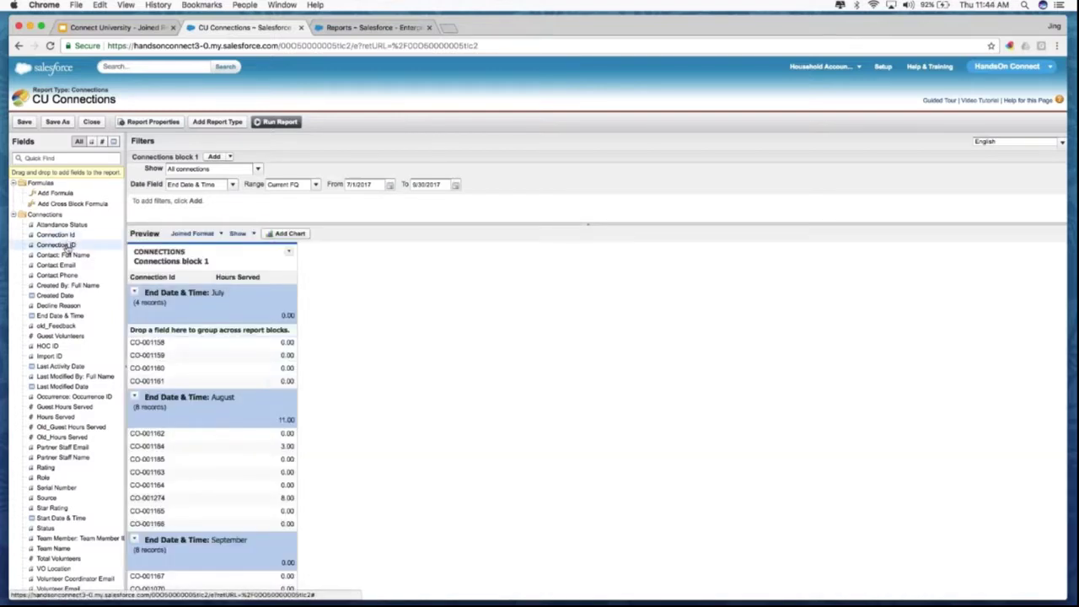
{"action": "left_click_drag", "start_coordinate": [66, 236], "coordinate": [381, 278]}
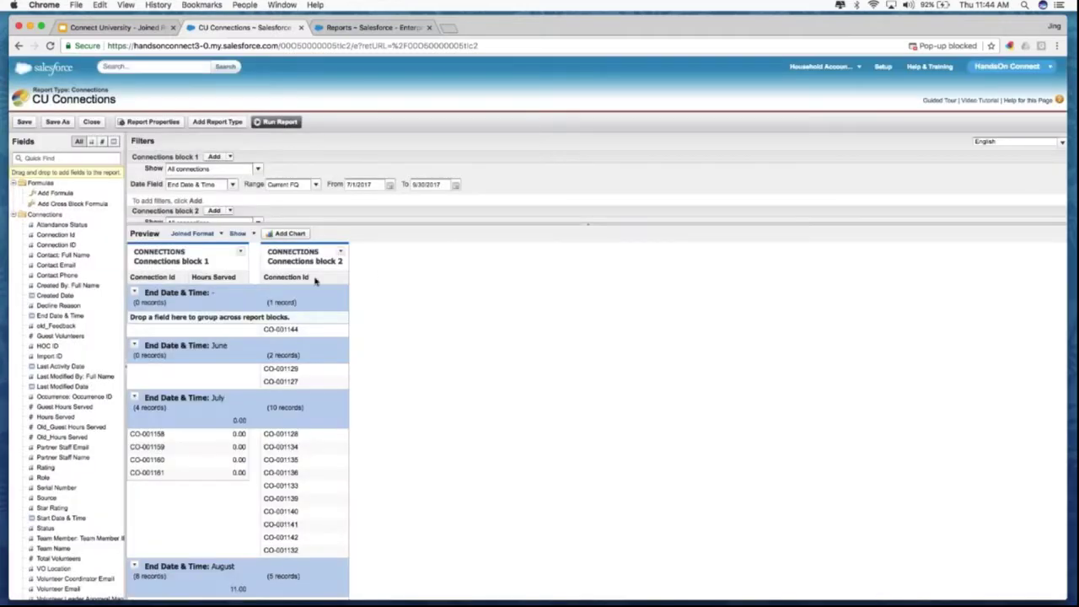
{"action": "left_click_drag", "start_coordinate": [57, 235], "coordinate": [430, 264]}
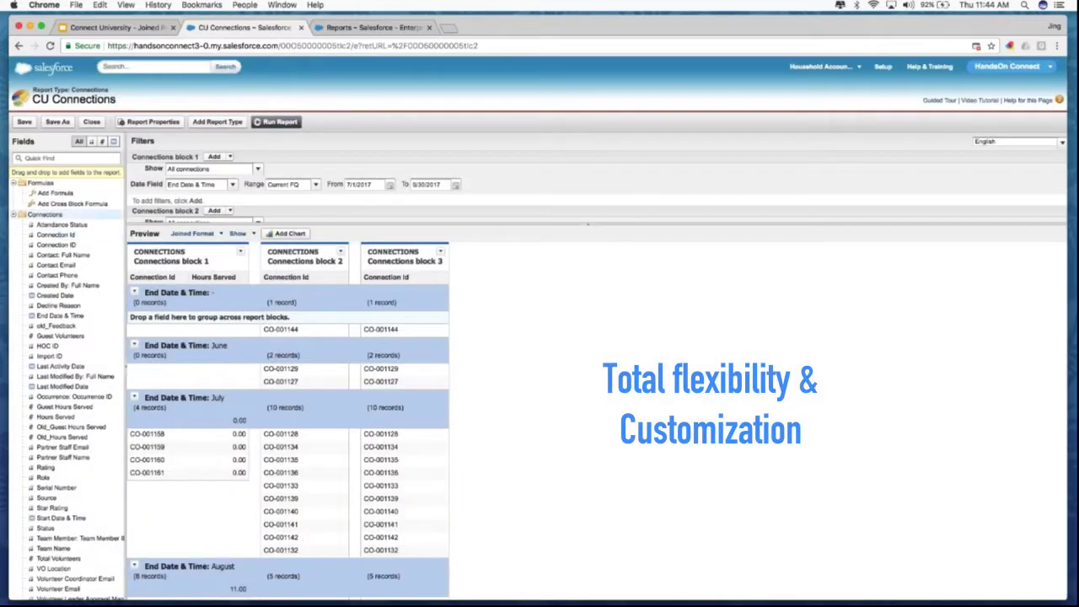
Step: Move Connections block 2 ahead of Connections block 1 and rename it Previous QTR
{"action": "left_click", "coordinate": [174, 262]}
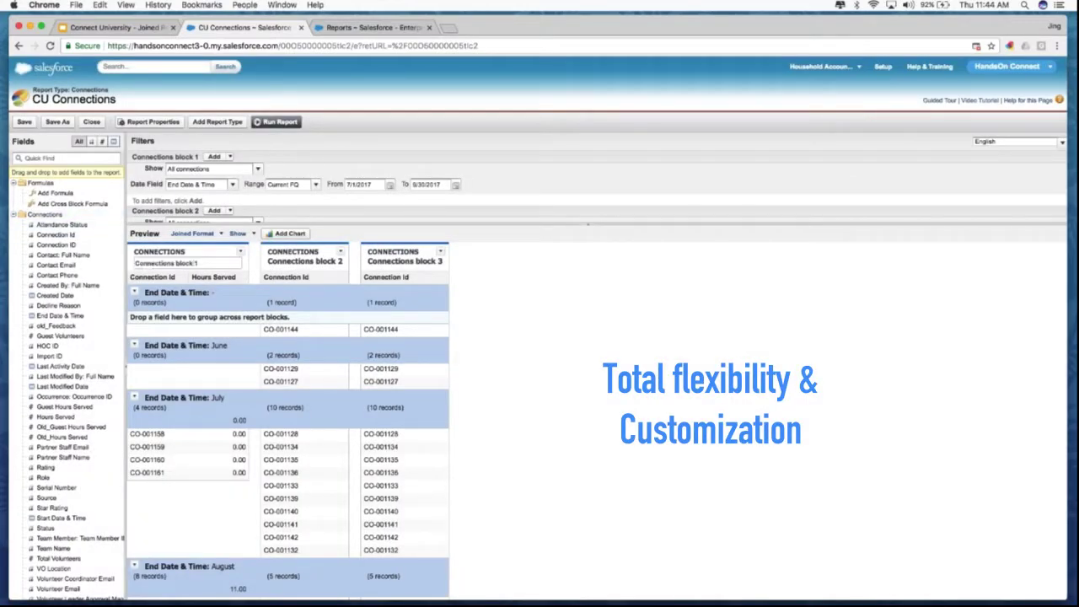
{"action": "left_click_drag", "start_coordinate": [300, 250], "coordinate": [140, 270]}
{"action": "left_click", "coordinate": [168, 261]}
{"action": "type", "text": "Pre"}
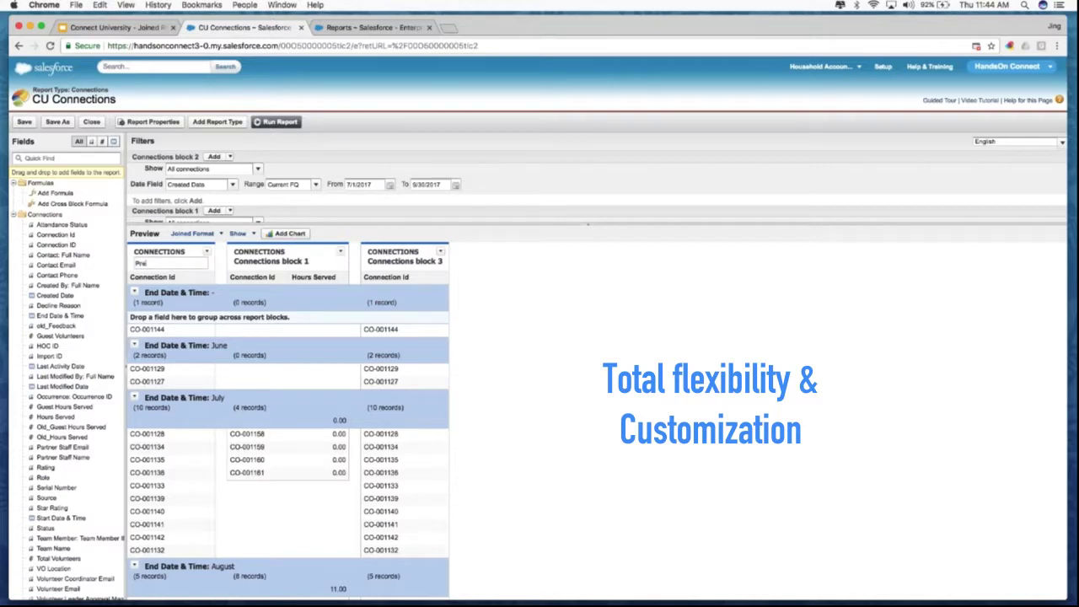
{"action": "type", "text": "vious QTR"}
Step: Rename Connections block 1 as Current QTR
{"action": "left_click", "coordinate": [268, 262]}
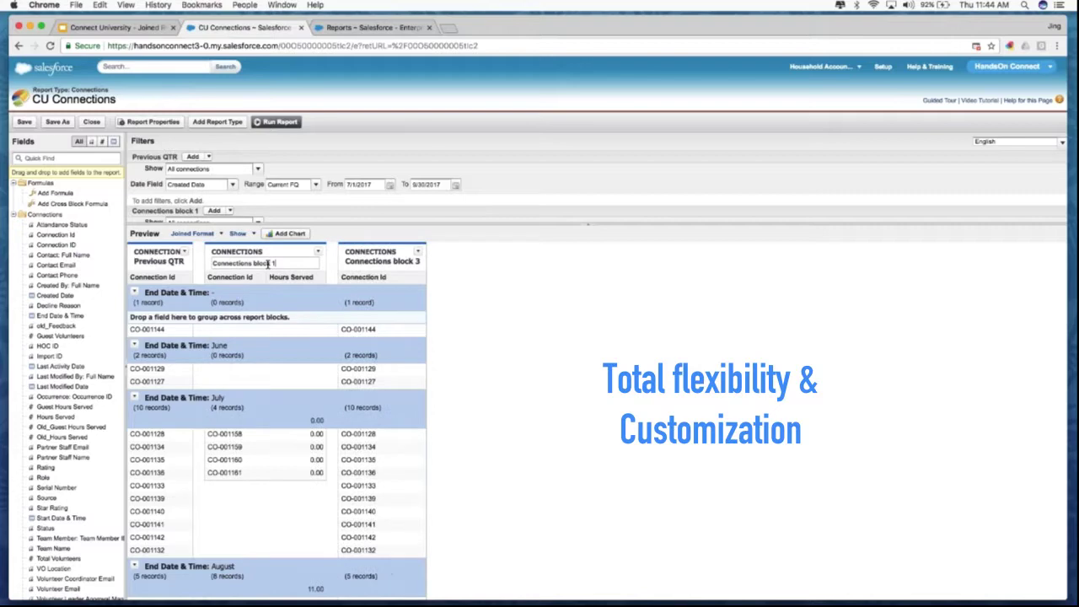
{"action": "type", "text": "Current"}
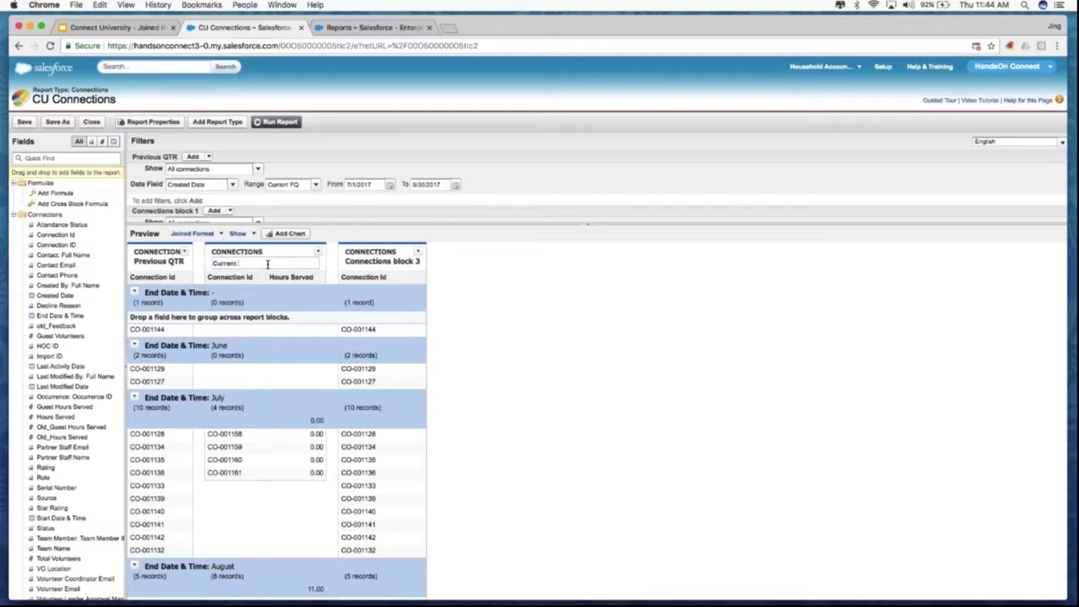
{"action": "type", "text": " QTR"}
{"action": "key", "text": "Return"}
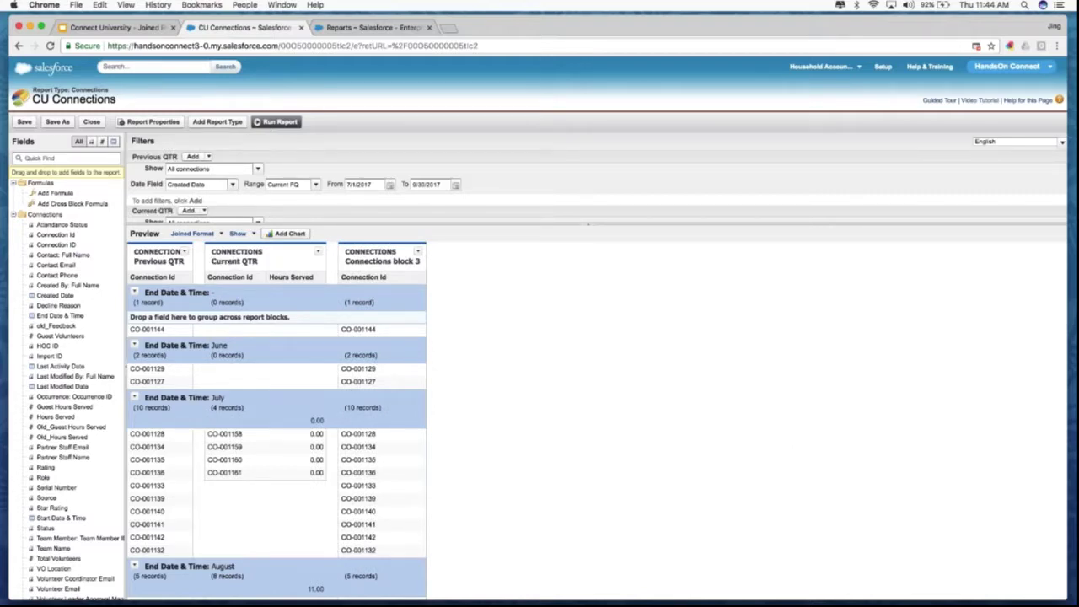
Step: Rename Connections block 3 as Next Qtr
{"action": "double_click", "coordinate": [364, 262]}
{"action": "left_click", "coordinate": [364, 259]}
{"action": "type", "text": "N"}
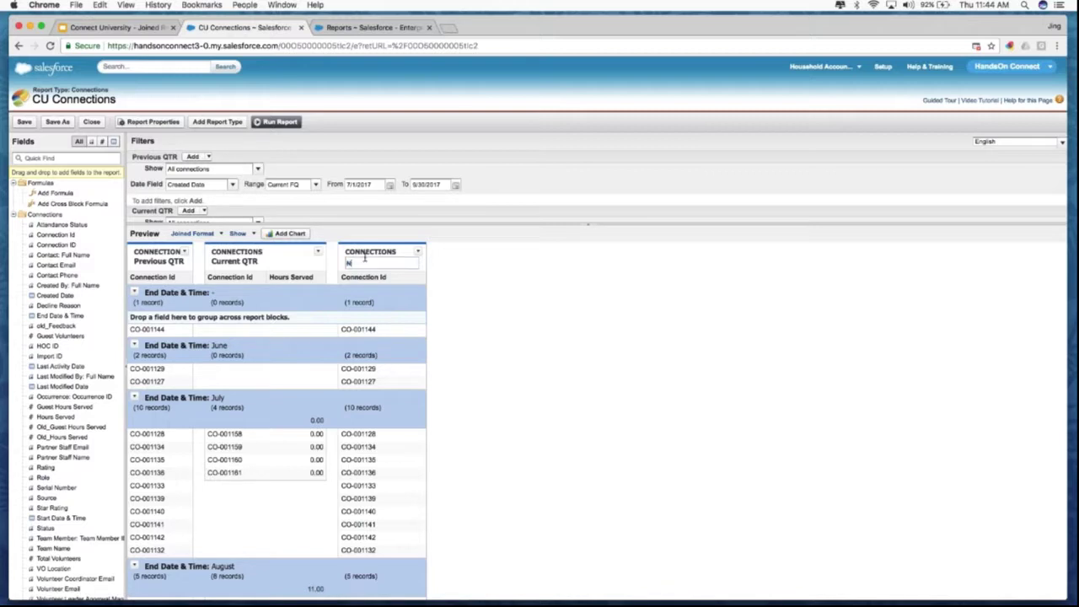
{"action": "type", "text": "ext QTR"}
{"action": "key", "text": "Return"}
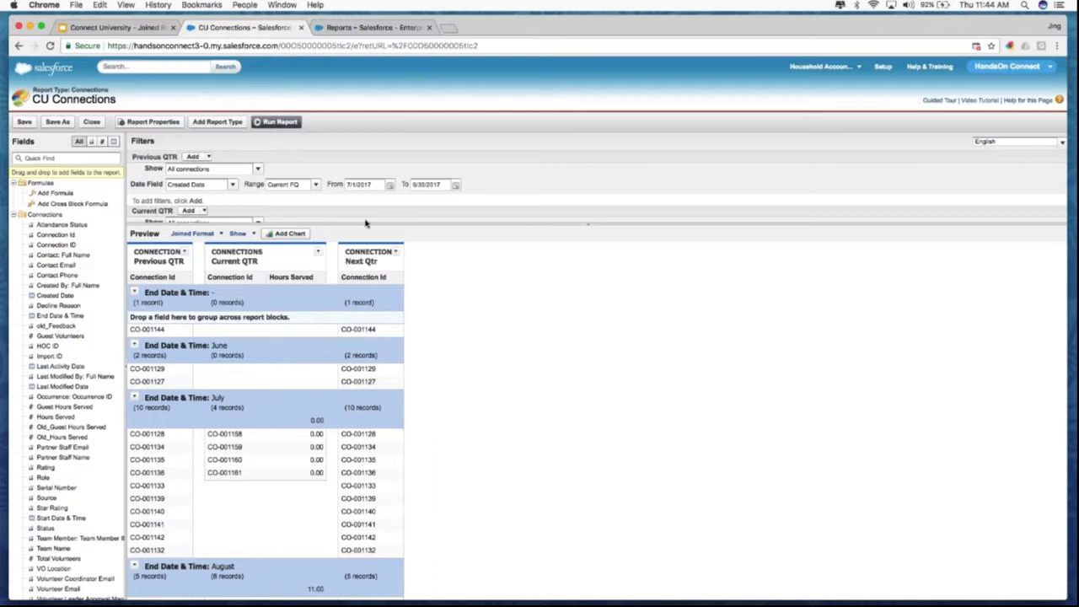
Step: Filter the Previous QTR block by End Date & Time with the range Previous FQ
{"action": "left_click_drag", "start_coordinate": [366, 223], "coordinate": [355, 282]}
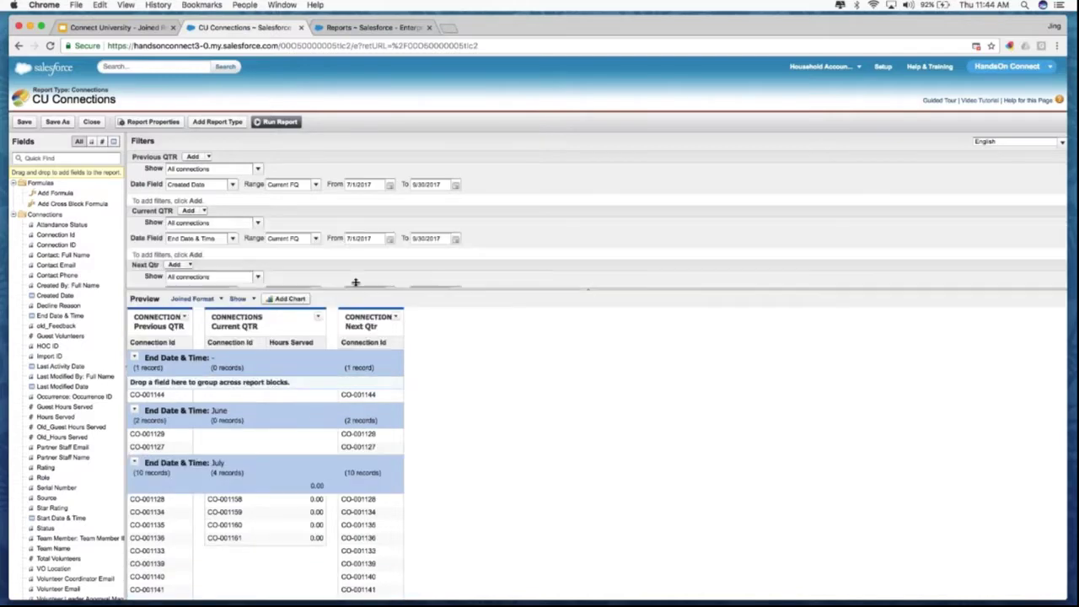
{"action": "left_click", "coordinate": [233, 184]}
{"action": "left_click", "coordinate": [195, 222]}
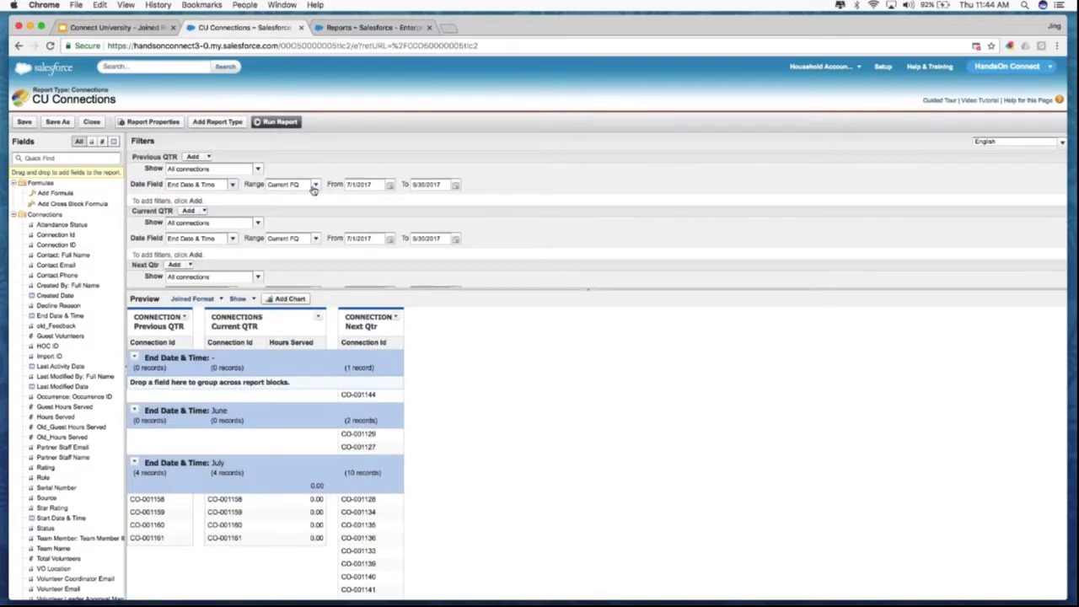
{"action": "left_click", "coordinate": [315, 185]}
{"action": "scroll", "coordinate": [291, 278], "scroll_direction": "down", "scroll_amount": 3}
{"action": "left_click", "coordinate": [289, 294]}
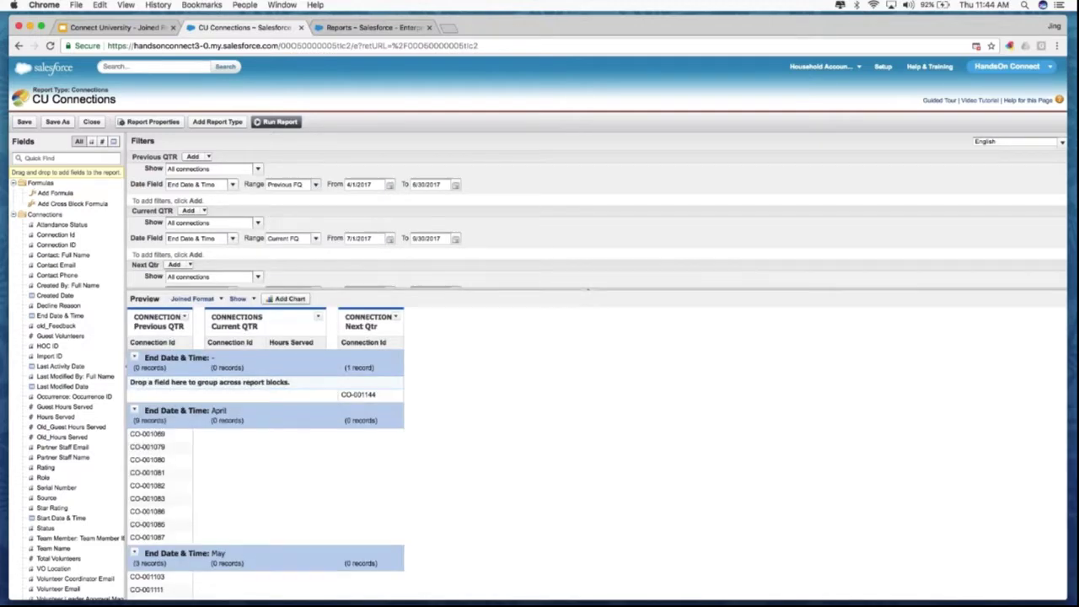
Step: Filter the Next Qtr block by End Date & Time with the range Next FQ
{"action": "scroll", "coordinate": [591, 211], "scroll_direction": "down", "scroll_amount": 2}
{"action": "left_click", "coordinate": [232, 267]}
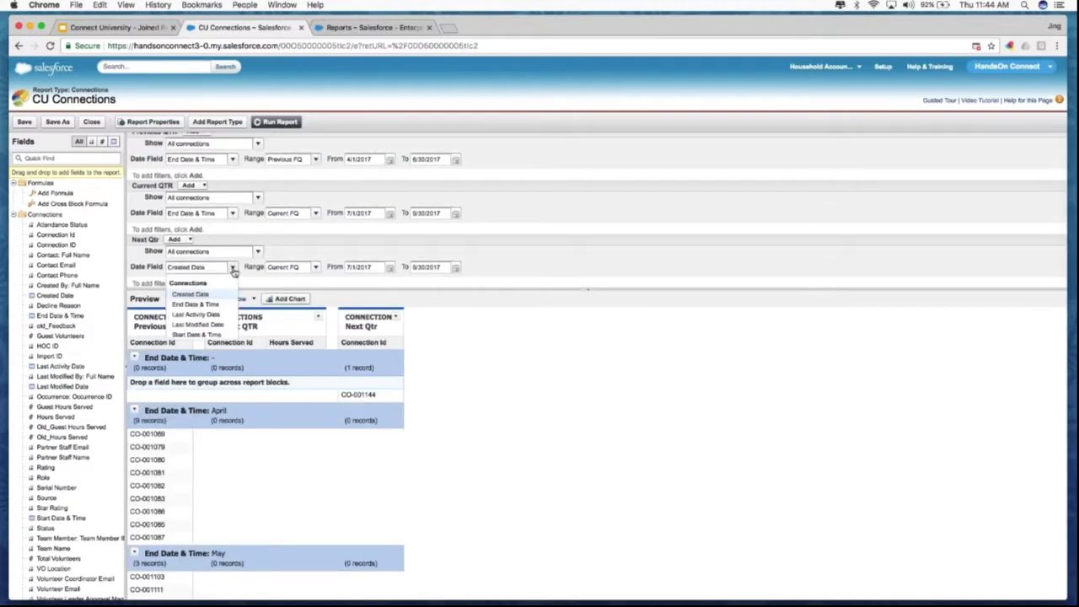
{"action": "left_click", "coordinate": [202, 305]}
{"action": "left_click", "coordinate": [313, 267]}
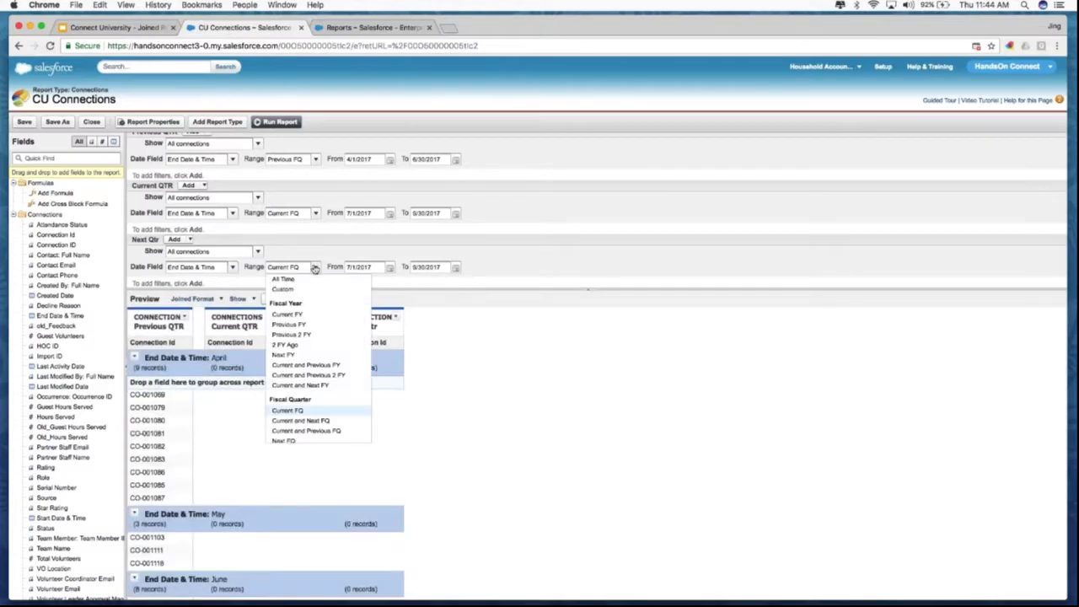
{"action": "scroll", "coordinate": [304, 371], "scroll_direction": "down", "scroll_amount": 2}
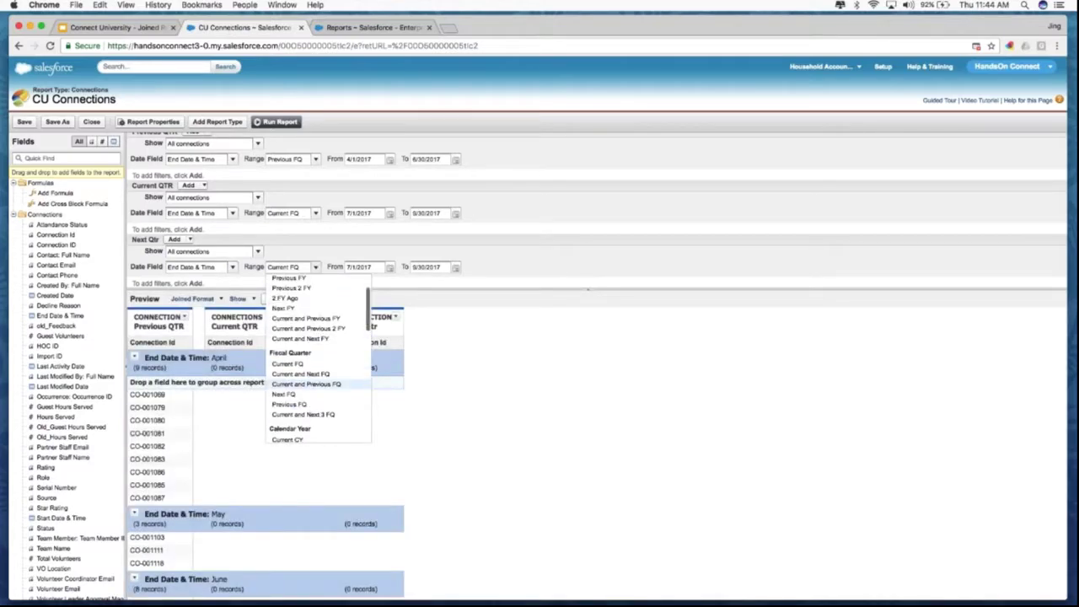
{"action": "left_click", "coordinate": [286, 395]}
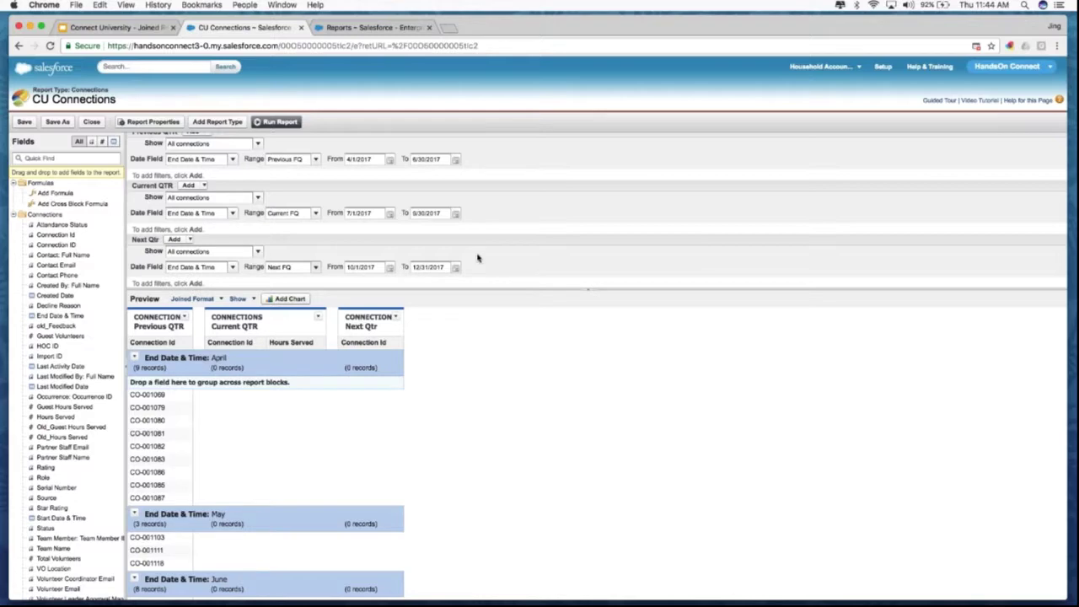
Step: Hide the detail rows, search the fields for "hours" and try to add Hours Served to the Previous QTR block
{"action": "left_click", "coordinate": [236, 299]}
{"action": "left_click", "coordinate": [252, 311]}
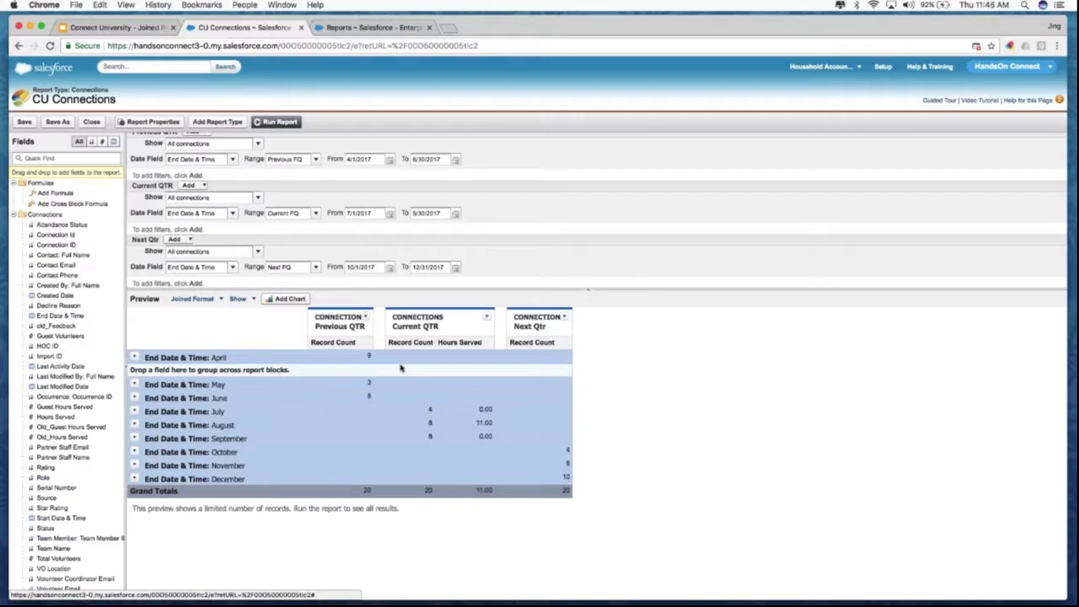
{"action": "left_click", "coordinate": [72, 160]}
{"action": "type", "text": "hours"}
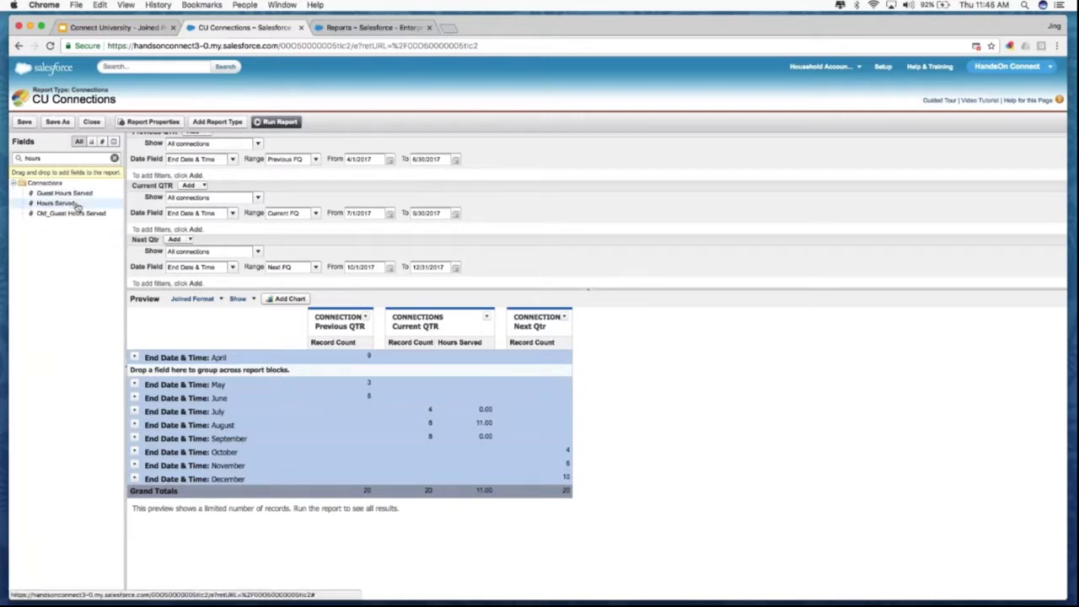
{"action": "left_click_drag", "start_coordinate": [76, 207], "coordinate": [341, 354]}
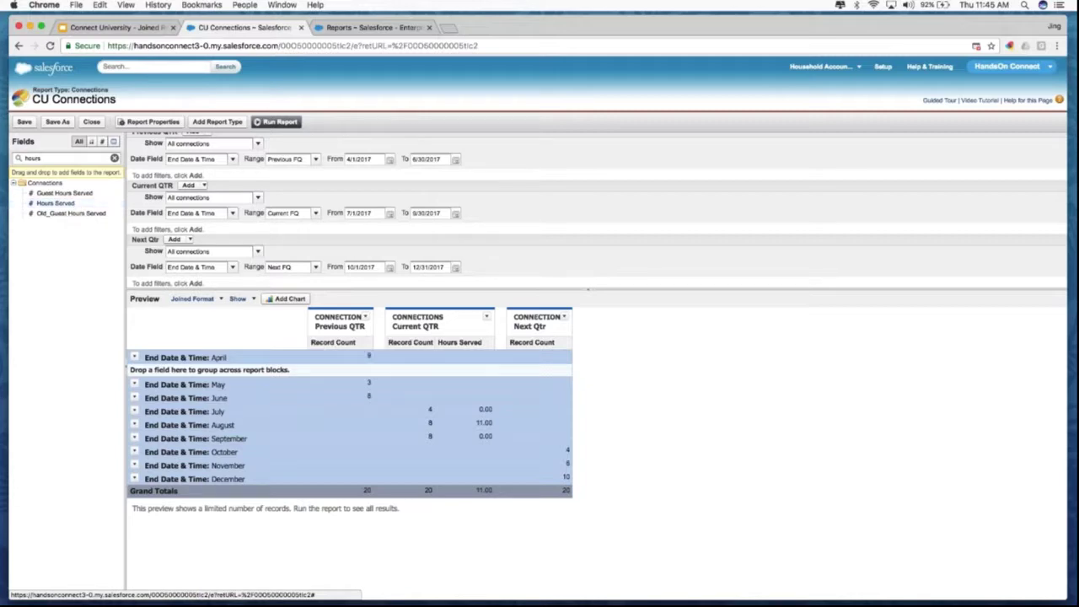
Step: Show the detail rows and add the Hours Served field to the Previous QTR and Next Qtr blocks
{"action": "left_click", "coordinate": [239, 299]}
{"action": "left_click", "coordinate": [257, 313]}
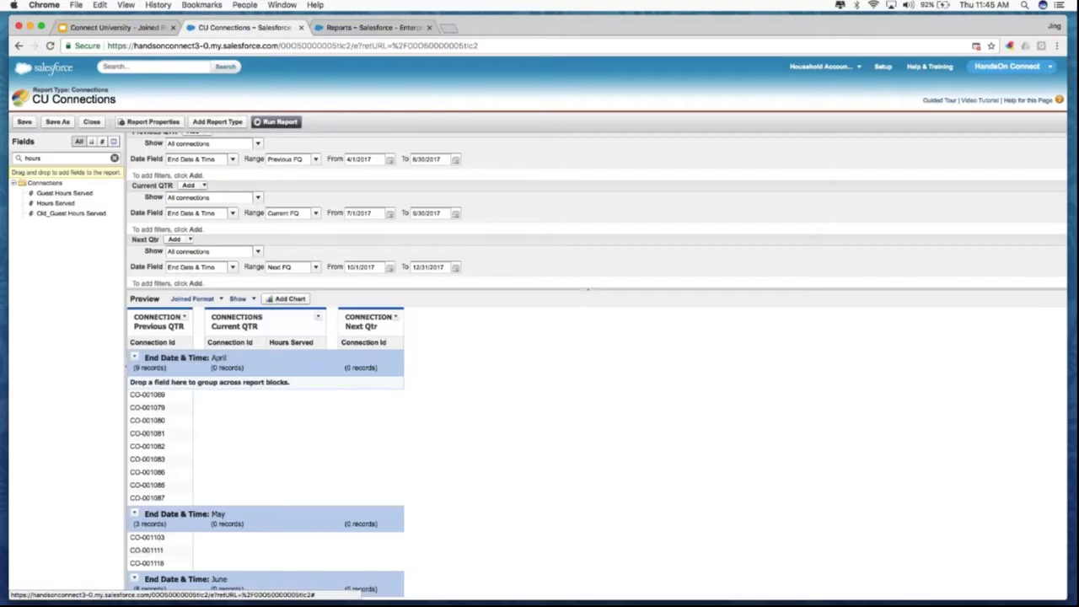
{"action": "left_click_drag", "start_coordinate": [63, 205], "coordinate": [189, 356]}
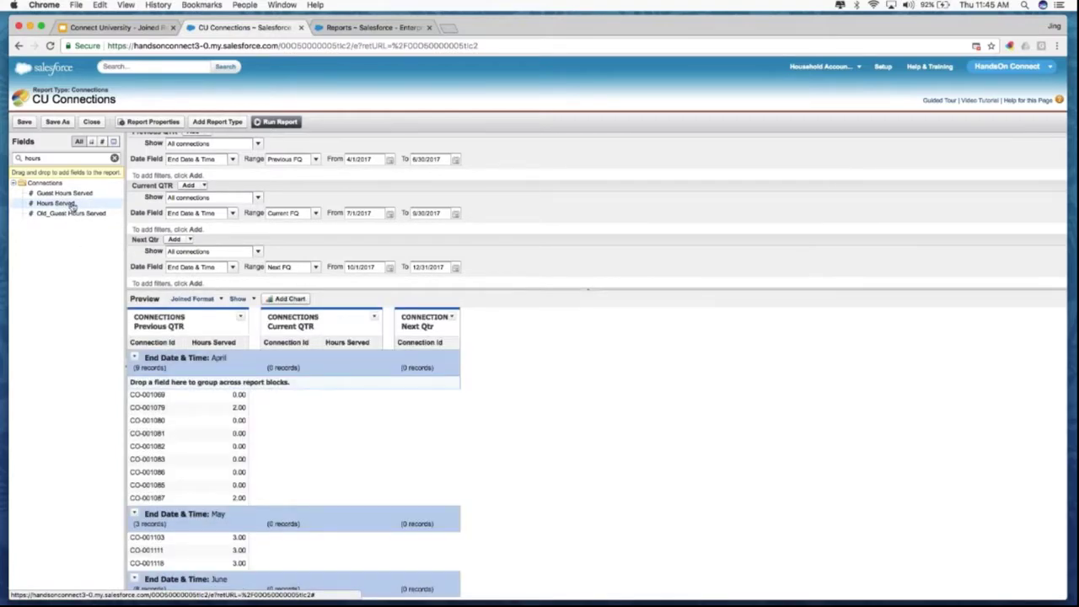
{"action": "left_click_drag", "start_coordinate": [73, 206], "coordinate": [393, 356]}
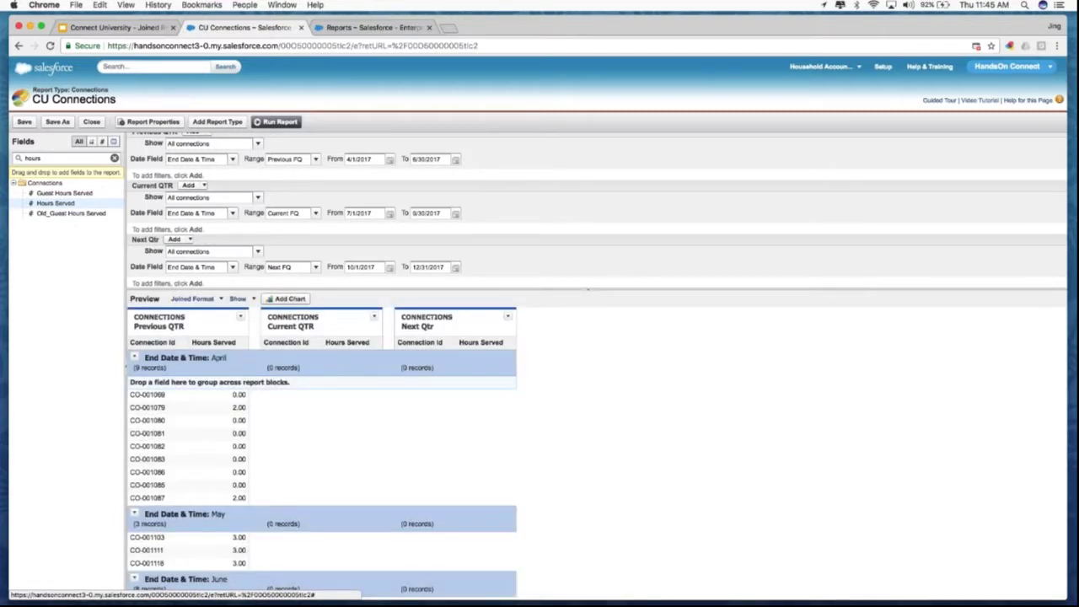
Step: Hide the detail rows to check the summaries of the three quarter blocks, and show the rows again
{"action": "left_click", "coordinate": [238, 298]}
{"action": "left_click", "coordinate": [251, 314]}
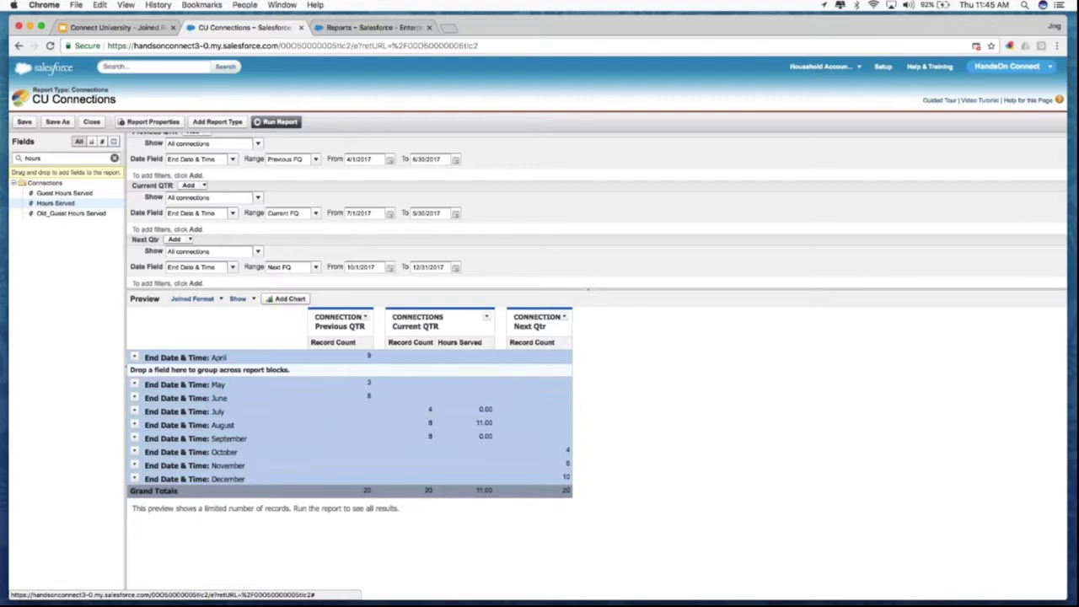
{"action": "left_click", "coordinate": [239, 299]}
{"action": "left_click", "coordinate": [246, 310]}
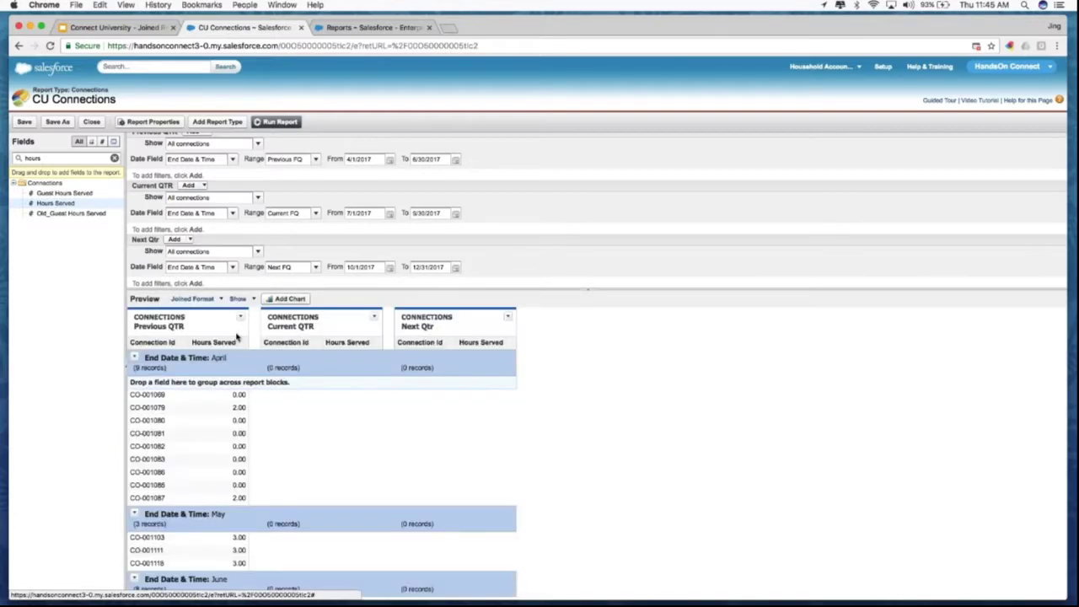
Step: Summarize the Hours Served column of the Previous QTR block by Sum
{"action": "left_click", "coordinate": [244, 343]}
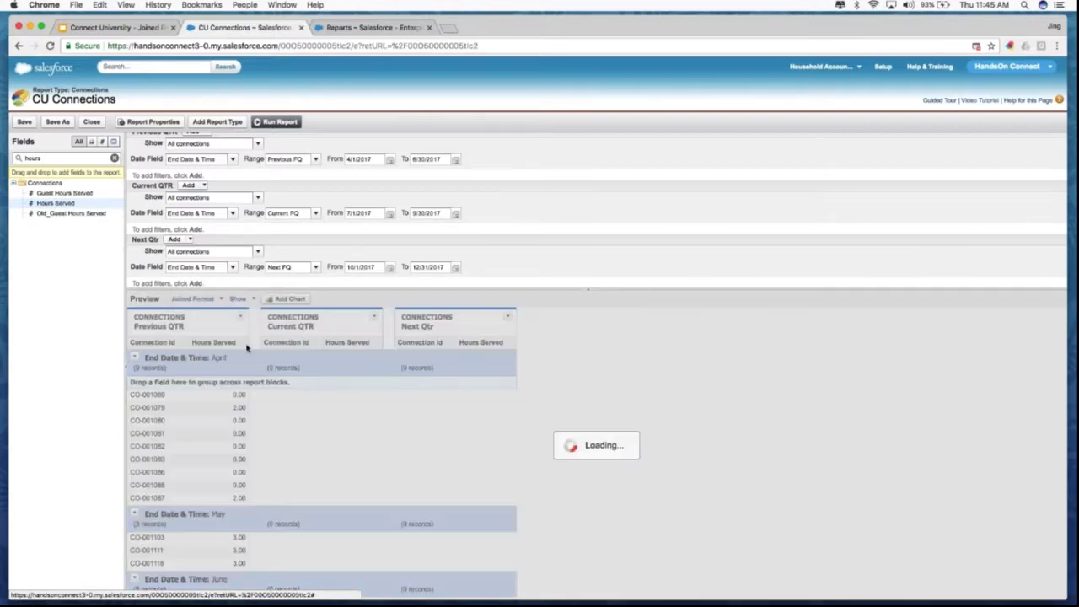
{"action": "left_click", "coordinate": [244, 342]}
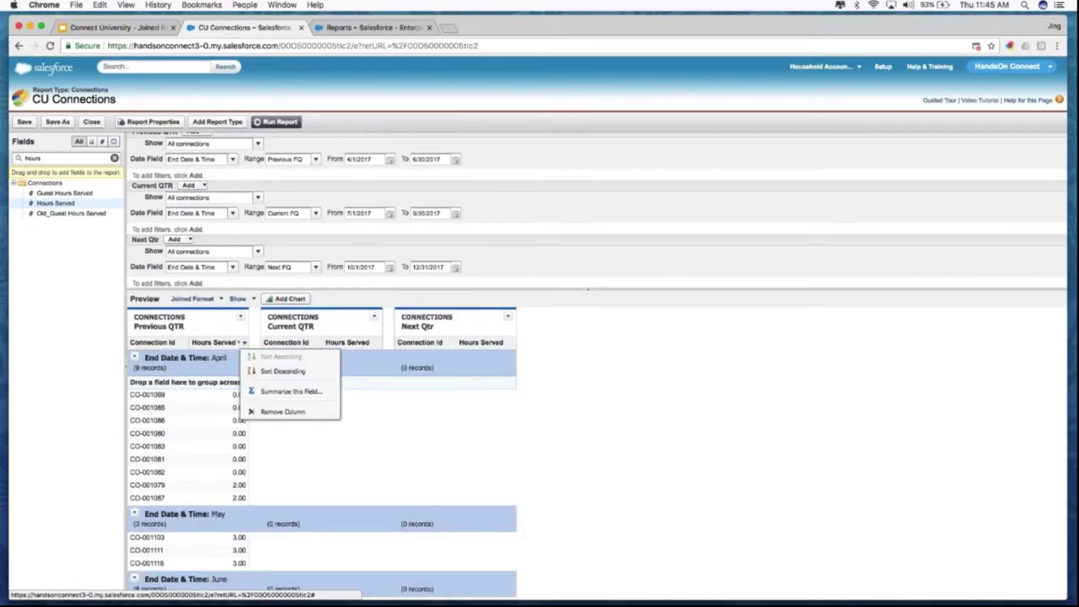
{"action": "left_click", "coordinate": [291, 391]}
{"action": "left_click", "coordinate": [521, 323]}
{"action": "left_click", "coordinate": [508, 358]}
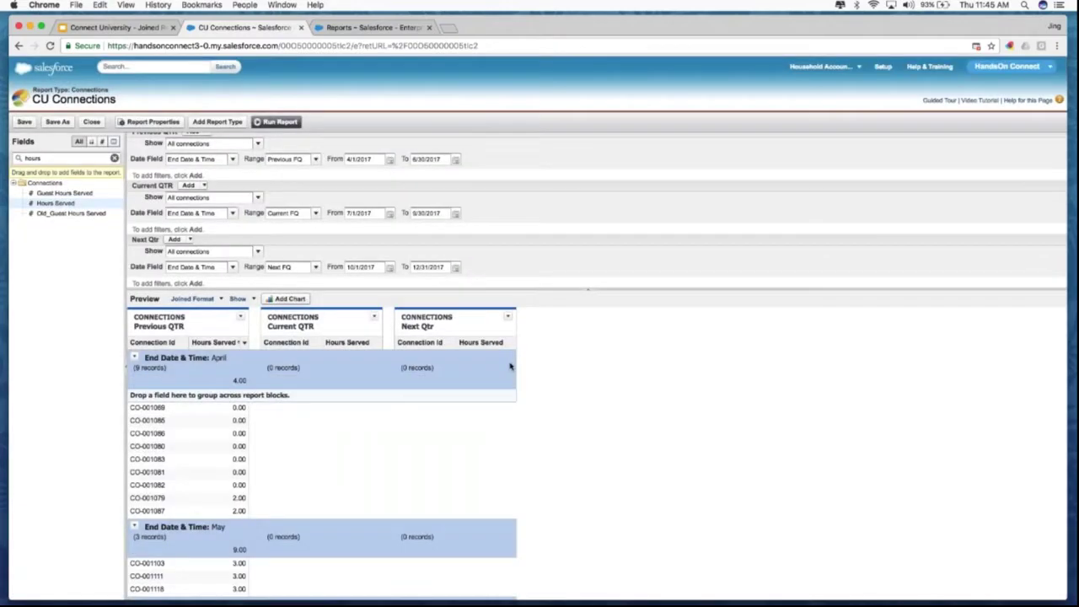
Step: Summarize Hours Served by Sum in the Next Qtr block and reapply the Hours Served summary in the Current QTR block
{"action": "left_click", "coordinate": [511, 342]}
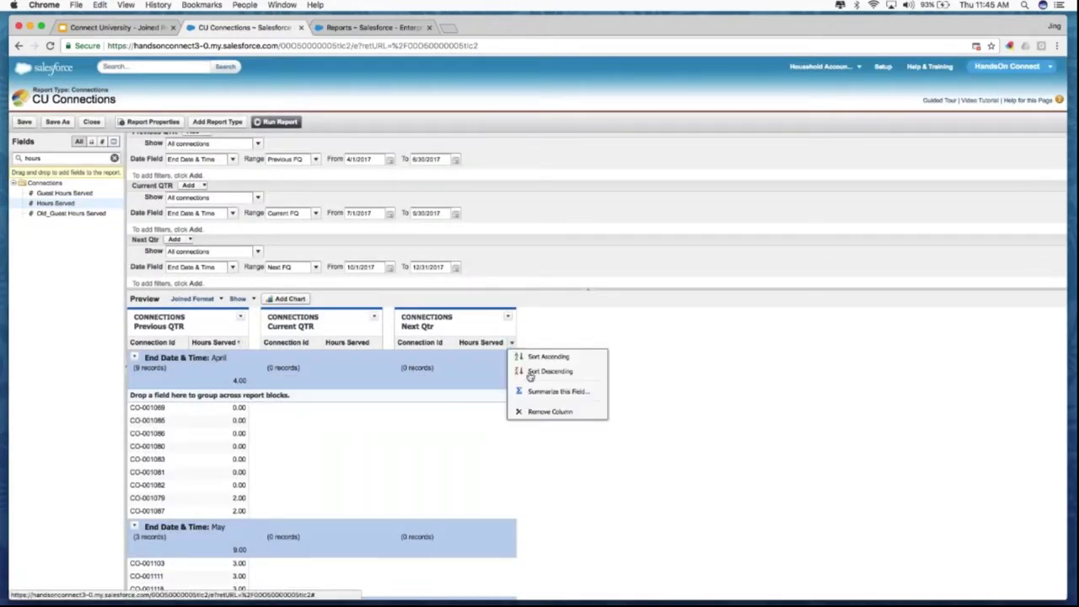
{"action": "left_click", "coordinate": [557, 389]}
{"action": "left_click", "coordinate": [521, 324]}
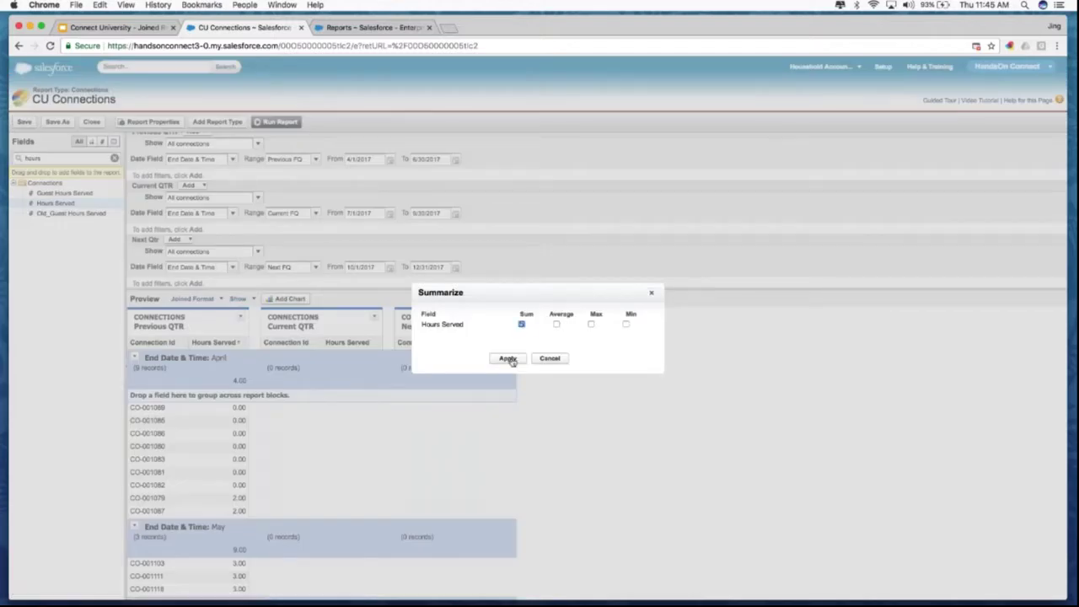
{"action": "left_click", "coordinate": [508, 357]}
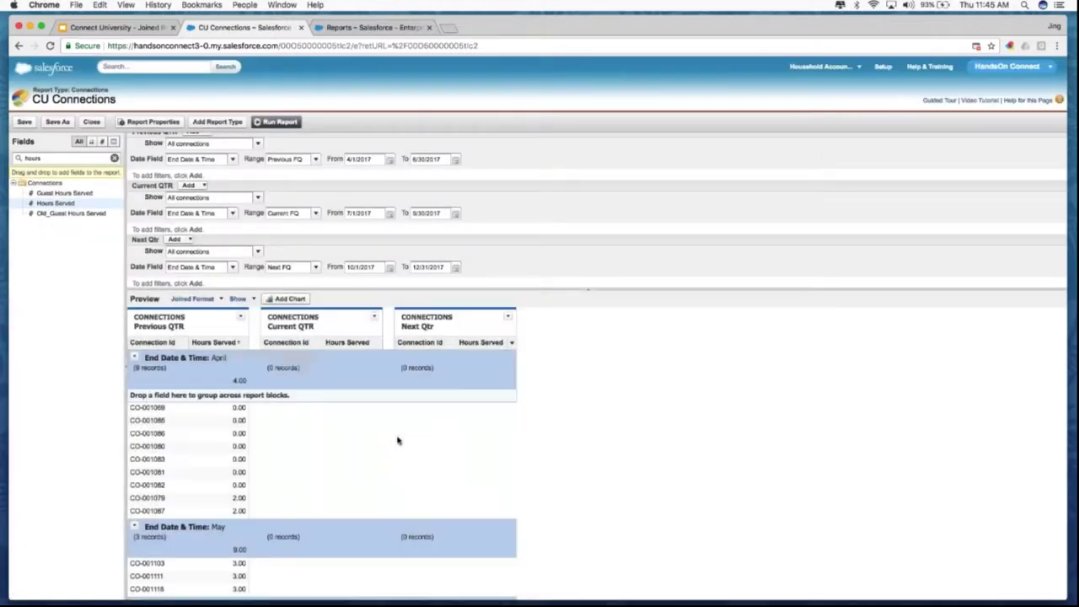
{"action": "left_click", "coordinate": [377, 342]}
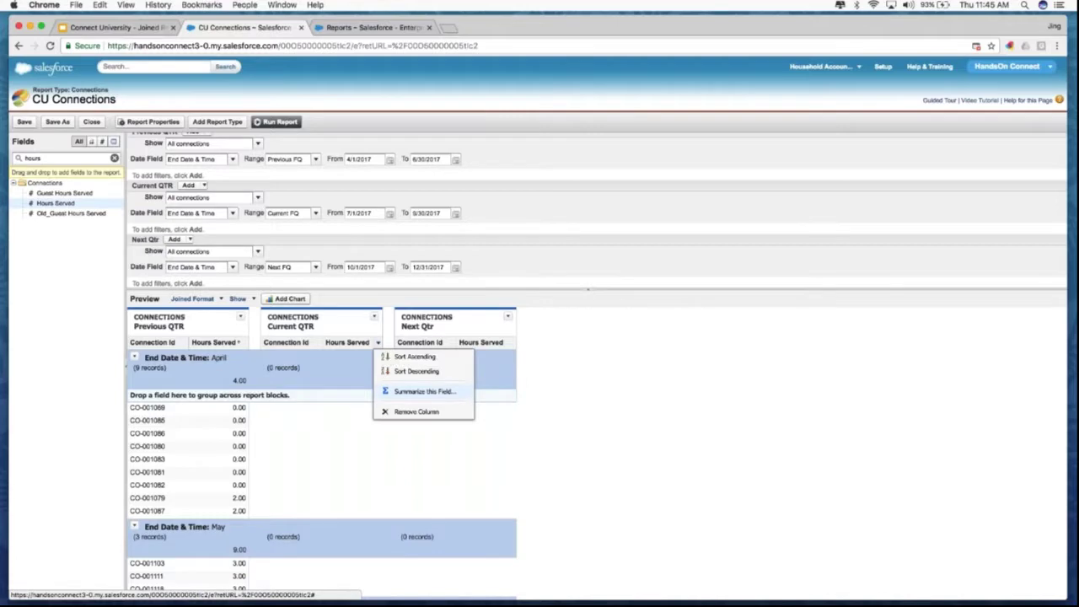
{"action": "left_click", "coordinate": [422, 390]}
{"action": "left_click", "coordinate": [508, 357]}
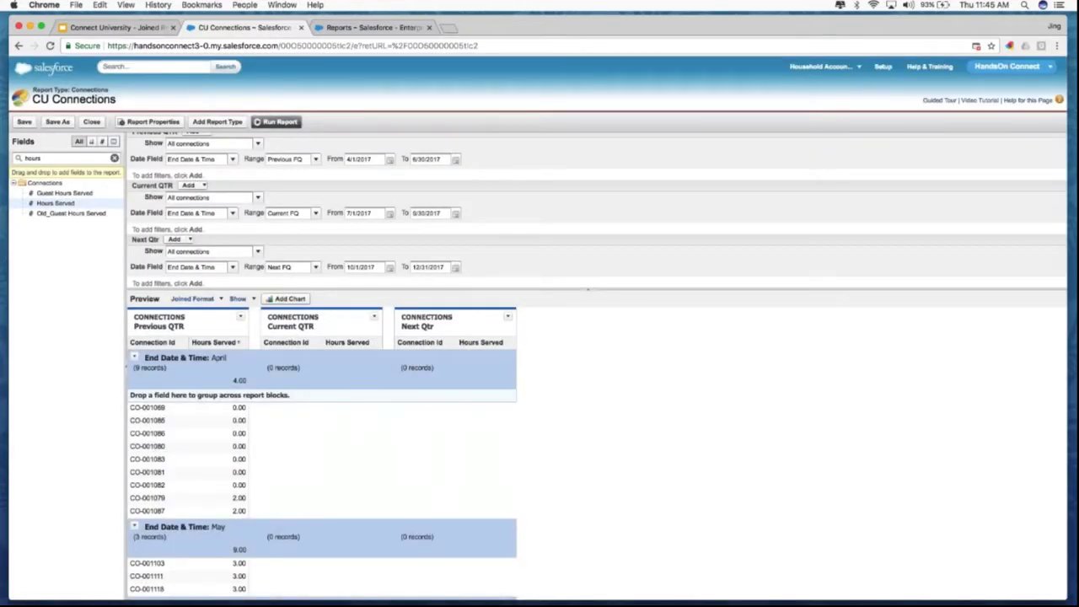
Step: Hide the detail rows and run the CU Connections report
{"action": "left_click", "coordinate": [240, 299]}
{"action": "left_click", "coordinate": [256, 312]}
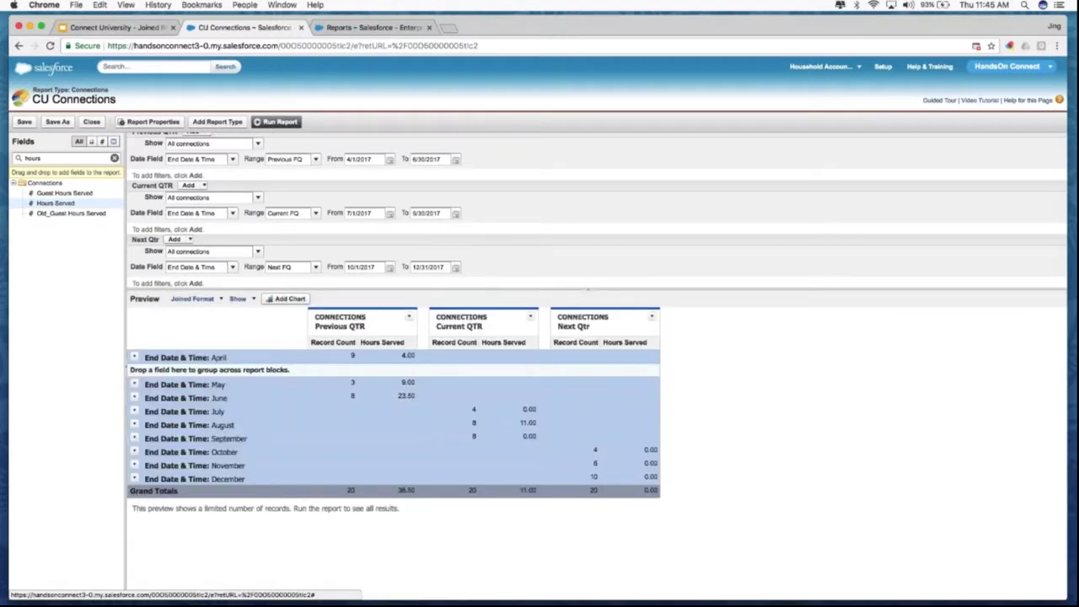
{"action": "left_click", "coordinate": [278, 122]}
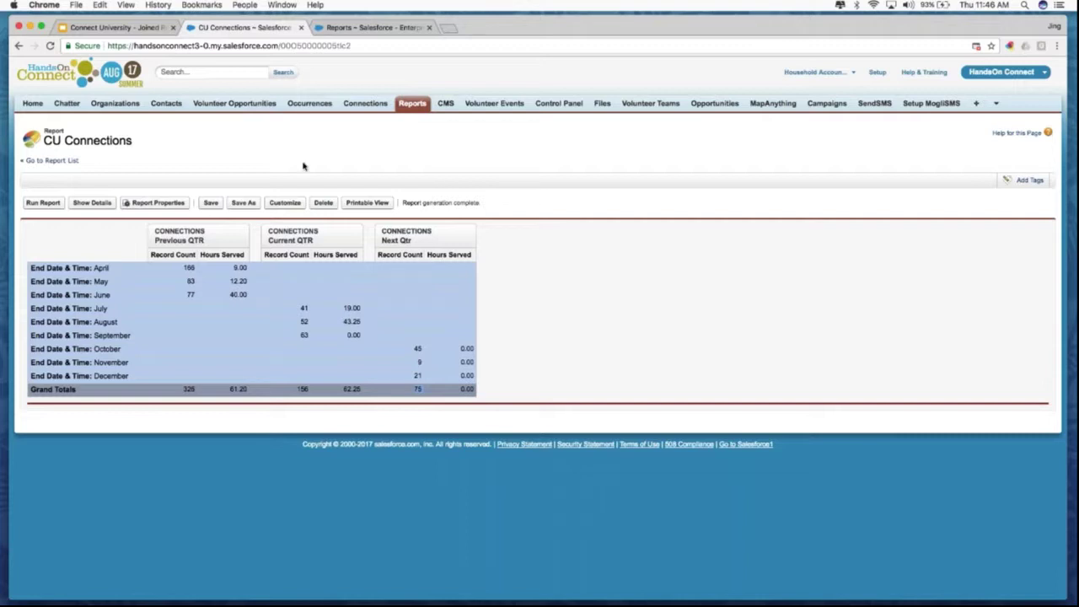
Step: Open the Volunteer Engagement Report from the reports list for customization
{"action": "left_click", "coordinate": [412, 107]}
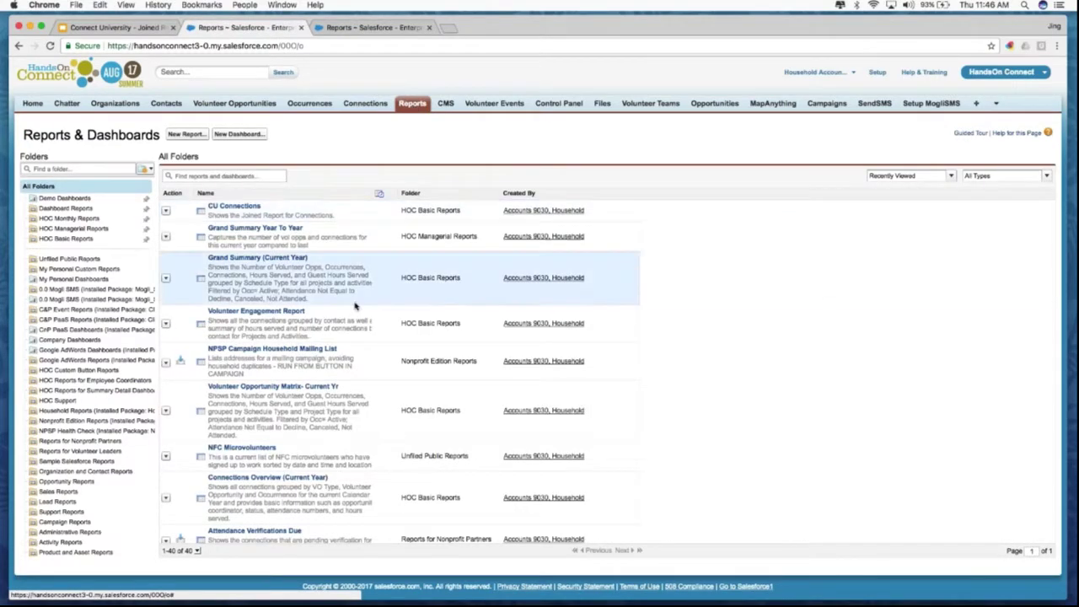
{"action": "left_click", "coordinate": [267, 312]}
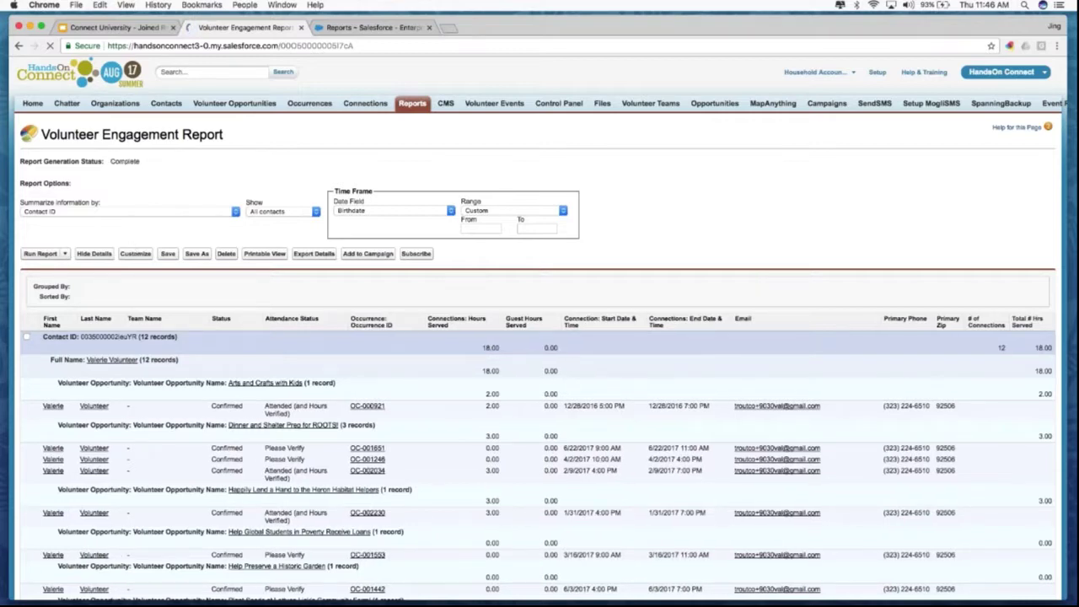
{"action": "left_click", "coordinate": [135, 254]}
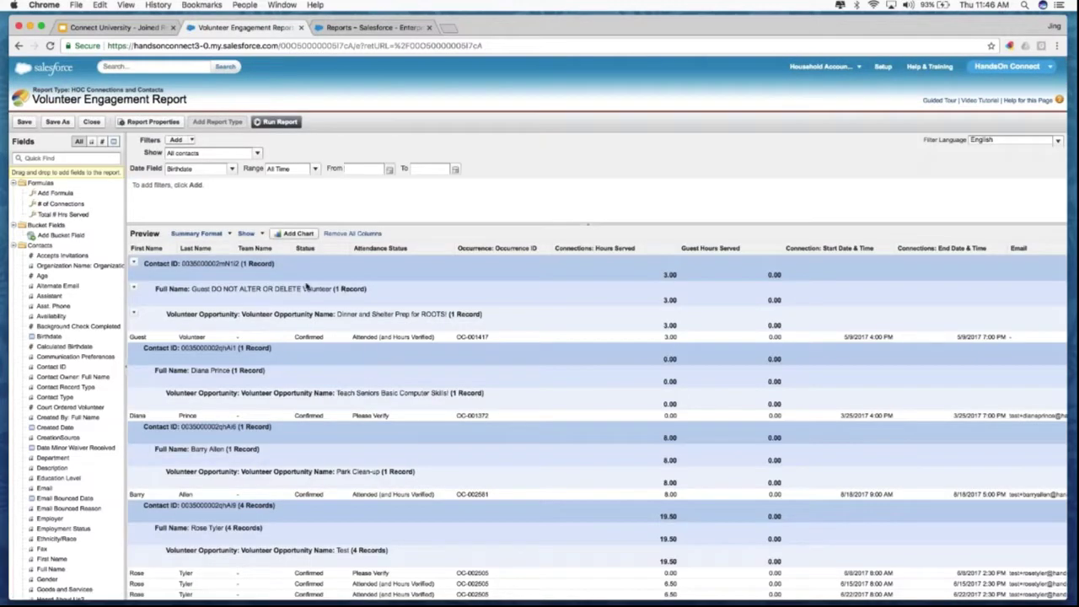
Step: Remove the columns from Team Name through Email, as well as Primary Phone and Primary Zip, from the report
{"action": "left_click", "coordinate": [263, 252]}
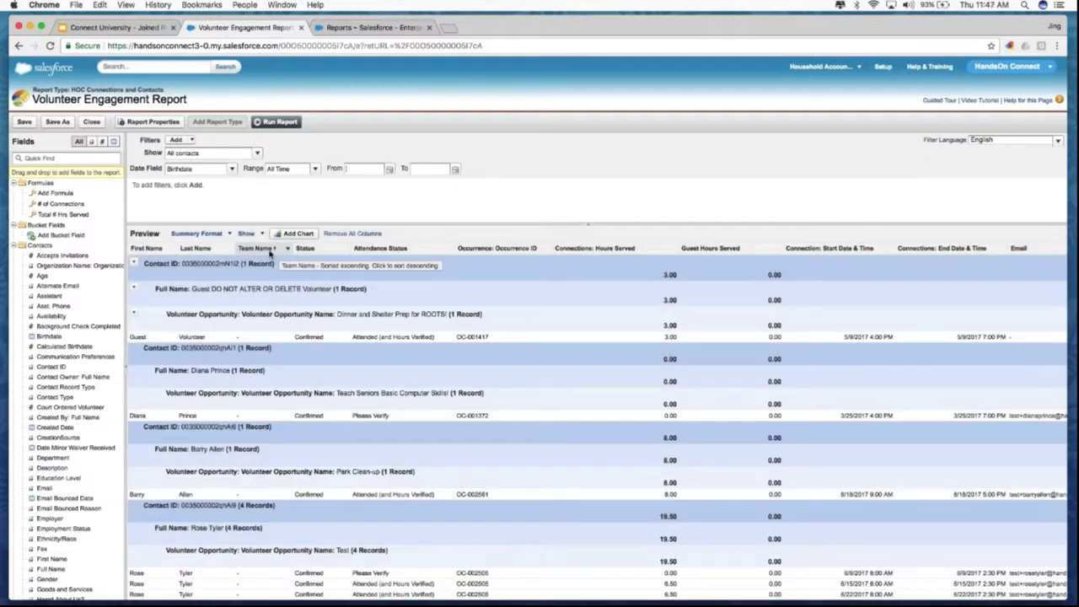
{"action": "left_click", "coordinate": [268, 251]}
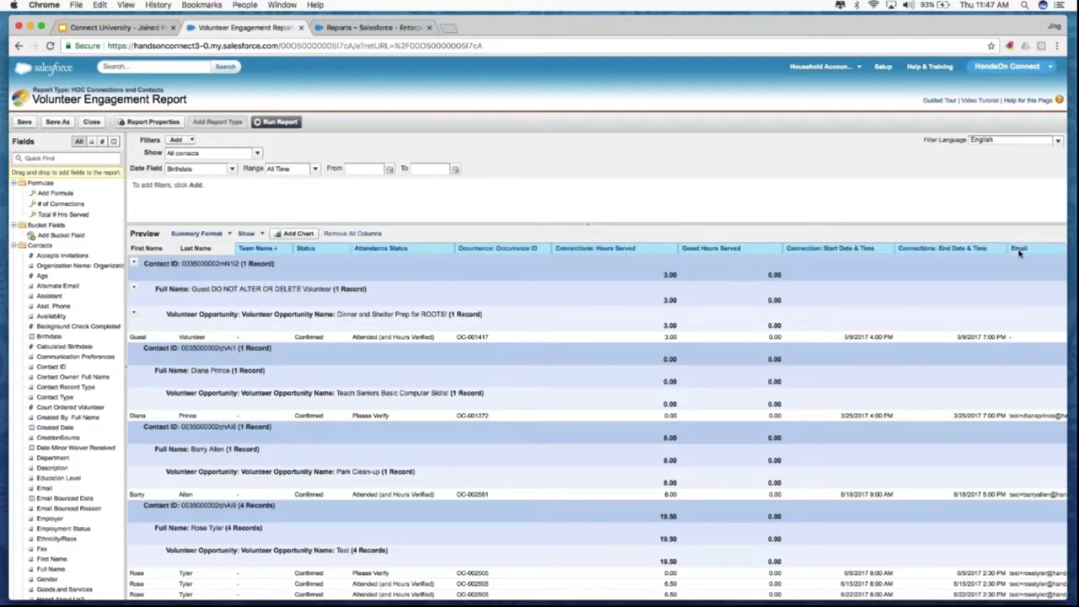
{"action": "left_click_drag", "start_coordinate": [1019, 253], "coordinate": [71, 261]}
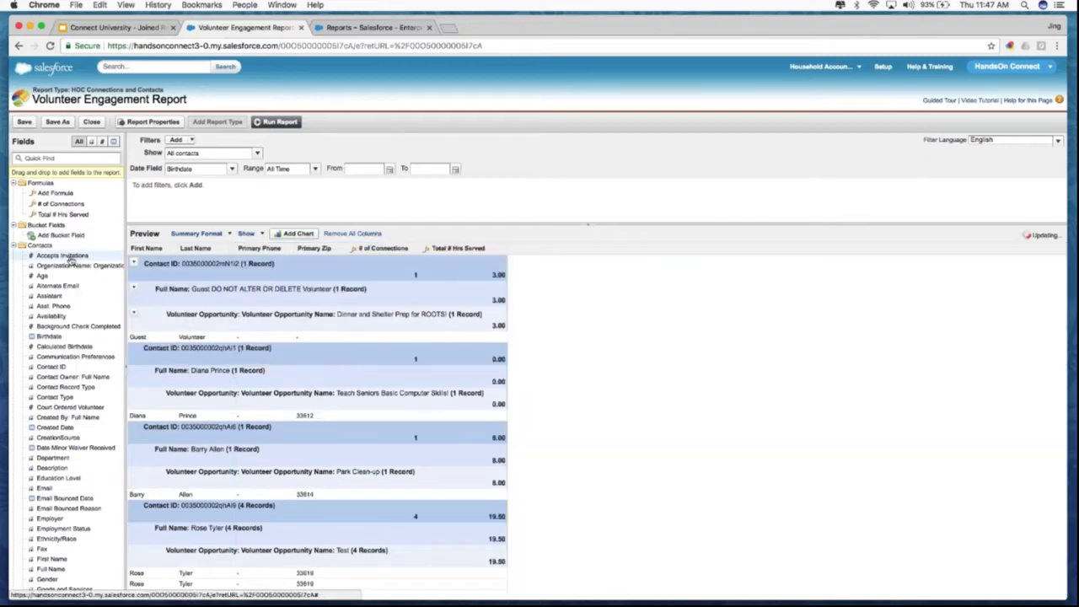
{"action": "left_click", "coordinate": [268, 250]}
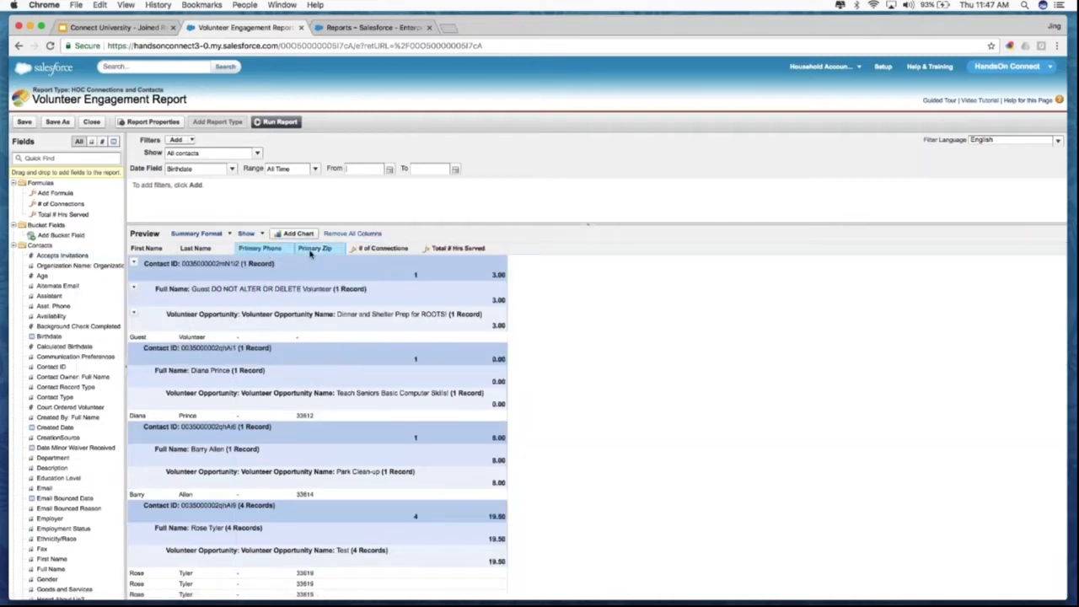
{"action": "left_click", "coordinate": [312, 253], "text": "shift"}
{"action": "left_click_drag", "start_coordinate": [312, 253], "coordinate": [61, 277]}
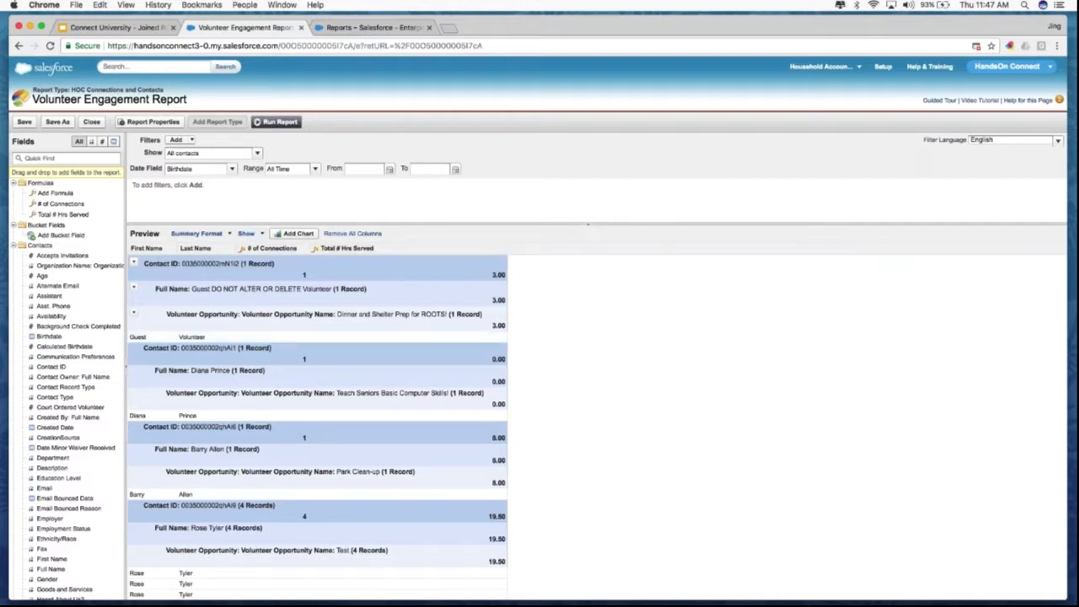
Step: Change the Volunteer Engagement Report to the joined format and add Opportunities as an additional report type
{"action": "left_click", "coordinate": [227, 233]}
{"action": "left_click", "coordinate": [220, 290]}
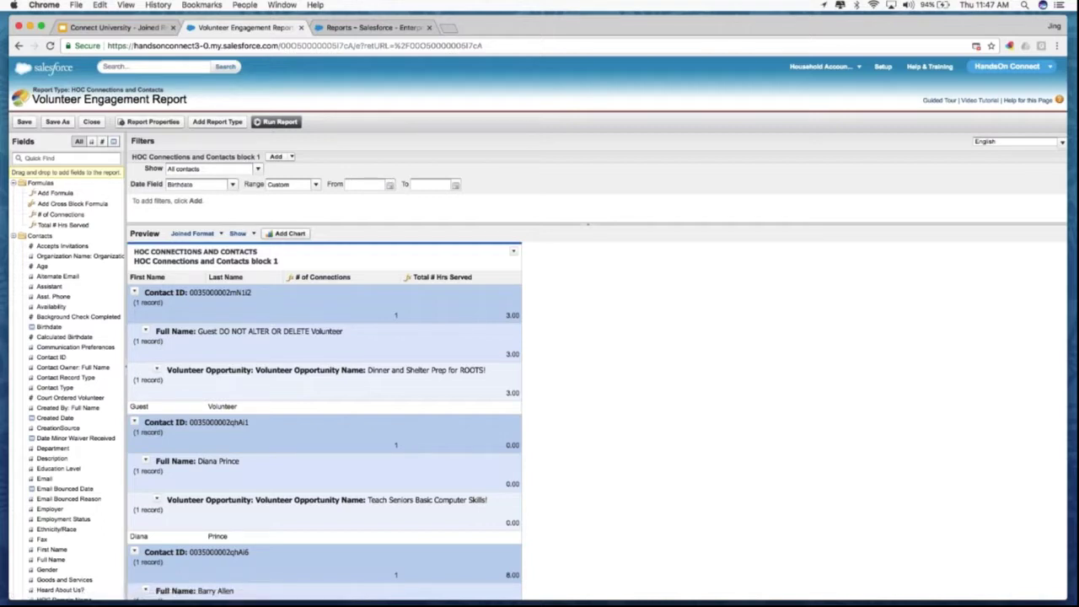
{"action": "left_click_drag", "start_coordinate": [49, 279], "coordinate": [84, 276]}
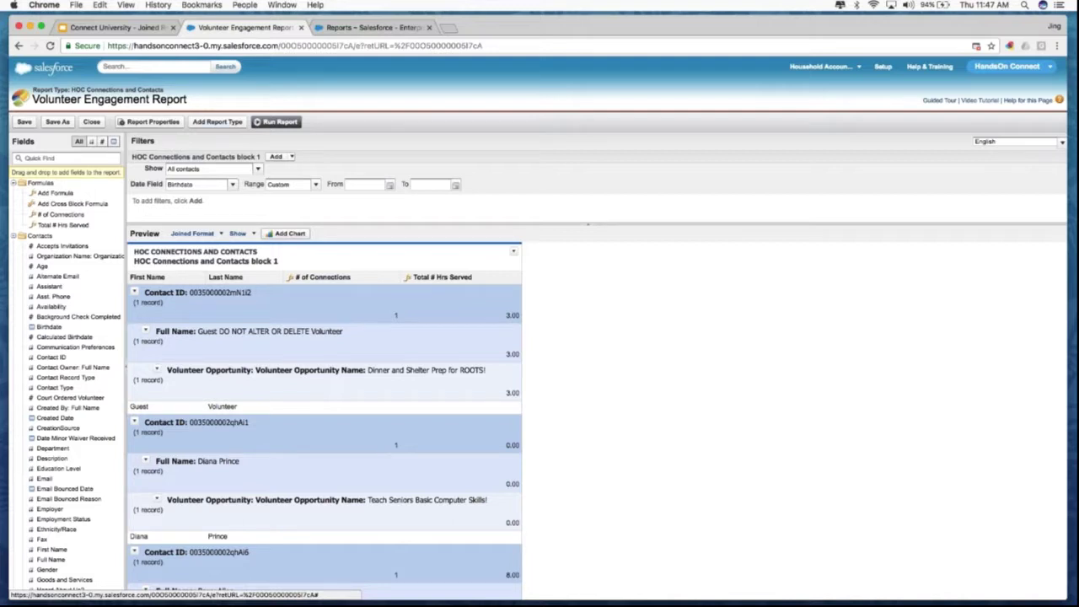
{"action": "left_click", "coordinate": [217, 122]}
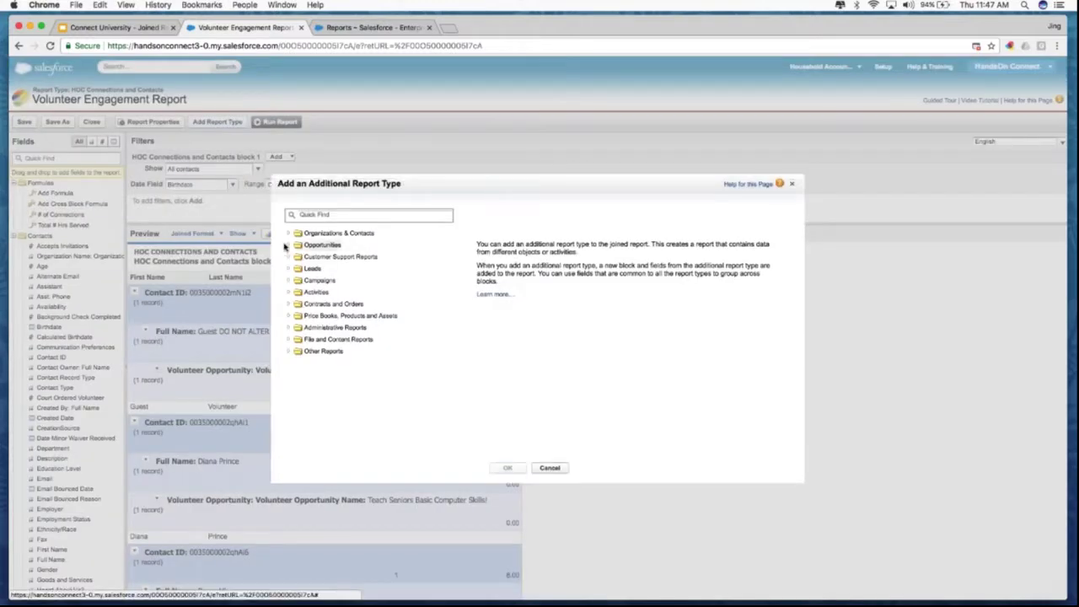
{"action": "left_click", "coordinate": [290, 244]}
{"action": "left_click", "coordinate": [337, 257]}
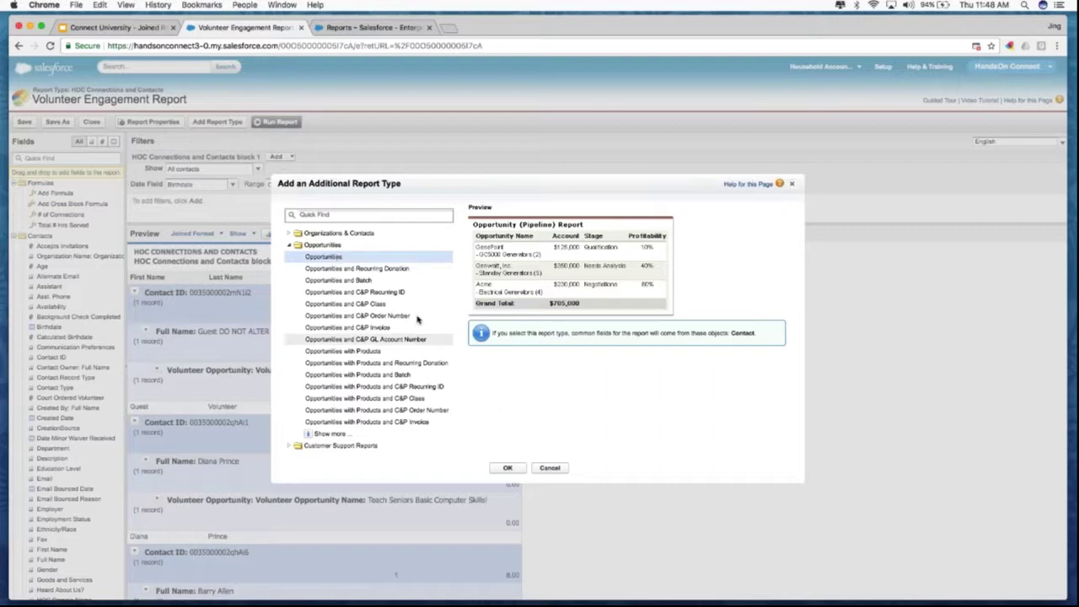
{"action": "left_click", "coordinate": [508, 471]}
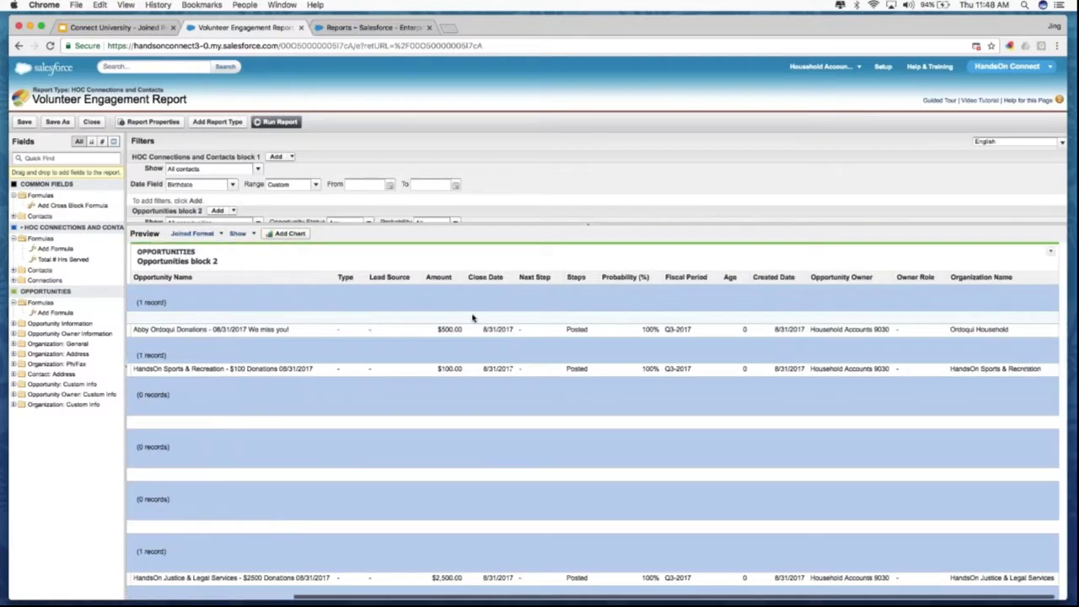
Step: Remove every column except Amount from the Opportunities block
{"action": "scroll", "coordinate": [324, 360], "scroll_direction": "left", "scroll_amount": 5}
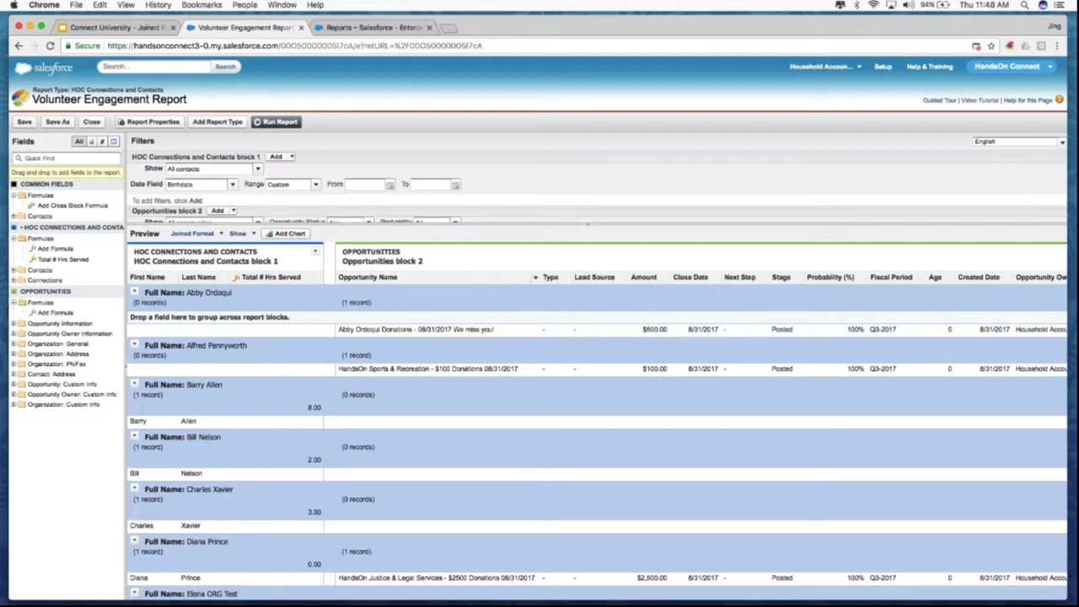
{"action": "left_click", "coordinate": [478, 281]}
{"action": "left_click", "coordinate": [477, 279]}
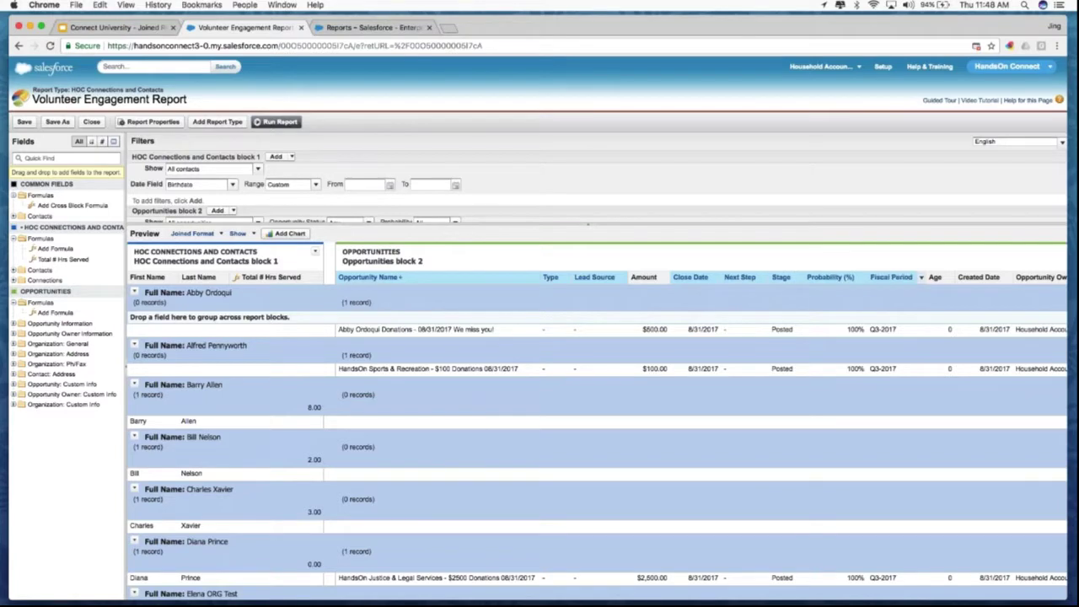
{"action": "left_click_drag", "start_coordinate": [1019, 279], "coordinate": [93, 354]}
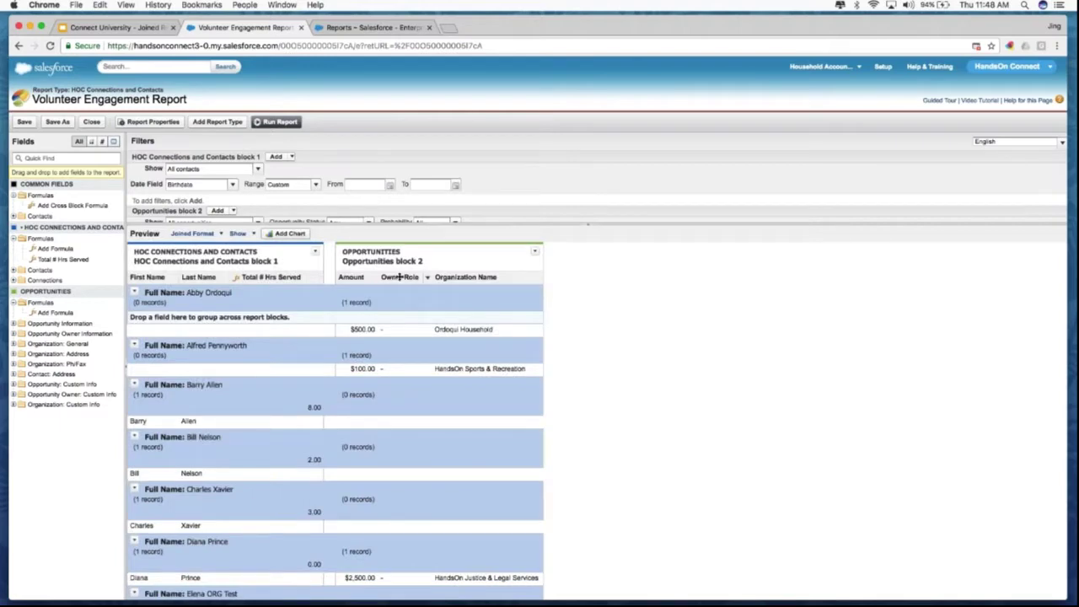
{"action": "left_click", "coordinate": [400, 277]}
{"action": "left_click", "coordinate": [477, 278], "text": "shift"}
{"action": "left_click_drag", "start_coordinate": [478, 278], "coordinate": [76, 293]}
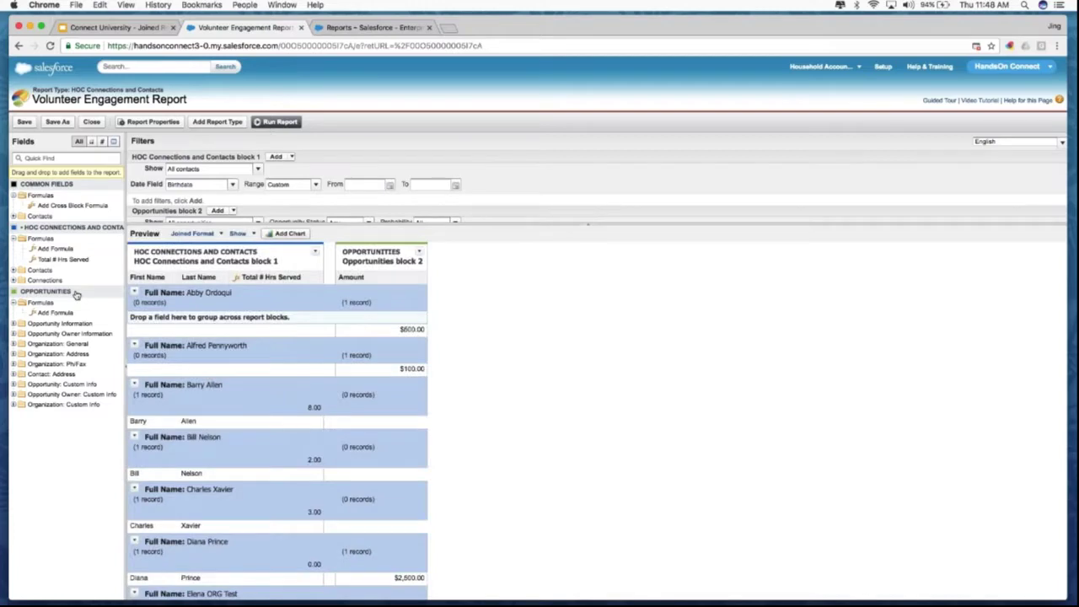
Step: Summarize the Amount column of the Opportunities block by Sum
{"action": "left_click", "coordinate": [422, 277]}
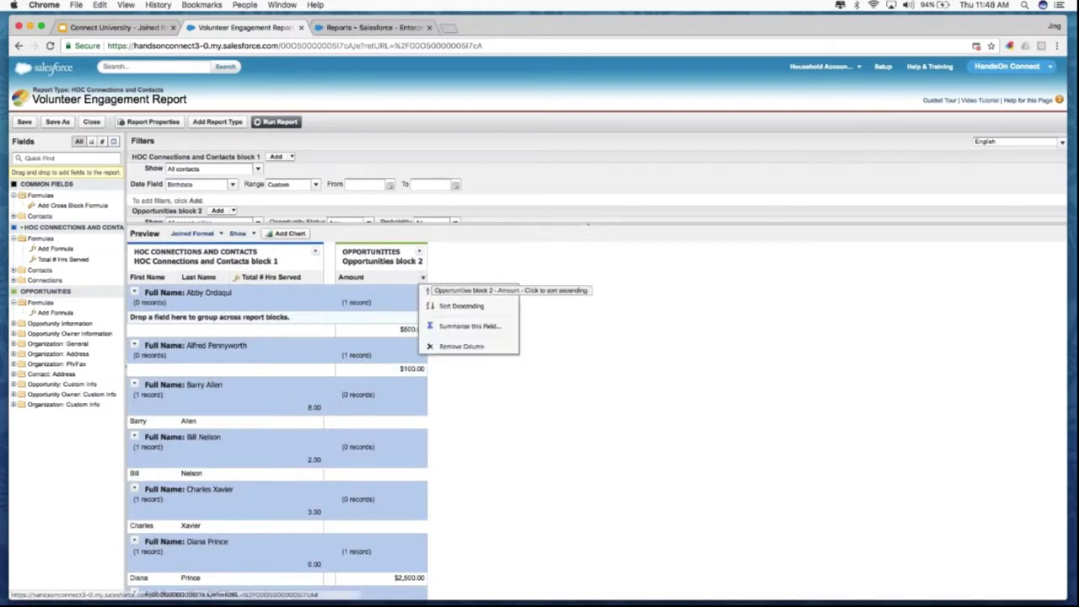
{"action": "left_click", "coordinate": [469, 326]}
{"action": "left_click", "coordinate": [522, 324]}
{"action": "left_click", "coordinate": [509, 359]}
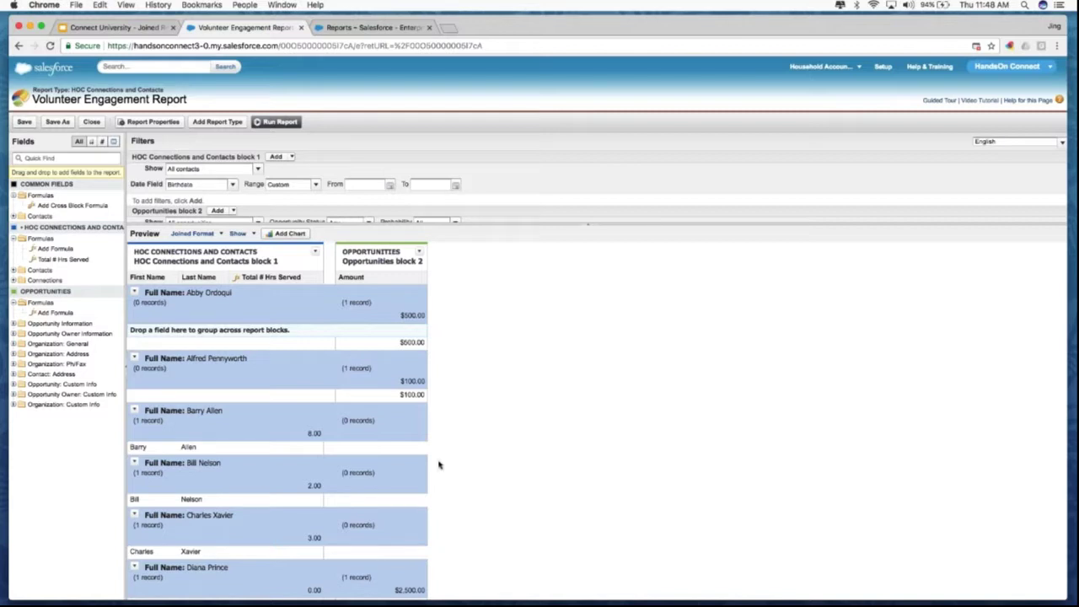
Step: Rename the HOC Connections and Contacts block as Volunteer Engagement Current Year
{"action": "left_click", "coordinate": [226, 262]}
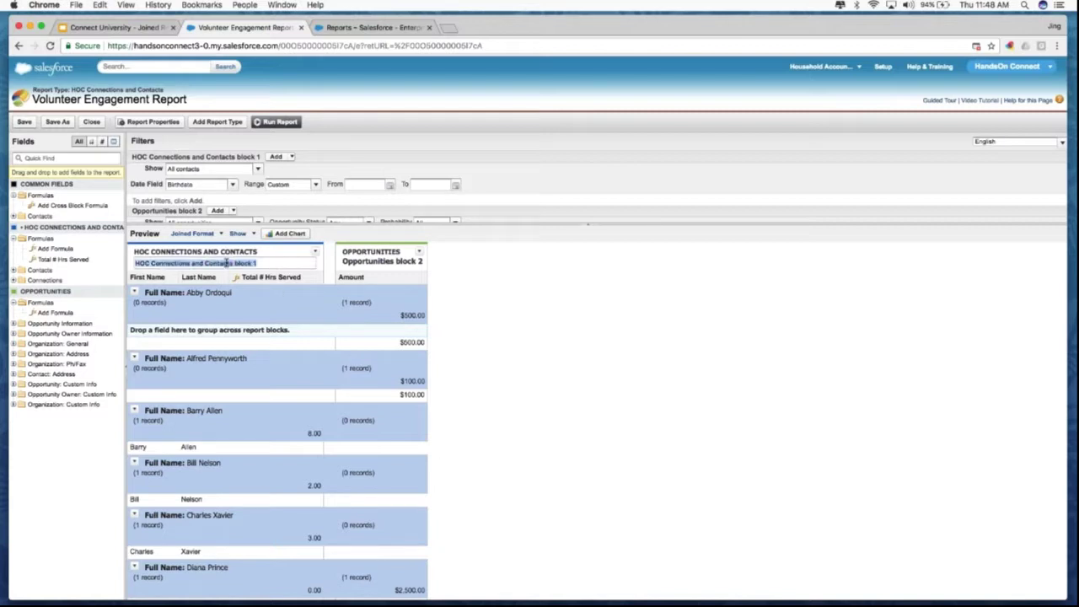
{"action": "scroll", "coordinate": [380, 202], "scroll_direction": "down", "scroll_amount": 2}
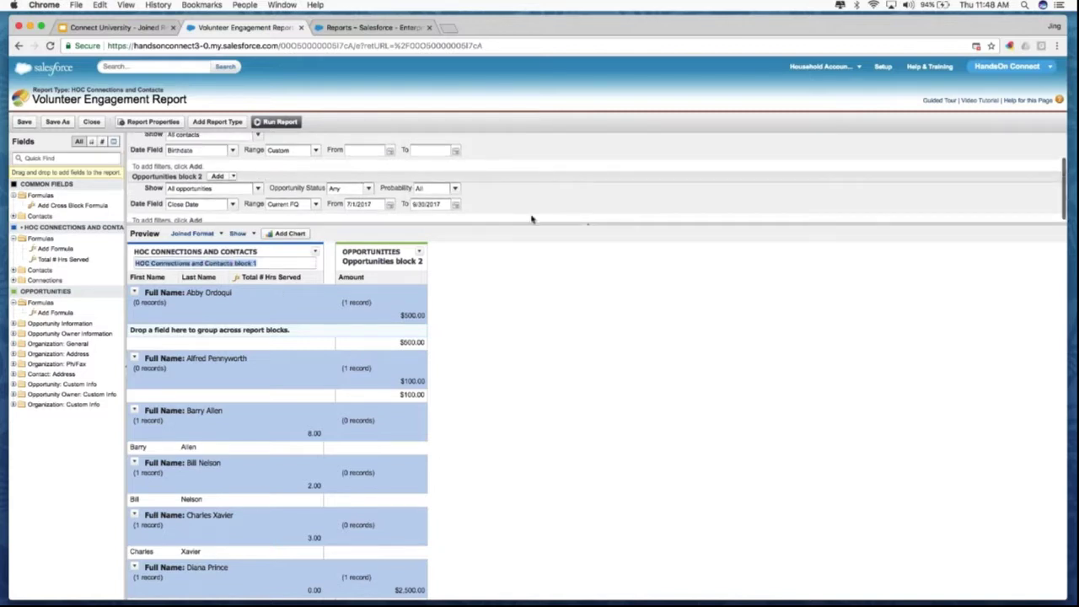
{"action": "type", "text": "Volunteer Engagement Current Year"}
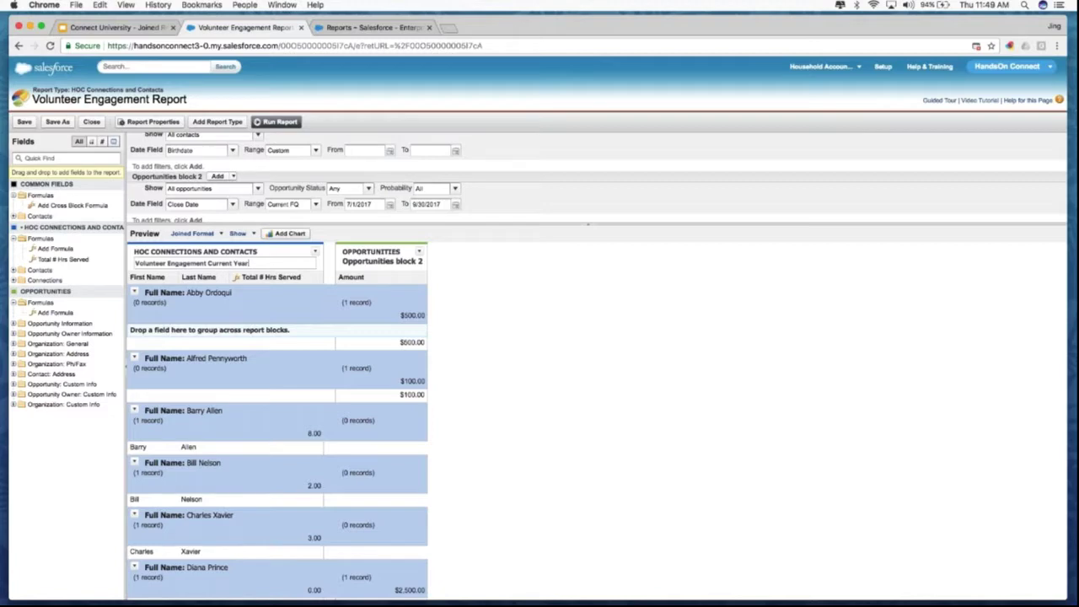
{"action": "key", "text": "Return"}
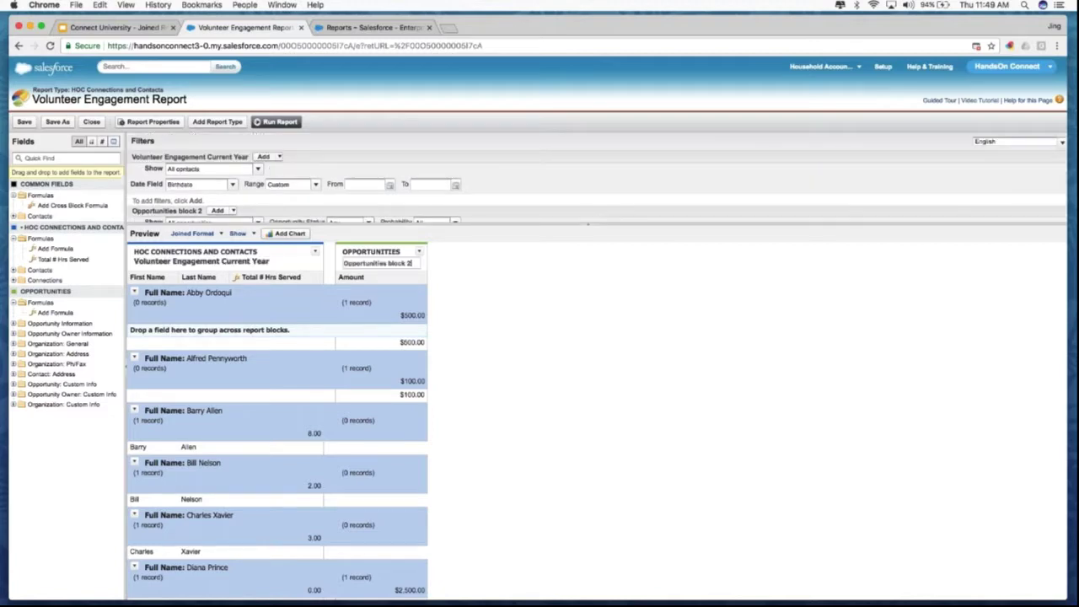
Step: Rename the Opportunities block as Donations Current Year
{"action": "left_click", "coordinate": [400, 263]}
{"action": "type", "text": "Op"}
{"action": "type", "text": "onation"}
{"action": "type", "text": "s Curren"}
{"action": "type", "text": "t Year"}
{"action": "type", "text": "ren"}
{"action": "double_click", "coordinate": [409, 263]}
{"action": "type", "text": "Ye"}
{"action": "key", "text": "Return"}
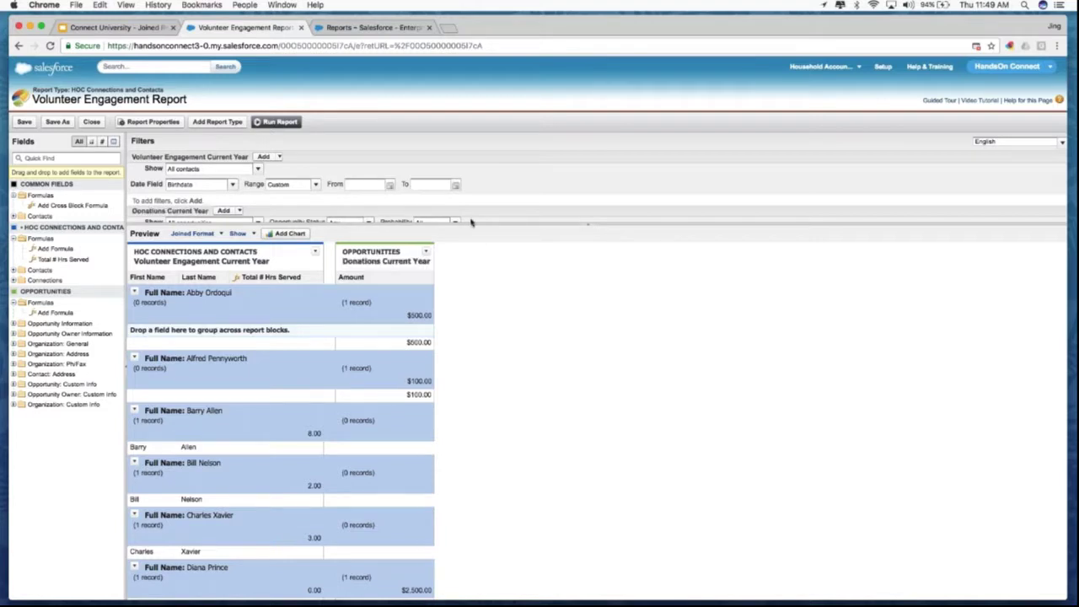
Step: Filter the Volunteer Engagement Current Year block by Connections: End Date & Time with the Current FY range
{"action": "left_click_drag", "start_coordinate": [473, 225], "coordinate": [473, 283]}
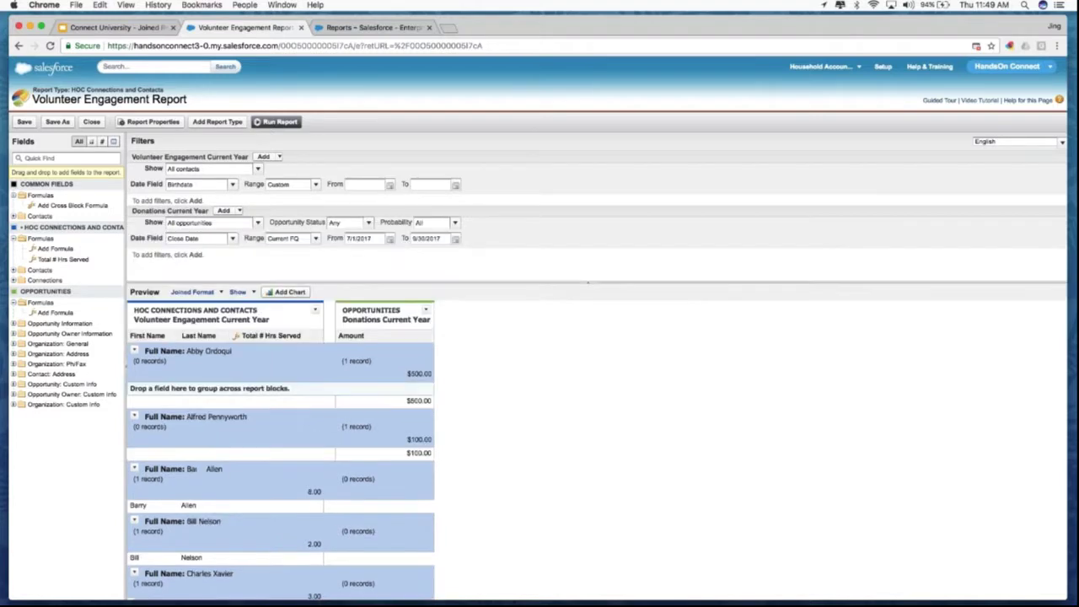
{"action": "left_click", "coordinate": [233, 184]}
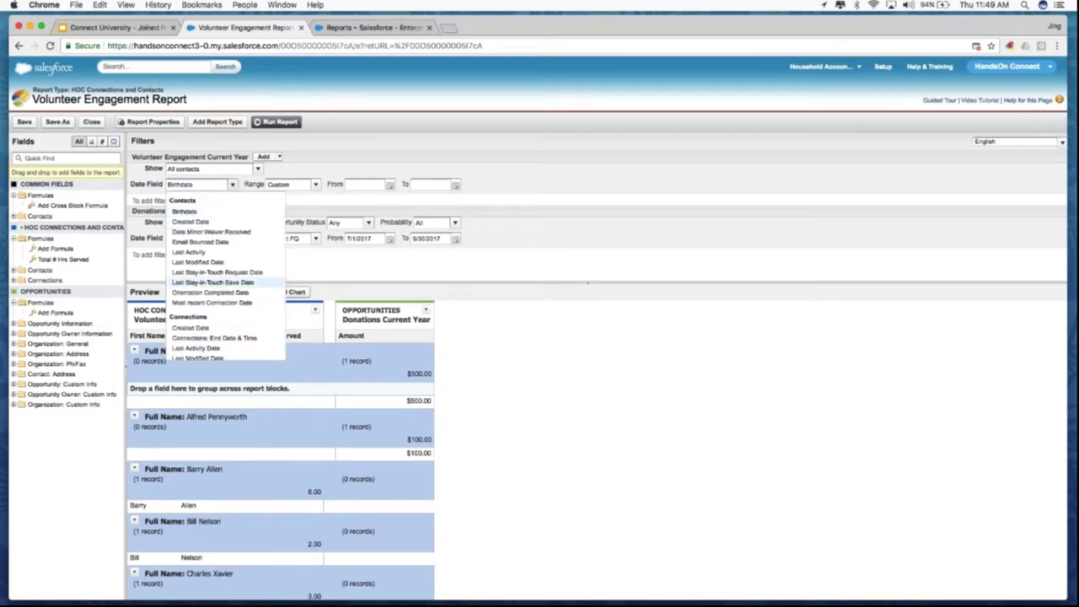
{"action": "left_click", "coordinate": [215, 337]}
{"action": "left_click", "coordinate": [314, 184]}
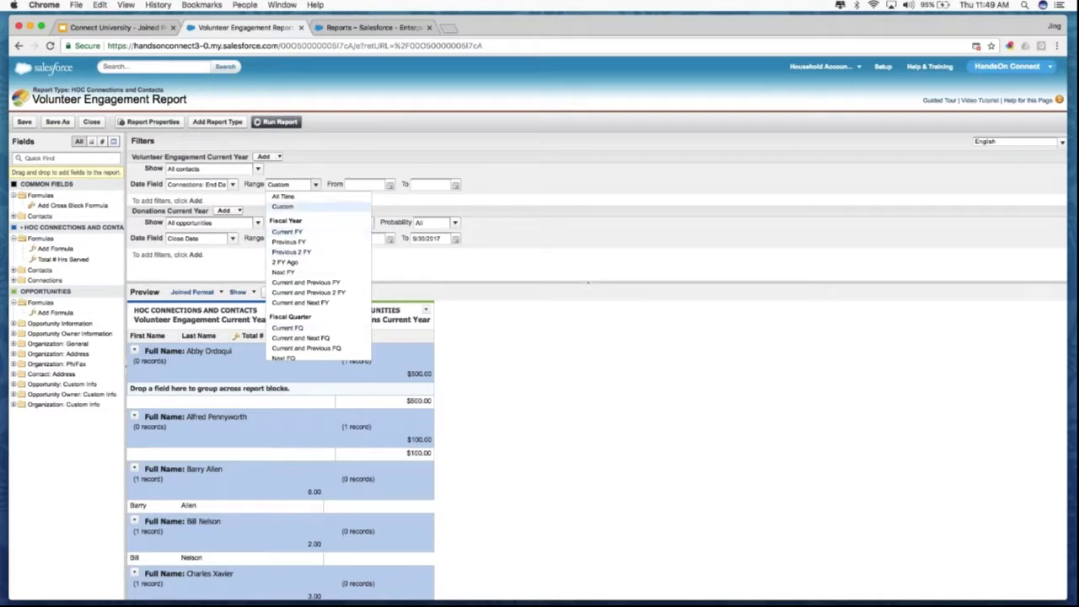
{"action": "left_click", "coordinate": [287, 231]}
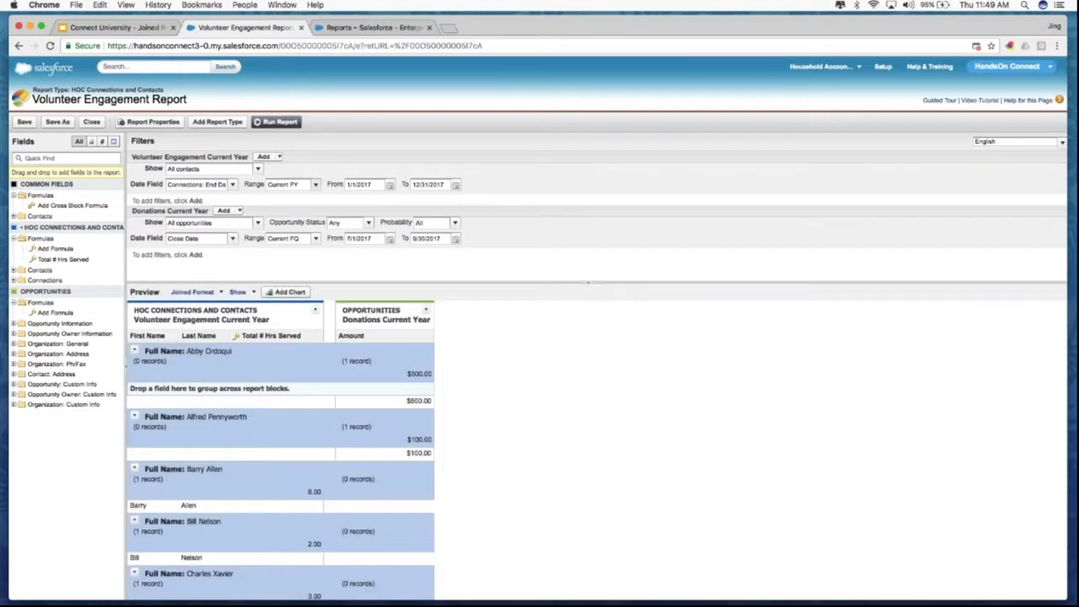
Step: Filter the Donations Current Year block to Closed Won opportunities with a Close Date in the Current FY range
{"action": "left_click", "coordinate": [349, 224]}
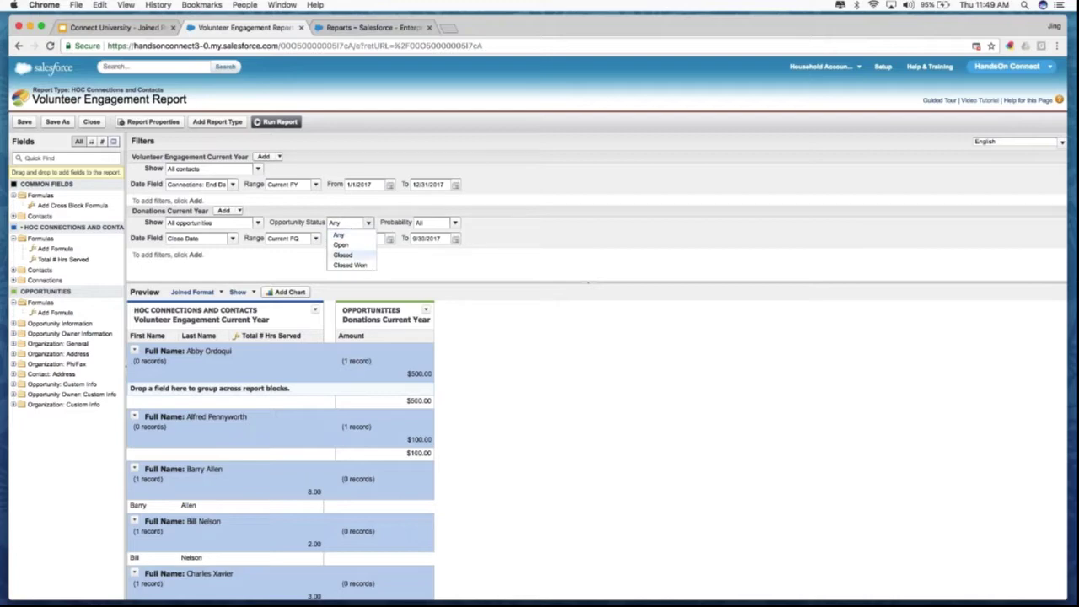
{"action": "left_click", "coordinate": [348, 263]}
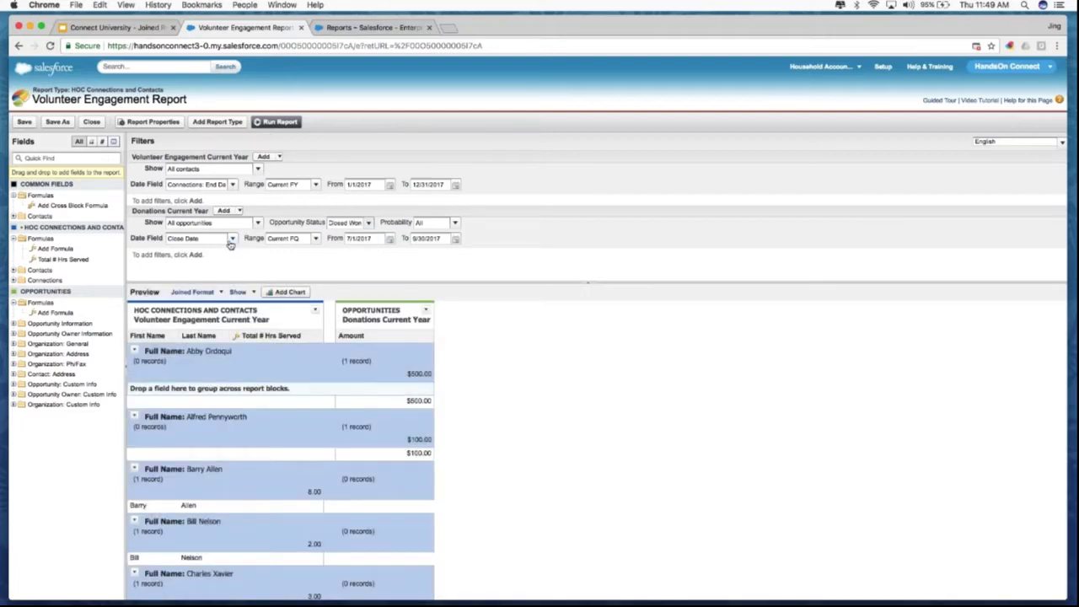
{"action": "left_click", "coordinate": [315, 239]}
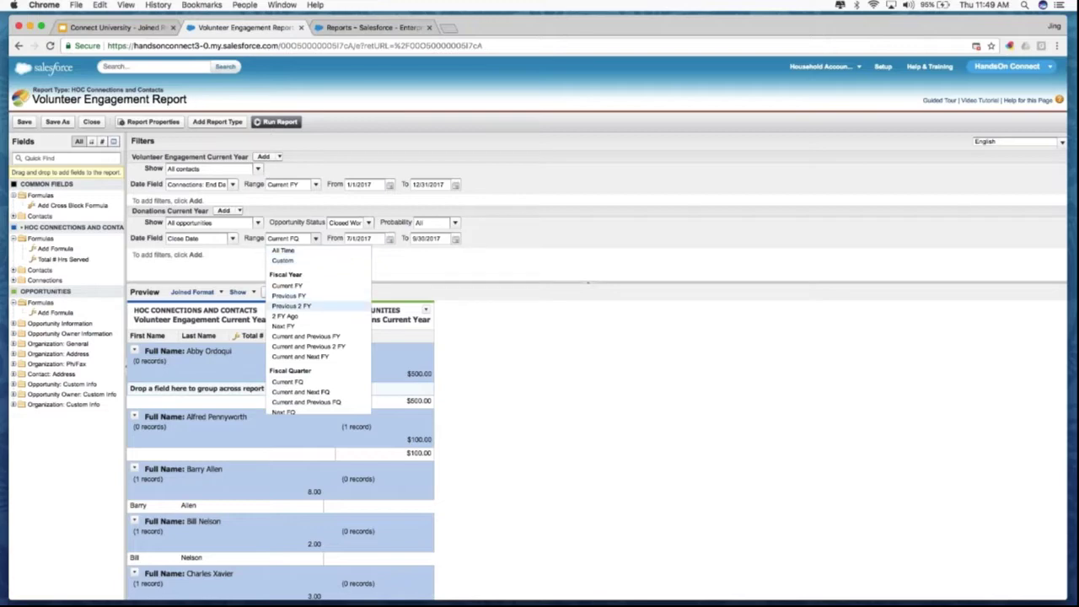
{"action": "key", "text": "Up"}
{"action": "key", "text": "Up"}
{"action": "key", "text": "Return"}
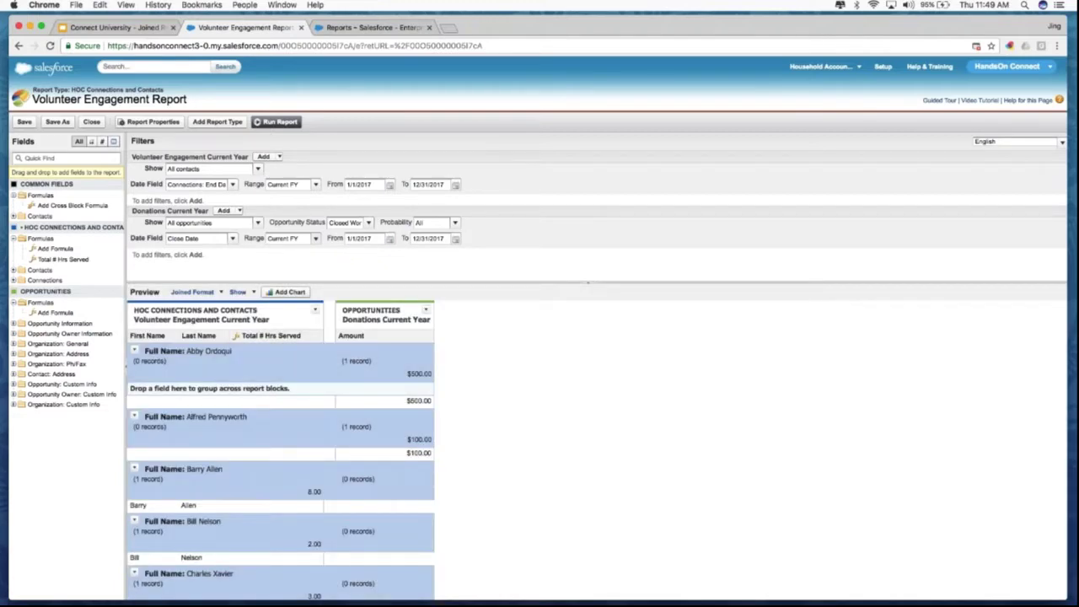
Step: Run the report and hide its detail rows to review each contact's hours served and donation amounts
{"action": "left_click", "coordinate": [278, 122]}
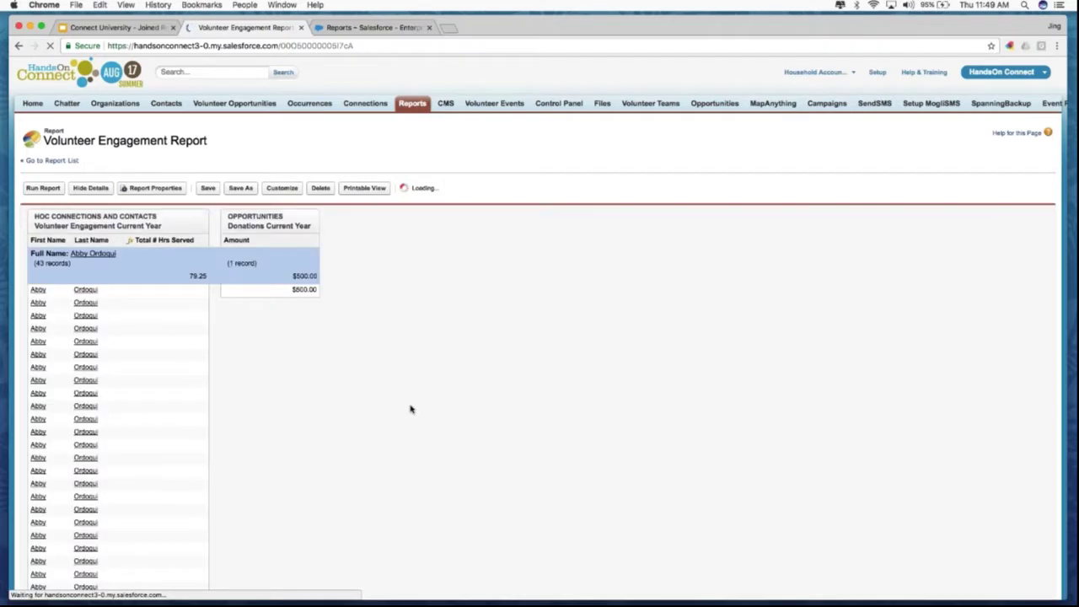
{"action": "left_click", "coordinate": [91, 203]}
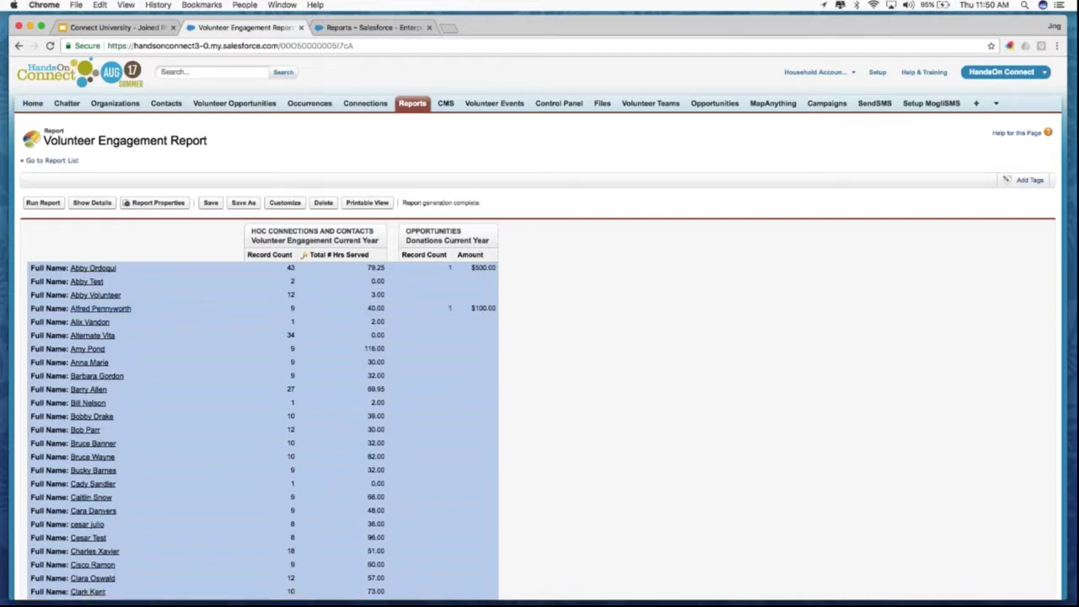
{"action": "scroll", "coordinate": [156, 274], "scroll_direction": "down", "scroll_amount": 5}
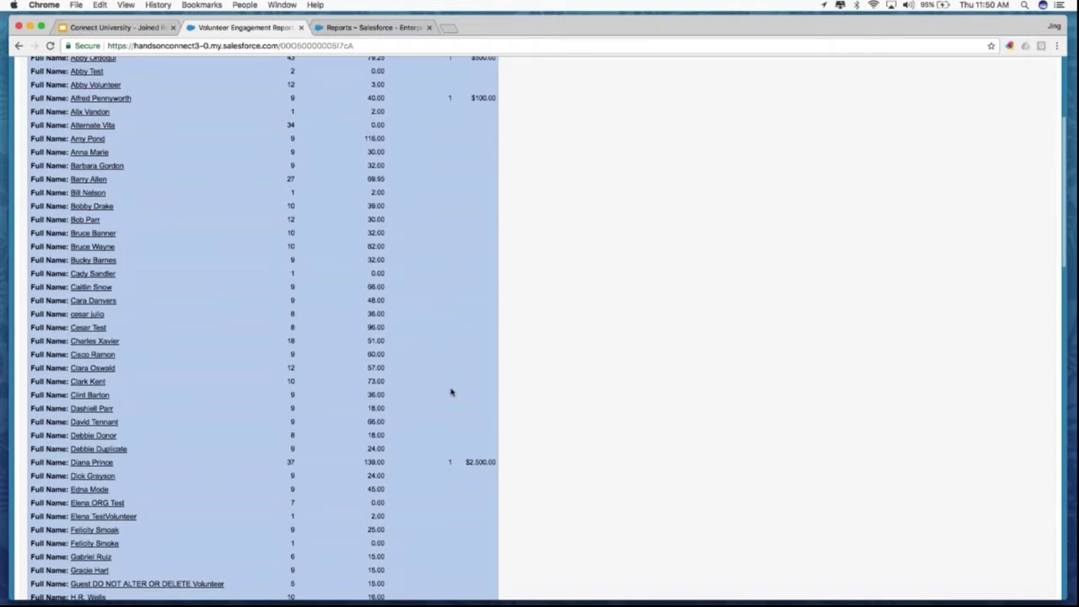
{"action": "scroll", "coordinate": [460, 382], "scroll_direction": "down", "scroll_amount": 10}
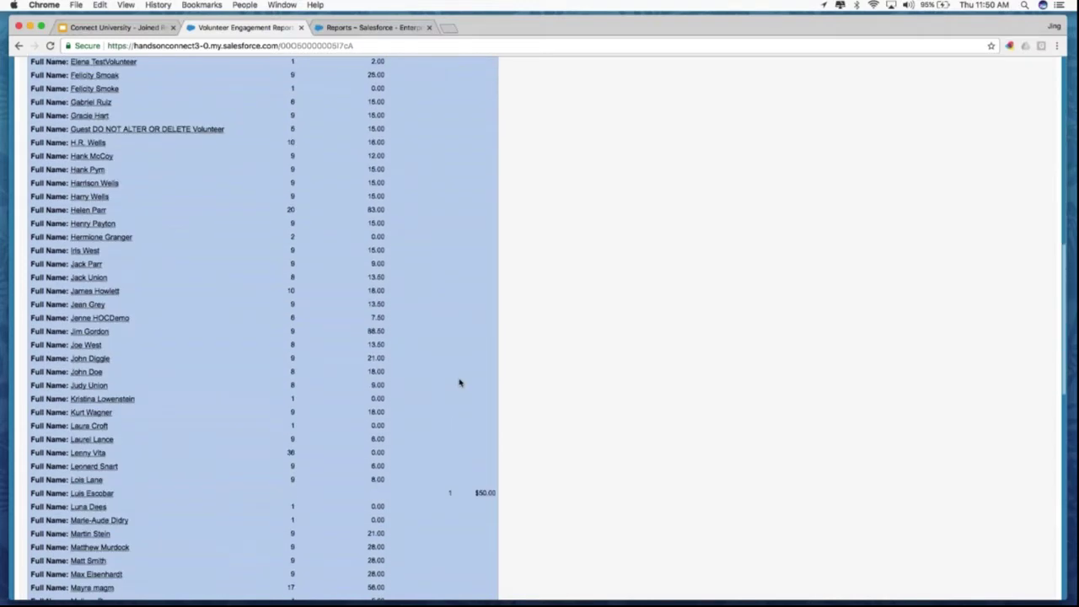
{"action": "scroll", "coordinate": [456, 383], "scroll_direction": "down", "scroll_amount": 1}
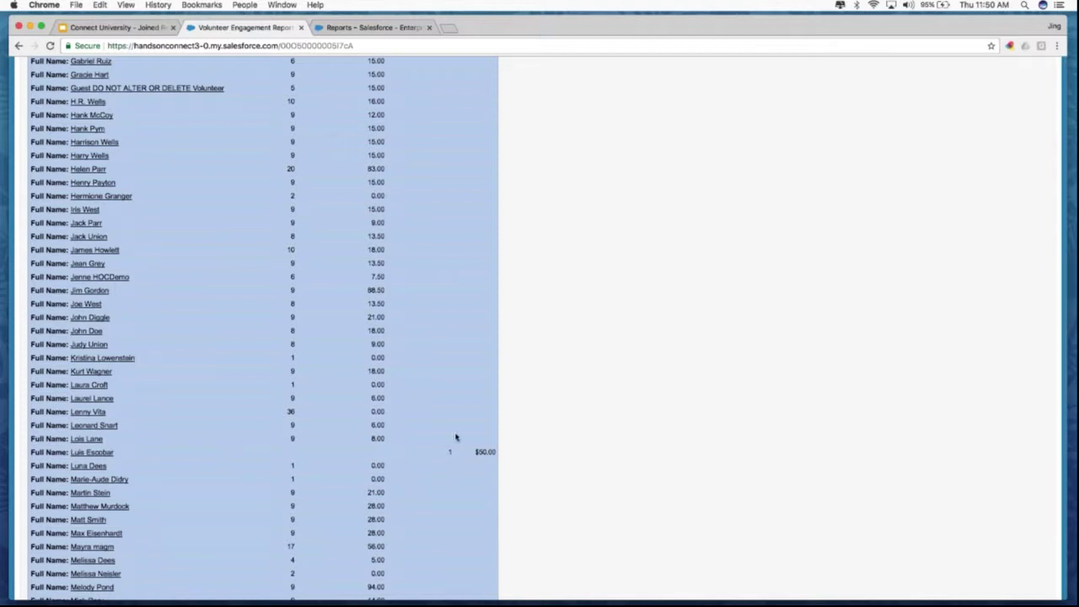
{"action": "scroll", "coordinate": [444, 402], "scroll_direction": "down", "scroll_amount": 5}
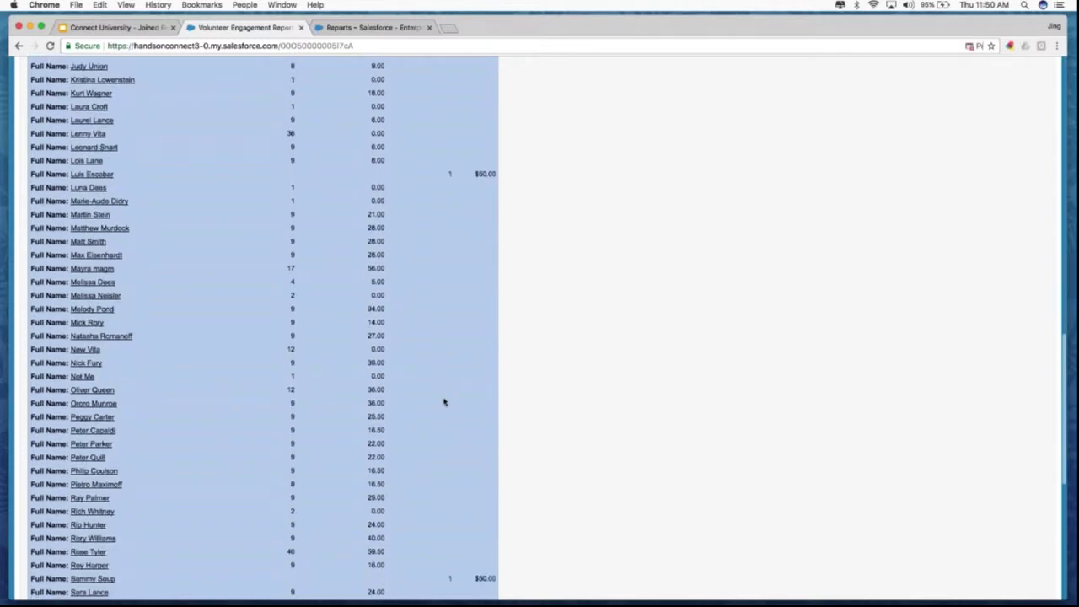
{"action": "scroll", "coordinate": [444, 403], "scroll_direction": "up", "scroll_amount": 6}
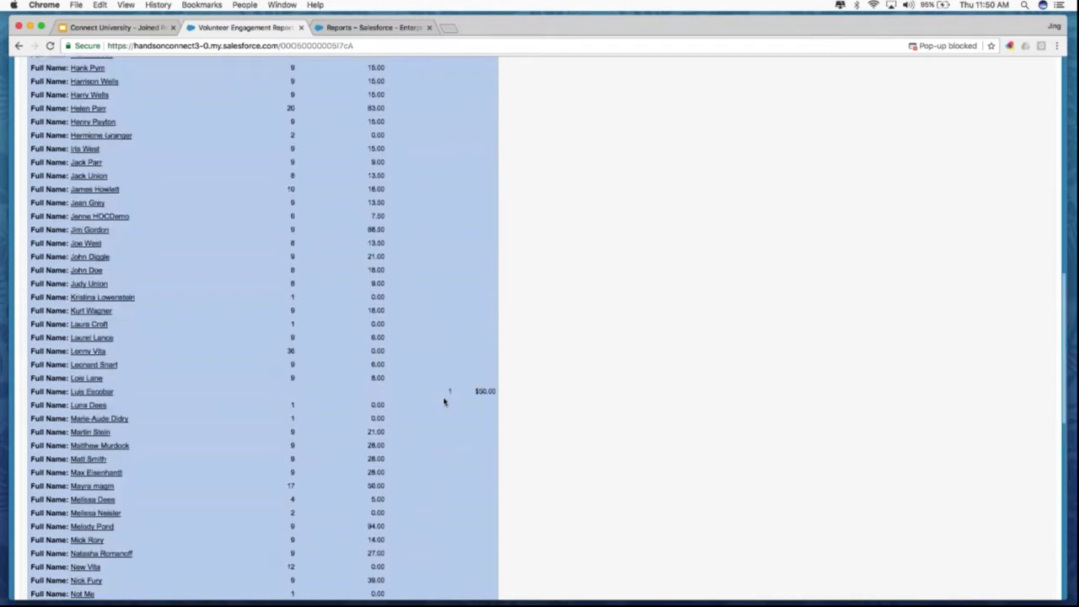
{"action": "scroll", "coordinate": [444, 402], "scroll_direction": "up", "scroll_amount": 15}
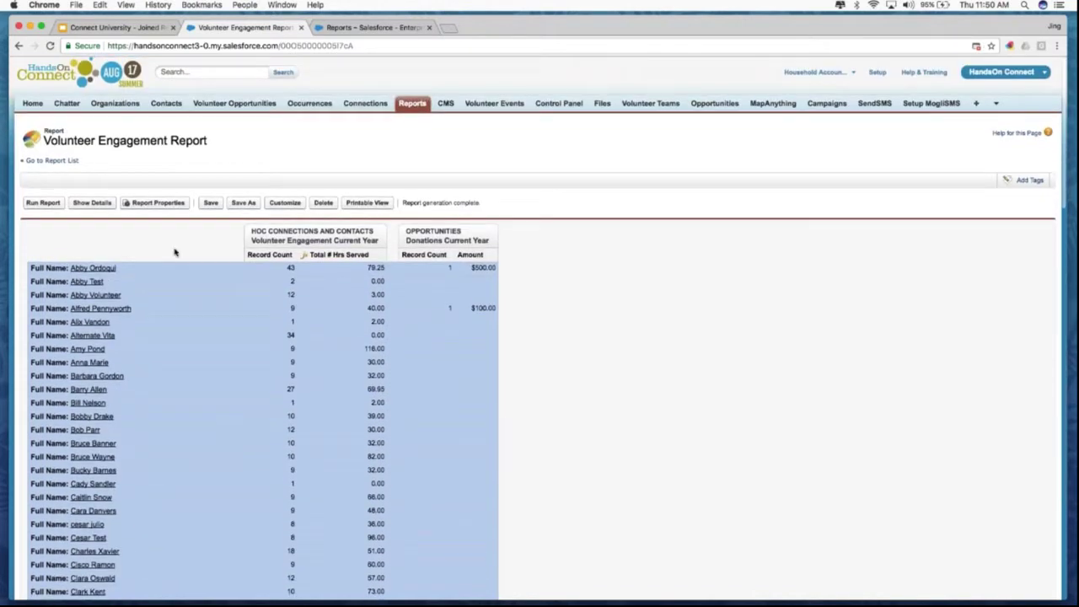
Step: Reopen the report for customization and add a third block from the Opportunities Amount field, summarized by Sum
{"action": "left_click", "coordinate": [284, 203]}
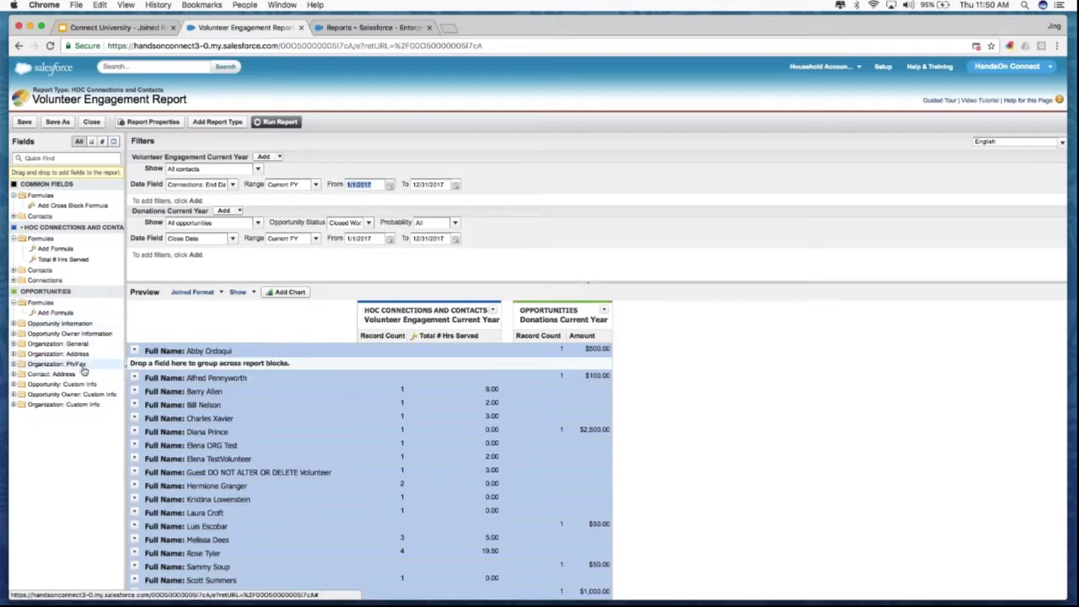
{"action": "left_click", "coordinate": [14, 325]}
{"action": "left_click_drag", "start_coordinate": [47, 424], "coordinate": [745, 358]}
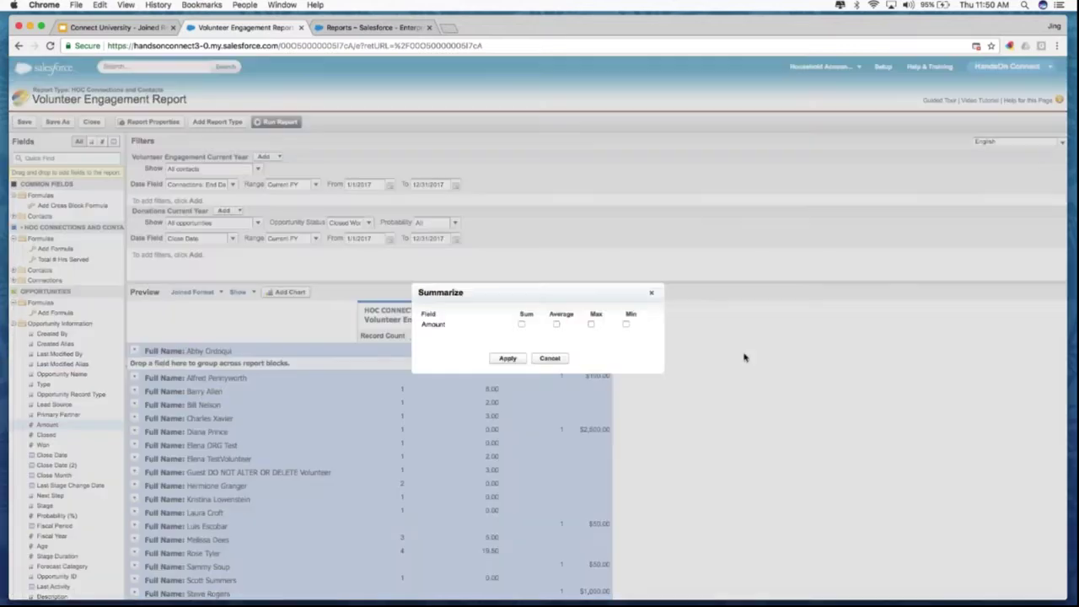
{"action": "left_click", "coordinate": [521, 324]}
{"action": "left_click", "coordinate": [508, 358]}
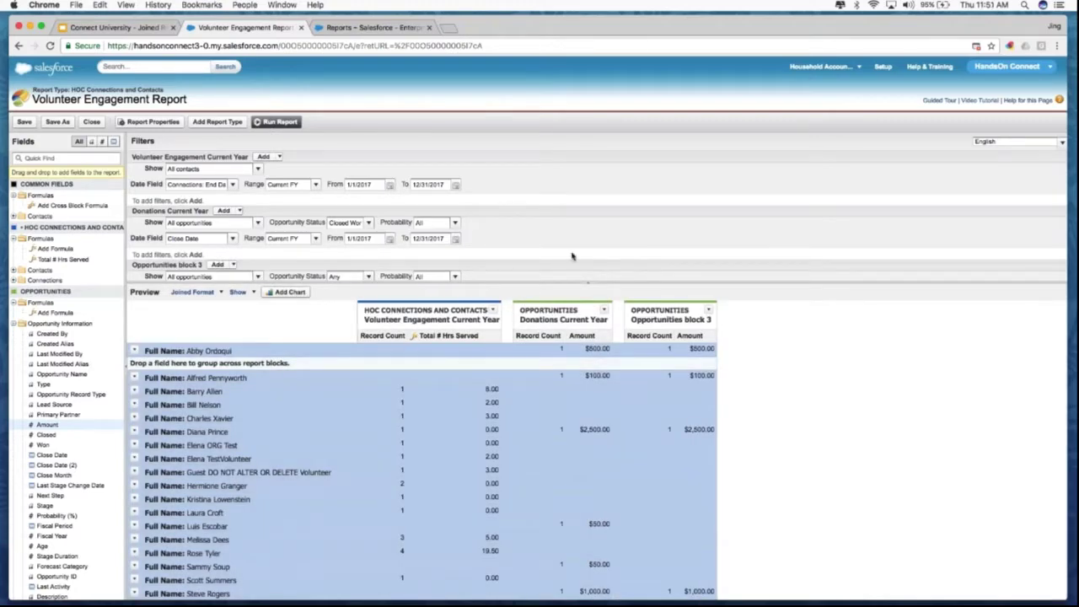
Step: Filter Opportunities block 3 to Closed Won opportunities with a Close Date in the Previous FY range
{"action": "scroll", "coordinate": [572, 256], "scroll_direction": "down", "scroll_amount": 2}
{"action": "left_click", "coordinate": [295, 261]}
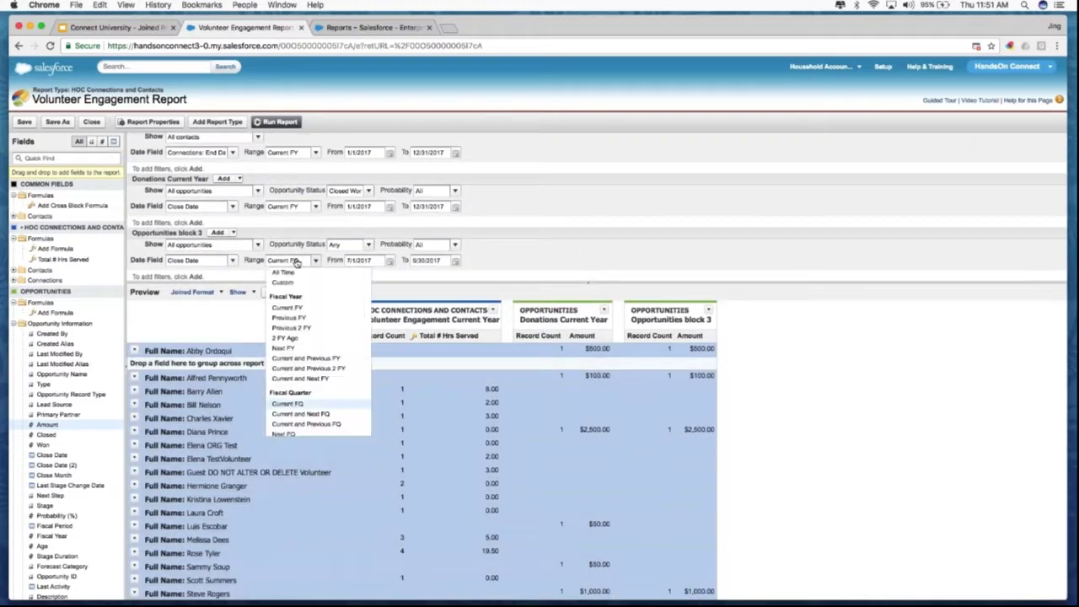
{"action": "left_click", "coordinate": [308, 318]}
{"action": "left_click", "coordinate": [342, 247]}
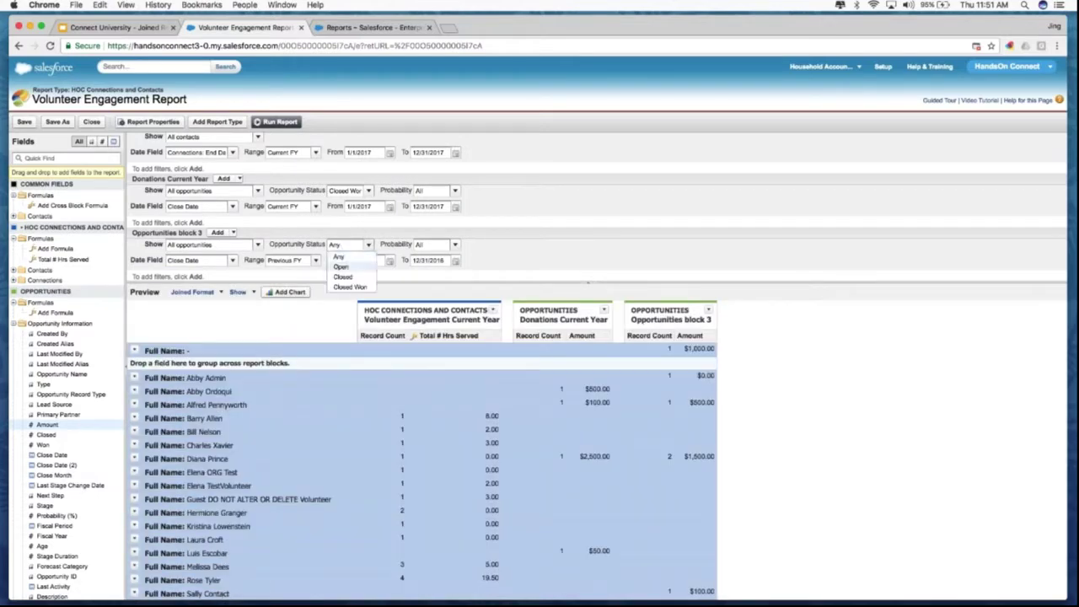
{"action": "left_click", "coordinate": [349, 288]}
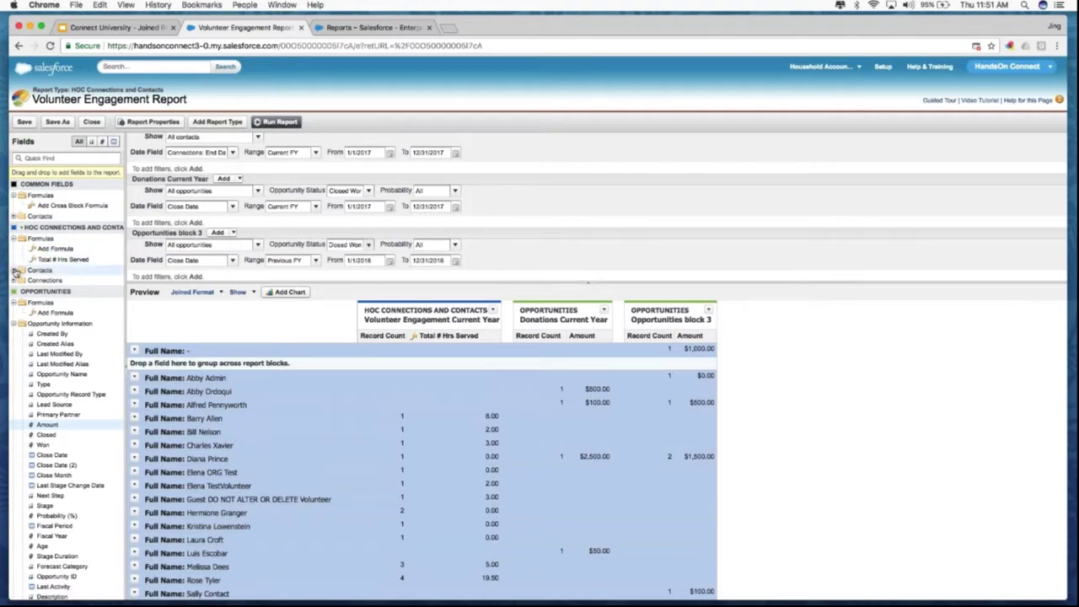
Step: Add a fourth block from the Connections: Hours Served field, summarized by Sum, and place it directly before Opportunities block 3
{"action": "left_click", "coordinate": [15, 280]}
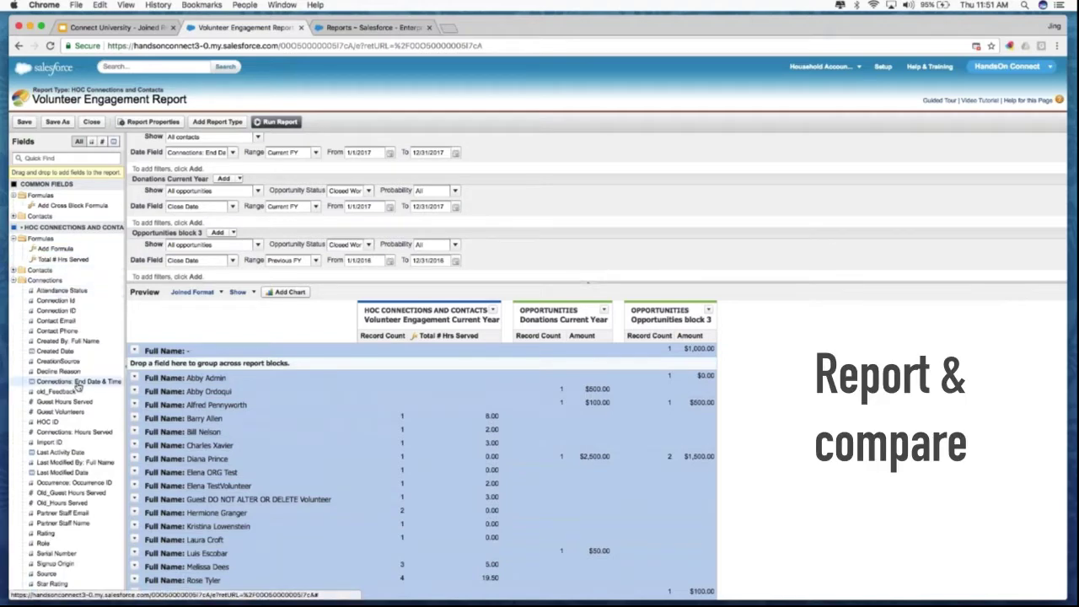
{"action": "scroll", "coordinate": [88, 395], "scroll_direction": "down", "scroll_amount": 2}
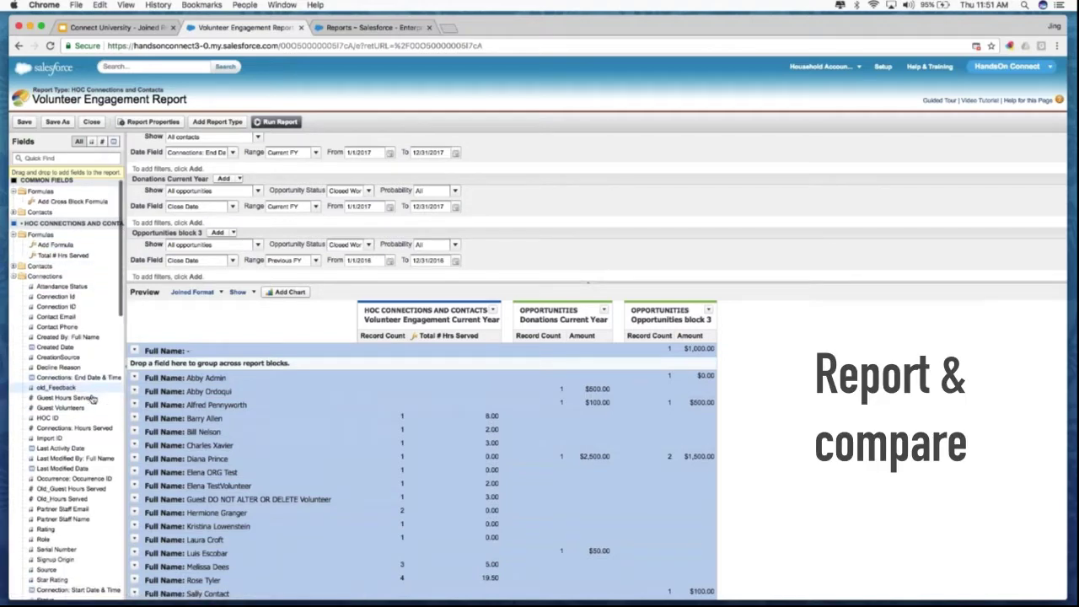
{"action": "scroll", "coordinate": [93, 399], "scroll_direction": "down", "scroll_amount": 10}
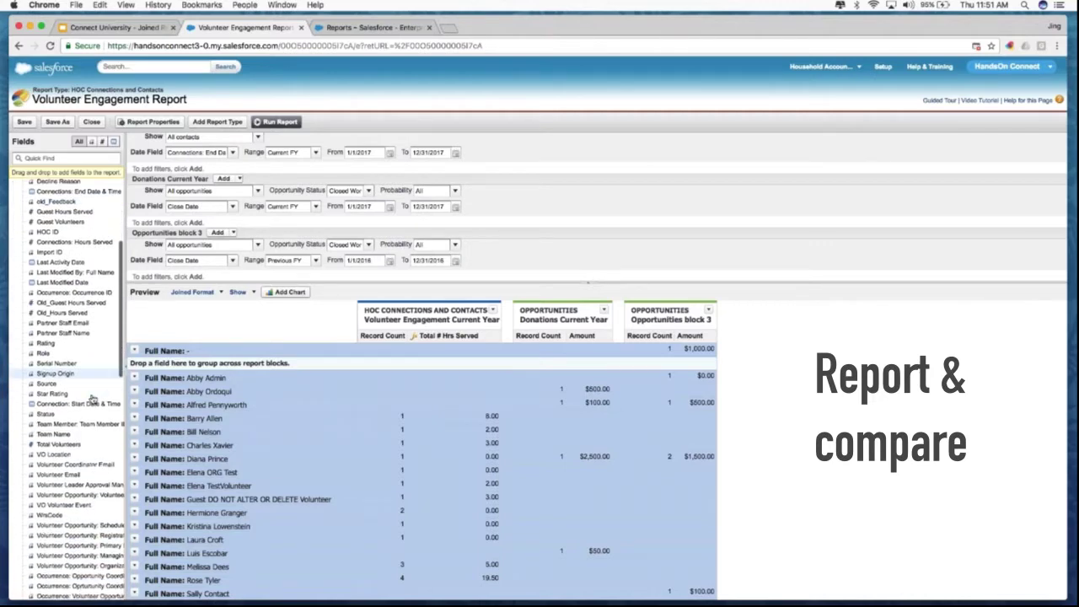
{"action": "scroll", "coordinate": [84, 363], "scroll_direction": "up", "scroll_amount": 6}
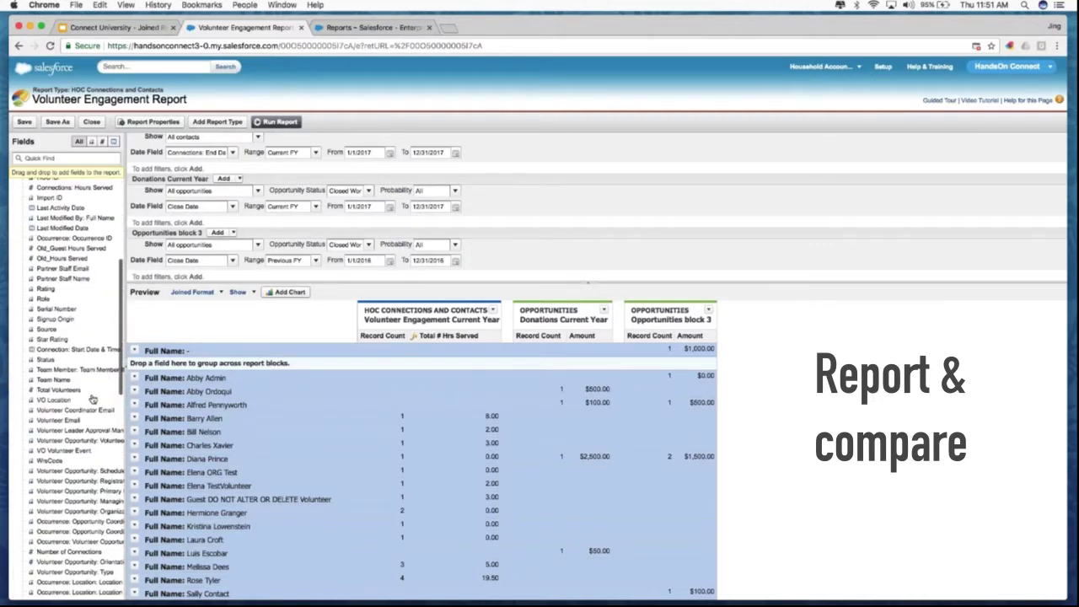
{"action": "scroll", "coordinate": [79, 315], "scroll_direction": "up", "scroll_amount": 1}
{"action": "left_click", "coordinate": [63, 158]}
{"action": "type", "text": "hour"}
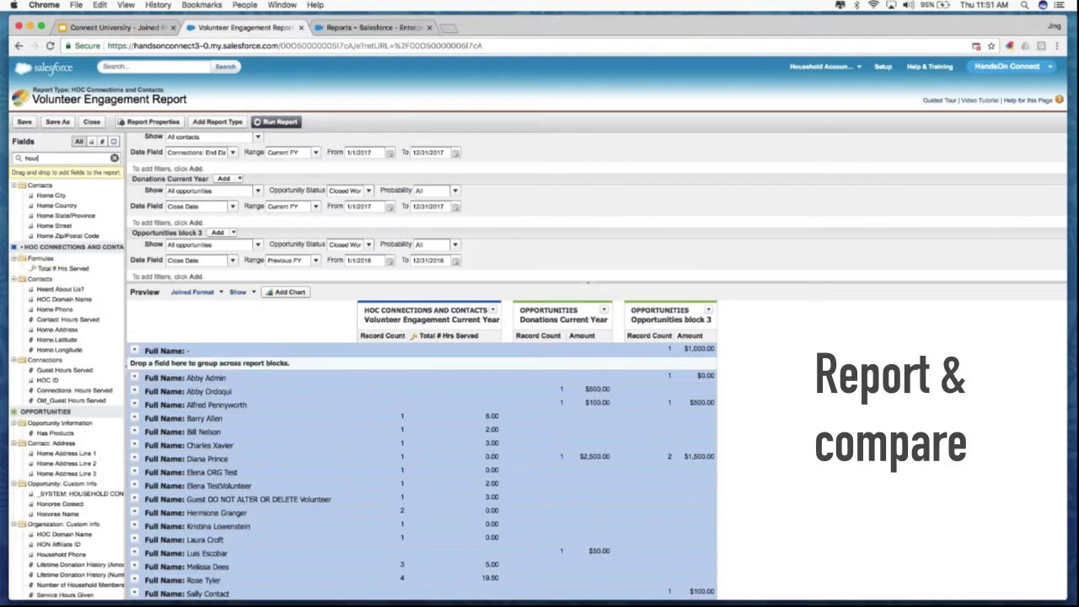
{"action": "left_click_drag", "start_coordinate": [76, 248], "coordinate": [841, 335]}
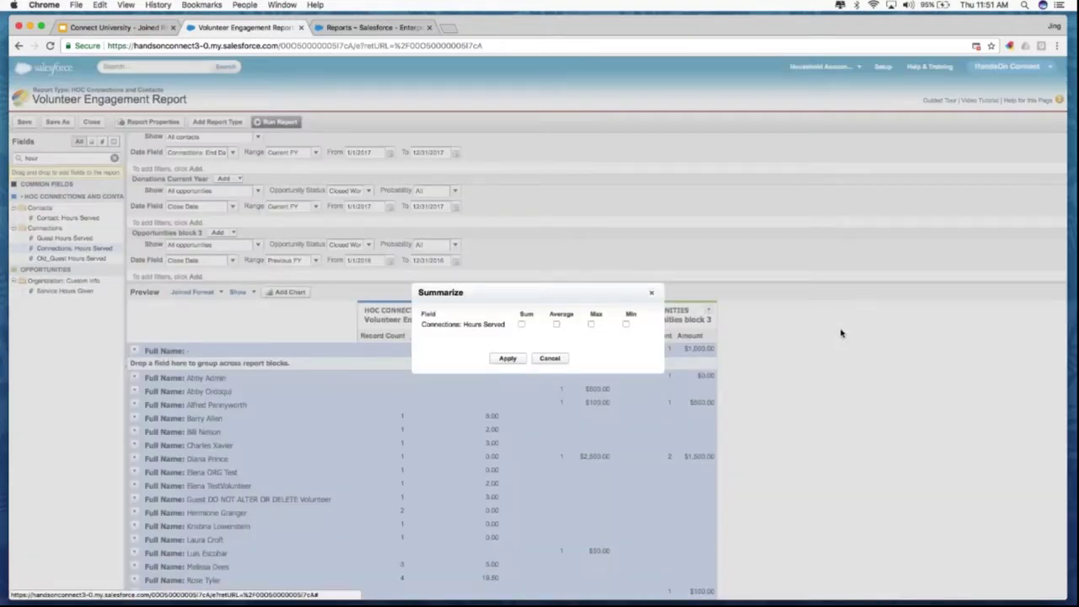
{"action": "left_click", "coordinate": [521, 324]}
{"action": "left_click", "coordinate": [508, 358]}
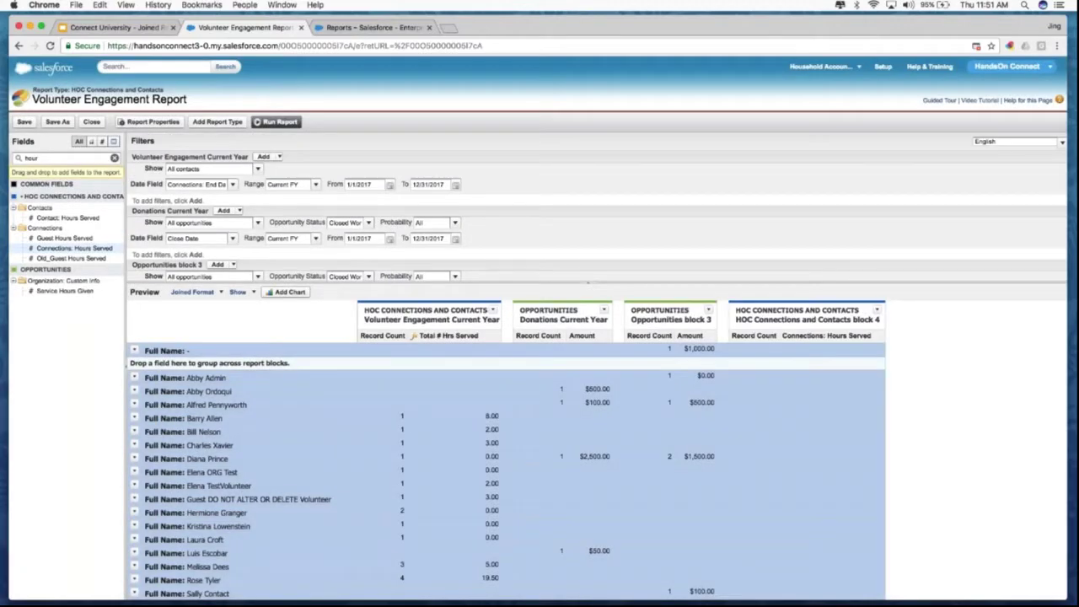
{"action": "left_click_drag", "start_coordinate": [779, 309], "coordinate": [625, 307]}
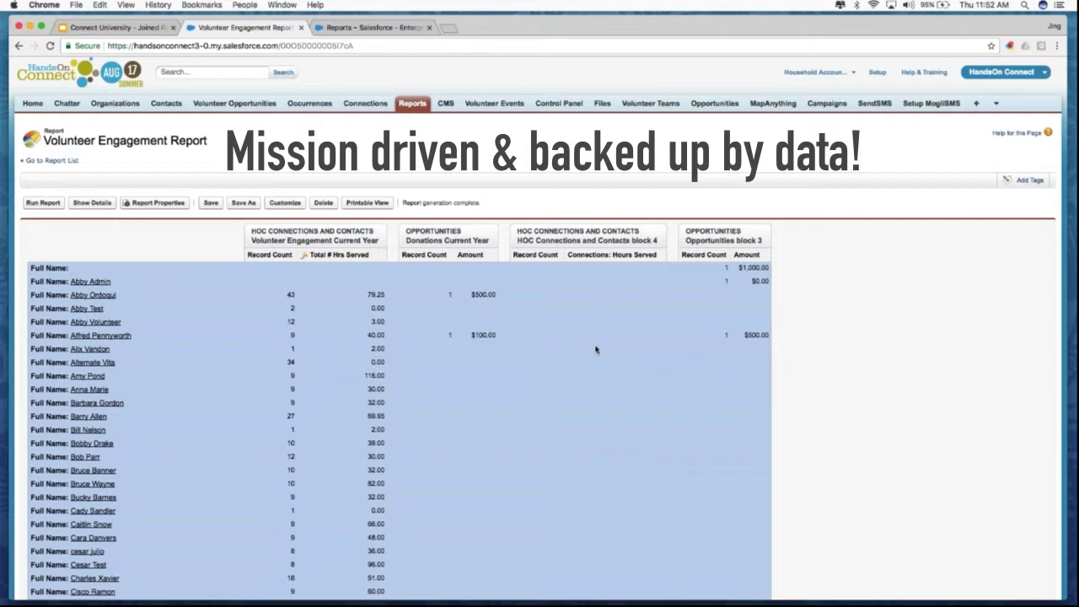
Step: Review each contact's volunteer hours alongside the donation amounts in the generated Volunteer Engagement Report
{"action": "scroll", "coordinate": [595, 349], "scroll_direction": "down", "scroll_amount": 4}
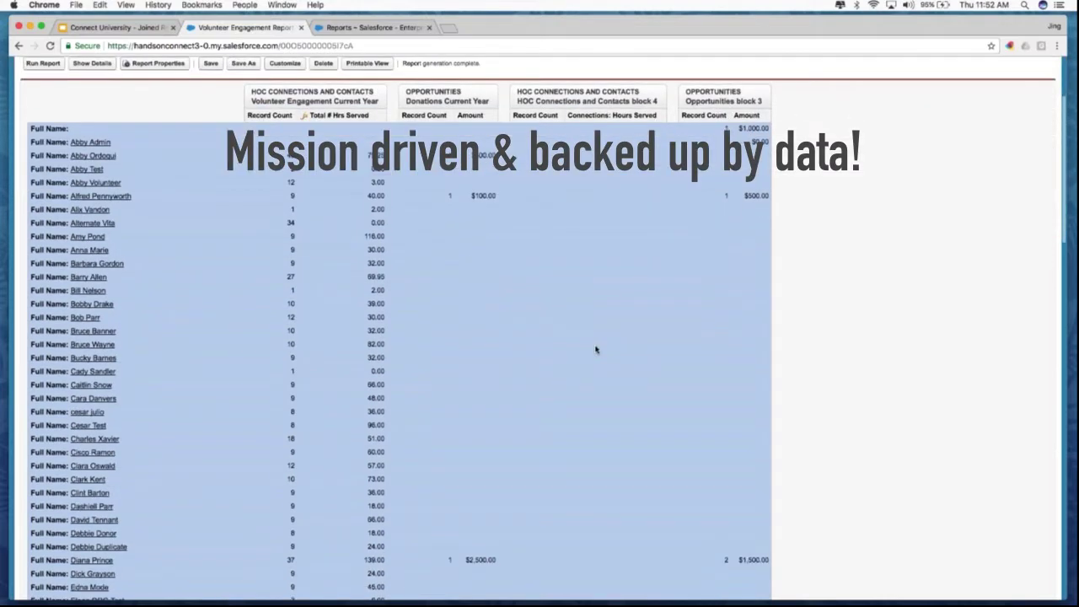
{"action": "scroll", "coordinate": [596, 349], "scroll_direction": "down", "scroll_amount": 2}
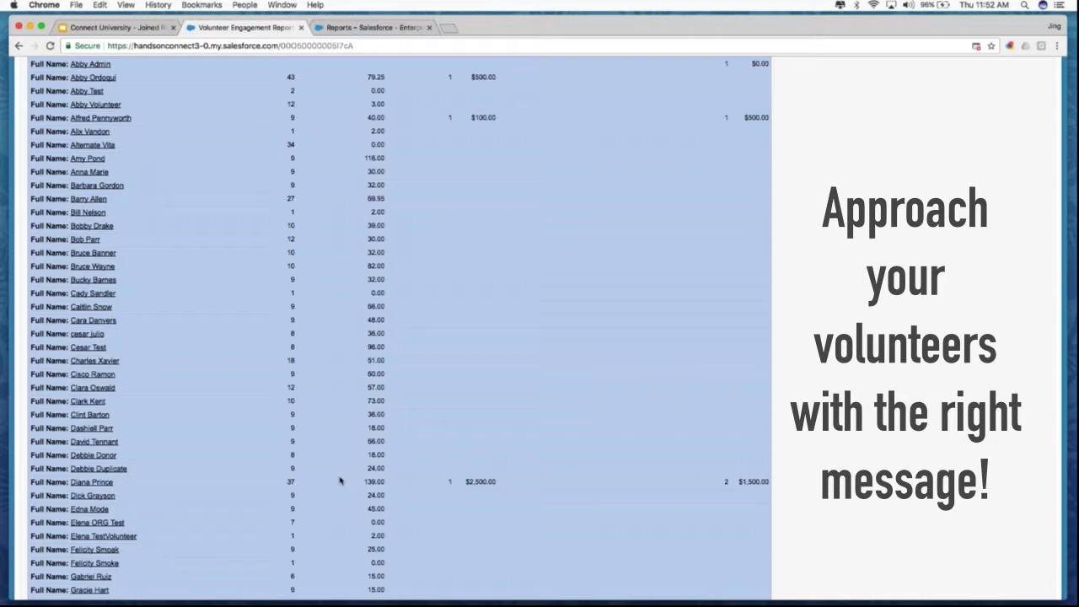
{"action": "scroll", "coordinate": [339, 481], "scroll_direction": "down", "scroll_amount": 10}
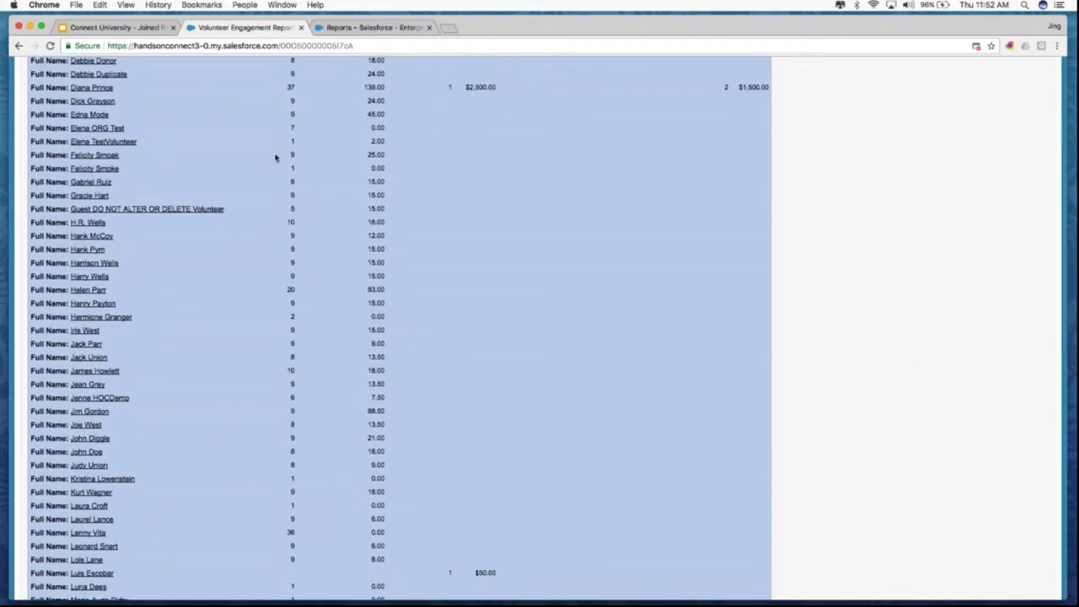
Step: Switch to the Connect University presentation and advance to the Upcoming Webinars slide
{"action": "left_click", "coordinate": [128, 29]}
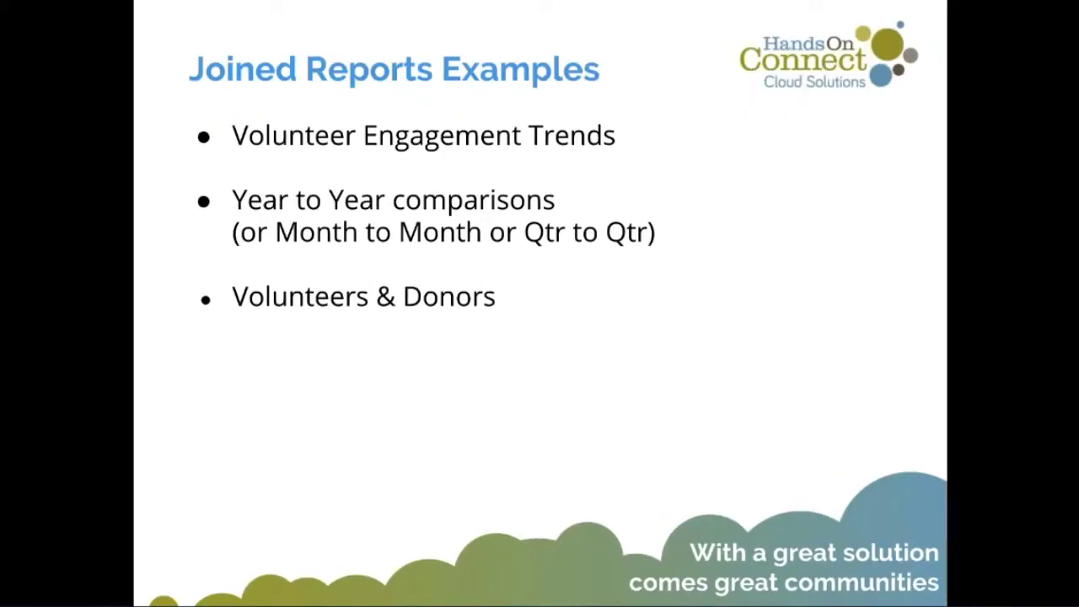
{"action": "key", "text": "Right"}
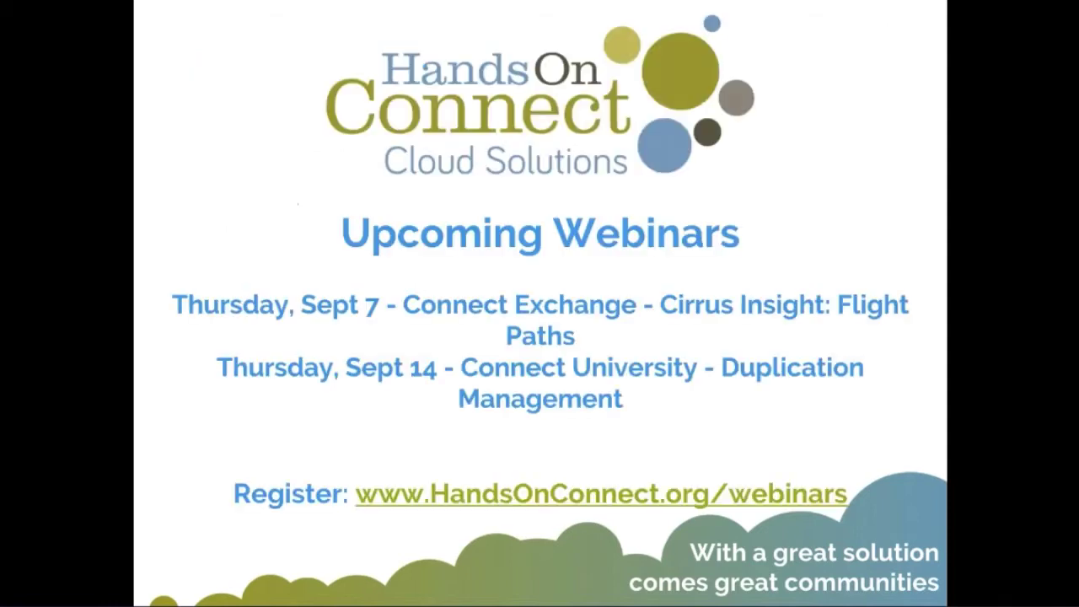